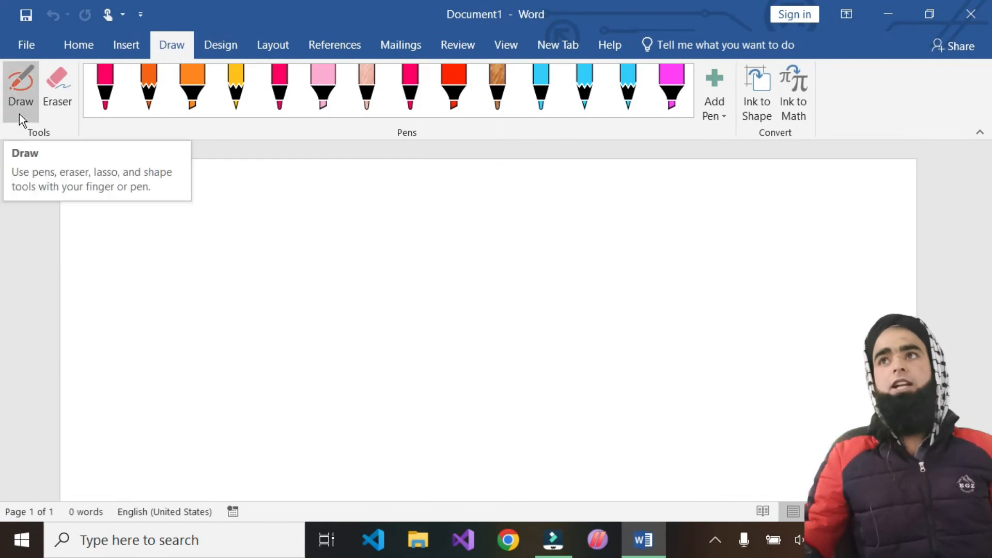
Step: Draw a large letter A with the pink pen near the page's upper-left area
click(16, 92)
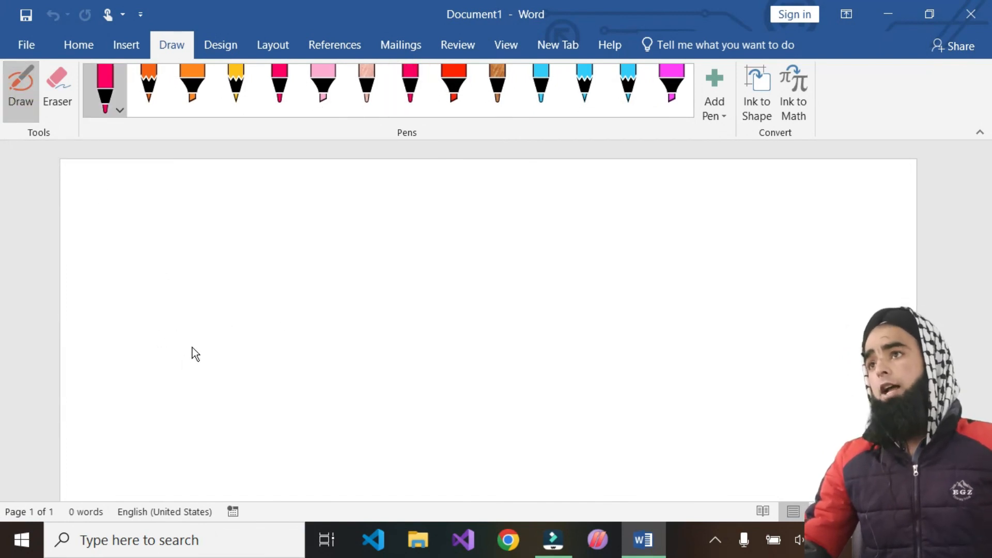
mouse_move(169, 363)
mouse_down()
mouse_move(217, 230)
mouse_move(247, 355)
mouse_up()
drag(164, 312, 247, 292)
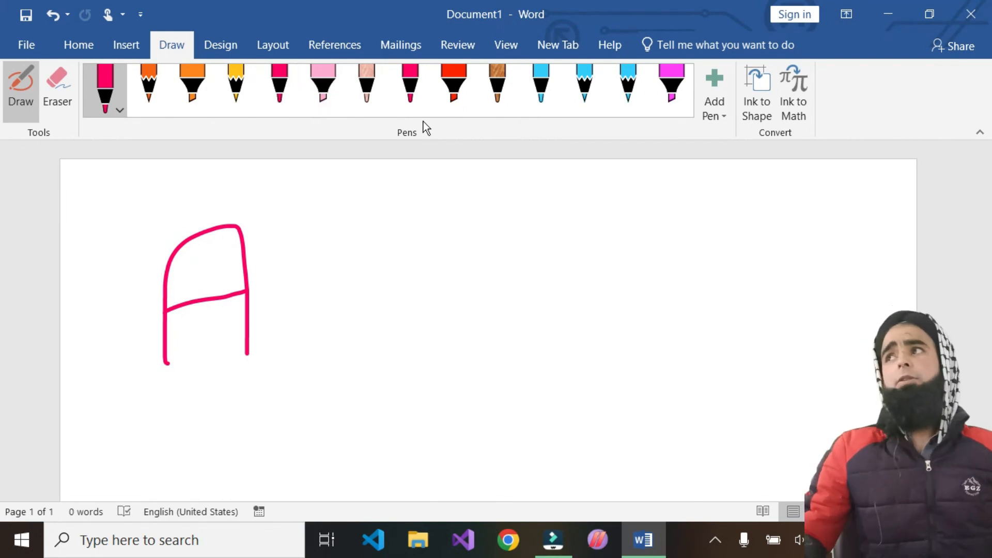
Step: Set the pen to the thickest line and light green, and draw a second letter A beside the pink one
click(121, 109)
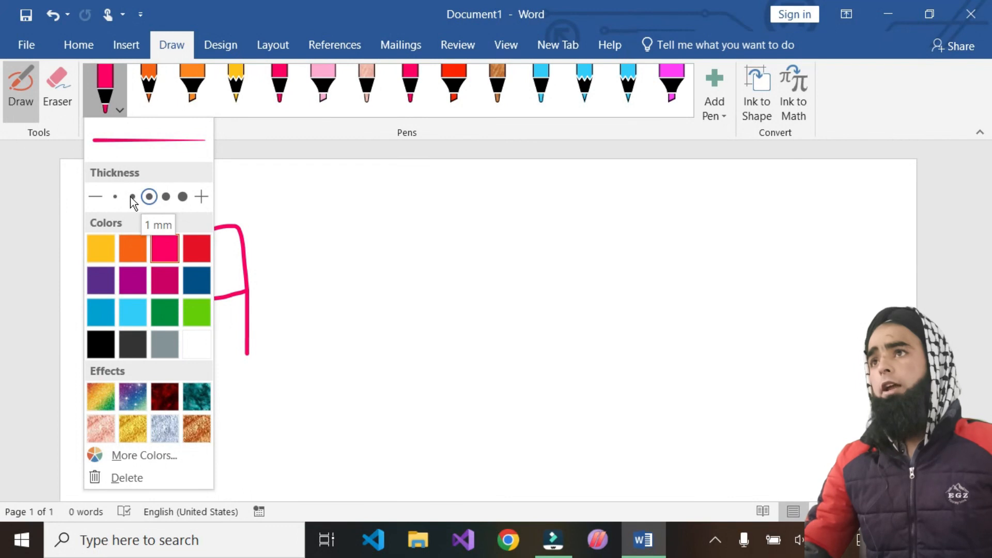
click(166, 197)
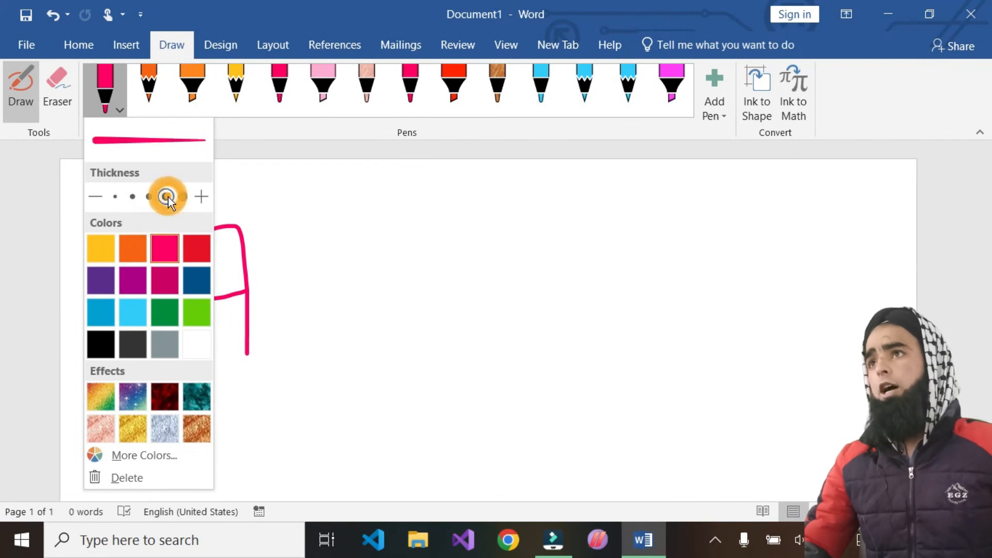
click(183, 196)
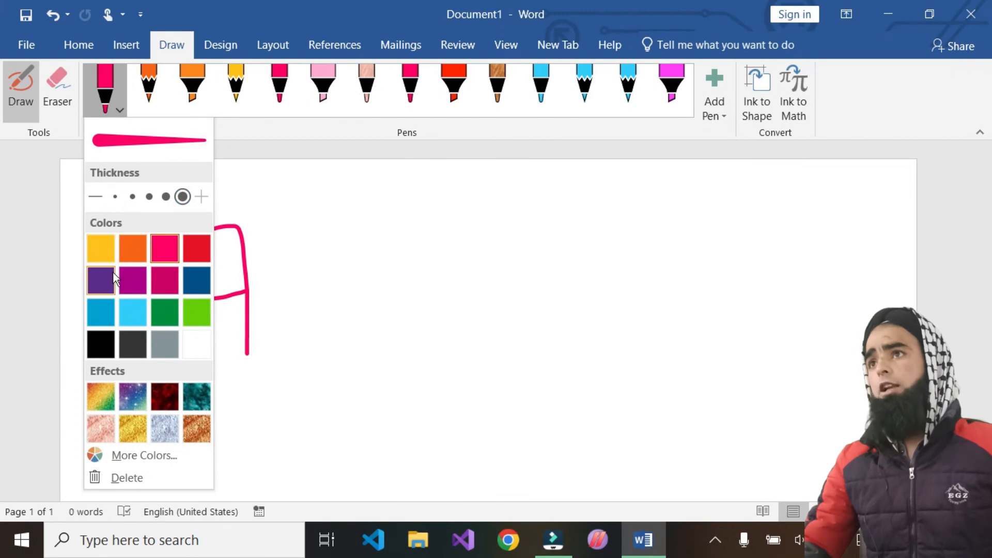
click(194, 305)
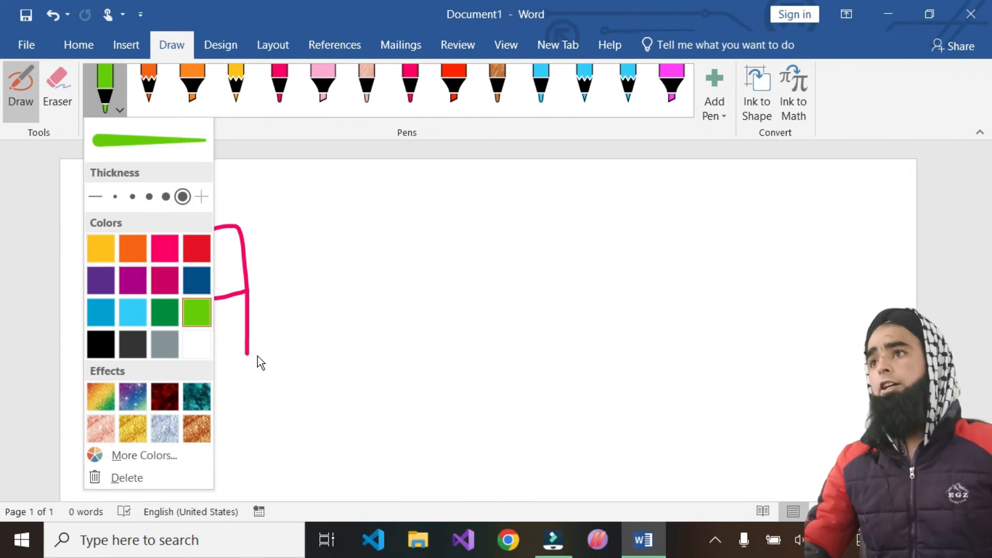
click(279, 353)
mouse_move(279, 353)
mouse_down()
mouse_move(274, 284)
mouse_move(316, 228)
mouse_move(360, 353)
mouse_up()
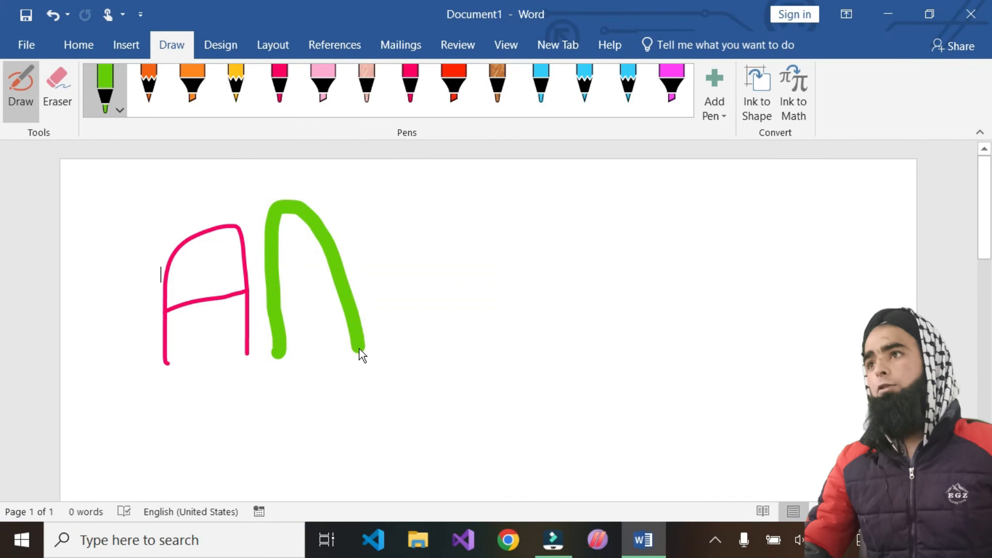
drag(279, 288, 334, 285)
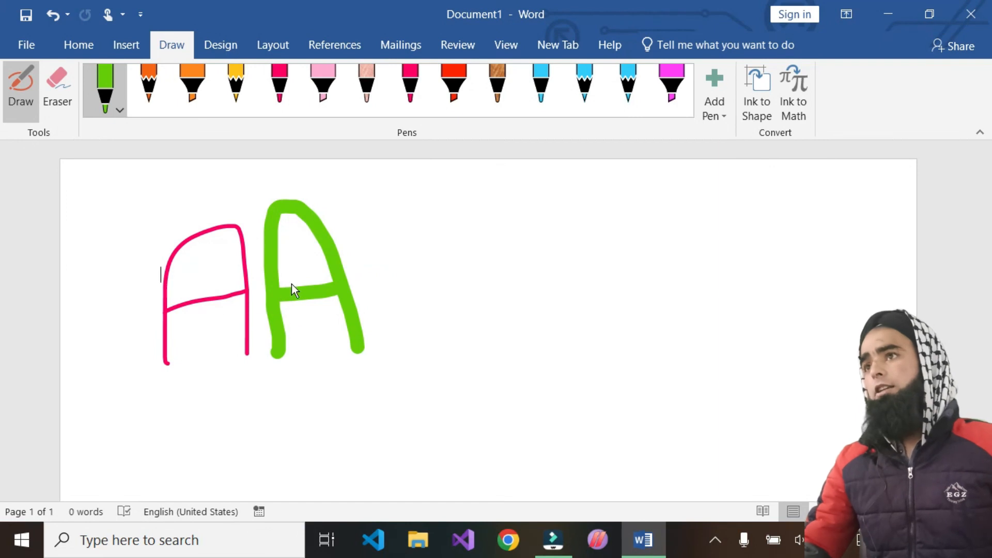
Step: Reduce the green pen to the second-thinnest line and draw a third letter A beside the thick green one
click(120, 110)
click(133, 195)
click(388, 352)
mouse_move(388, 345)
mouse_down()
mouse_move(385, 198)
mouse_move(460, 340)
mouse_up()
drag(379, 292, 442, 292)
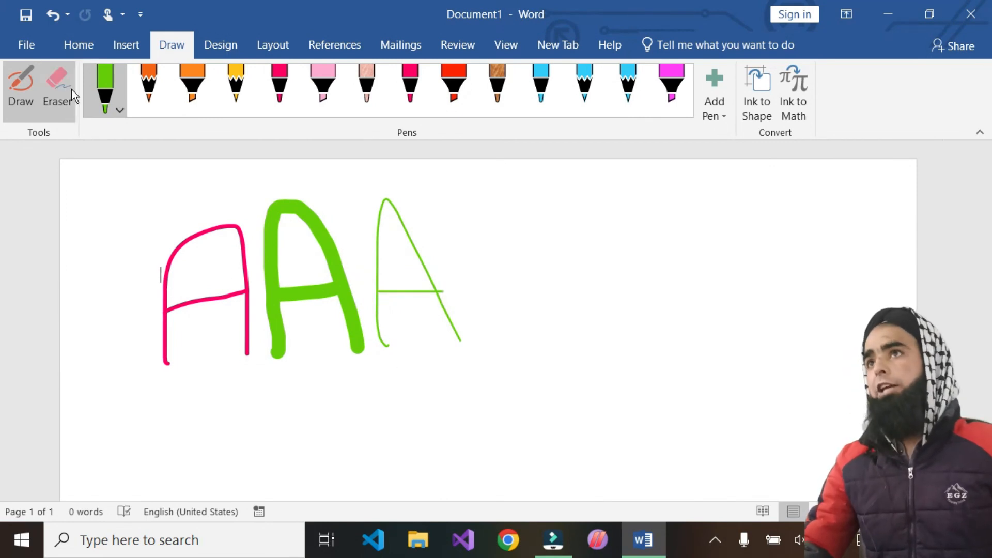
Step: Give the pen the thickest line and the rainbow effect, and draw a fourth letter A and a long horizontal line below the letters
click(118, 112)
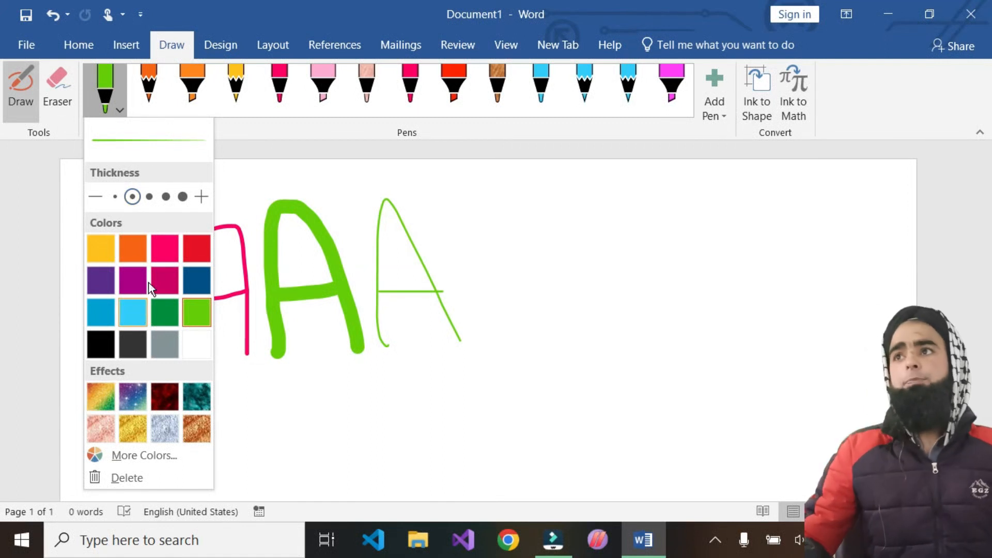
click(164, 198)
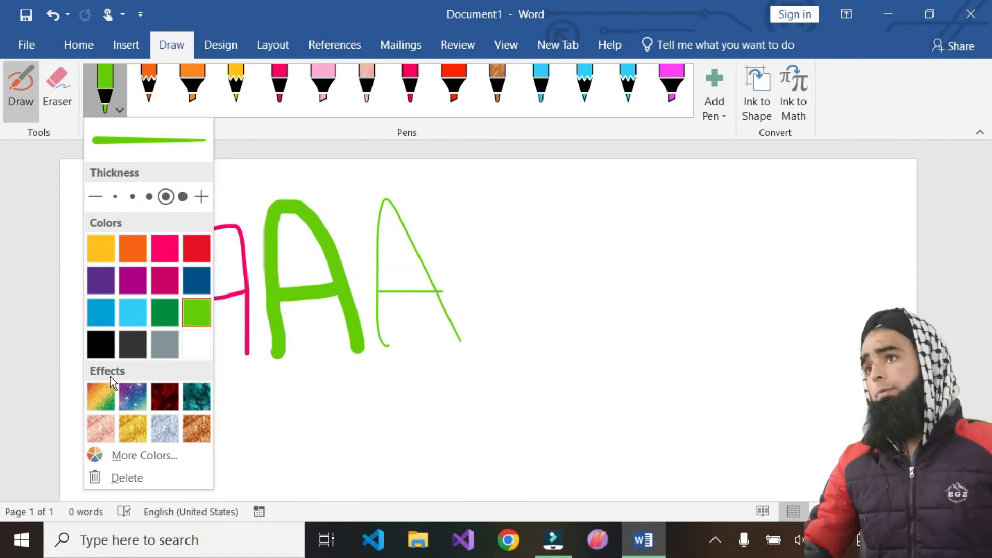
click(183, 196)
click(114, 402)
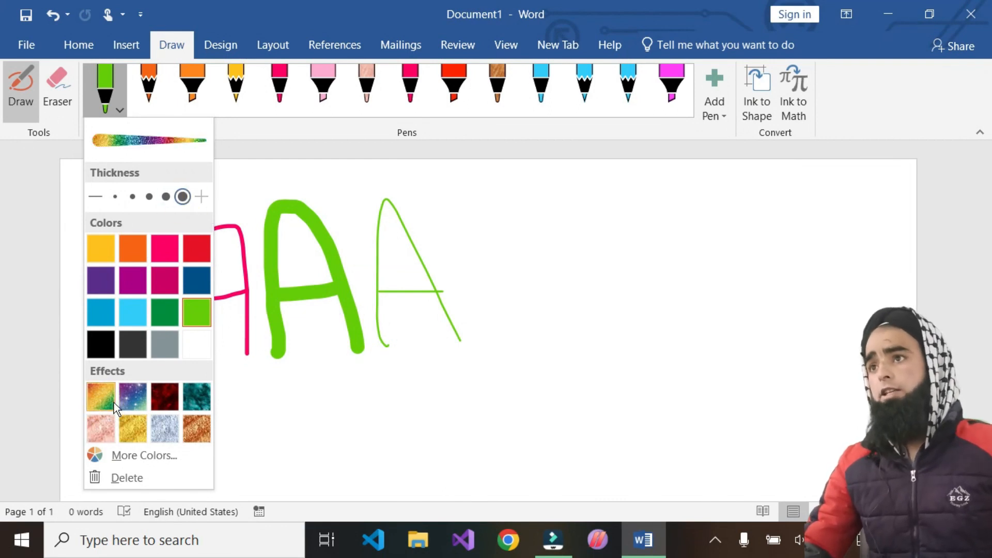
mouse_move(497, 340)
mouse_down()
mouse_move(511, 242)
mouse_move(529, 206)
mouse_move(585, 349)
mouse_up()
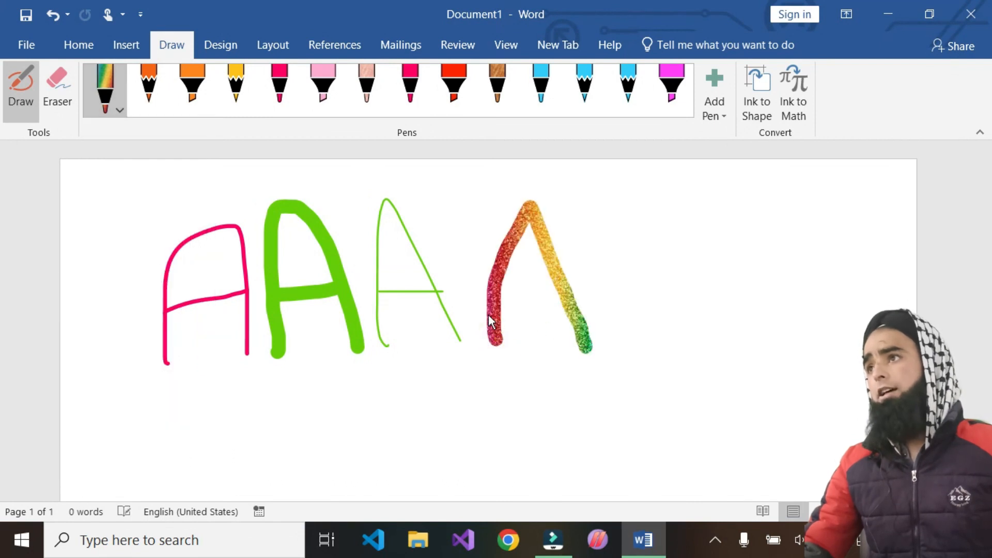
mouse_move(134, 438)
mouse_down()
mouse_move(594, 443)
mouse_move(875, 419)
mouse_up()
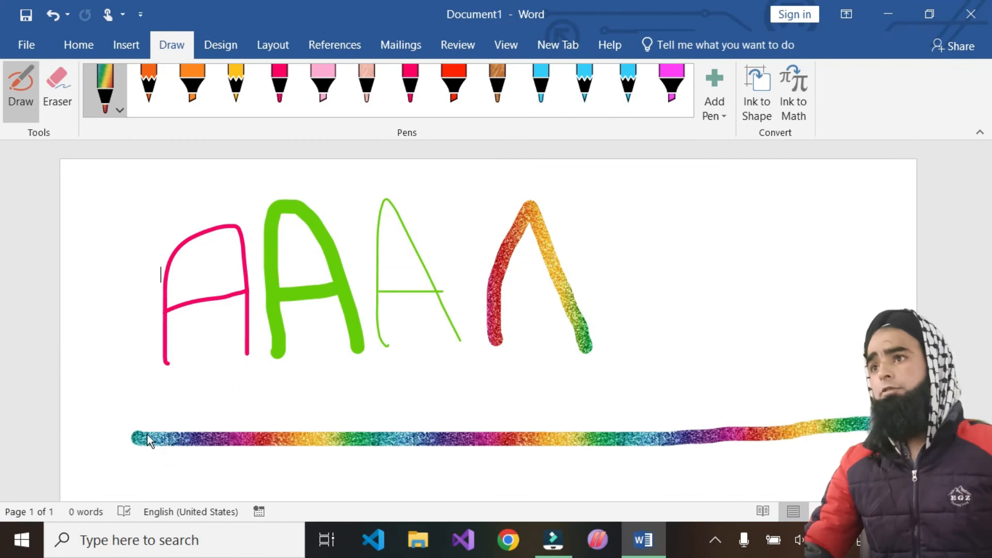
drag(485, 295, 563, 291)
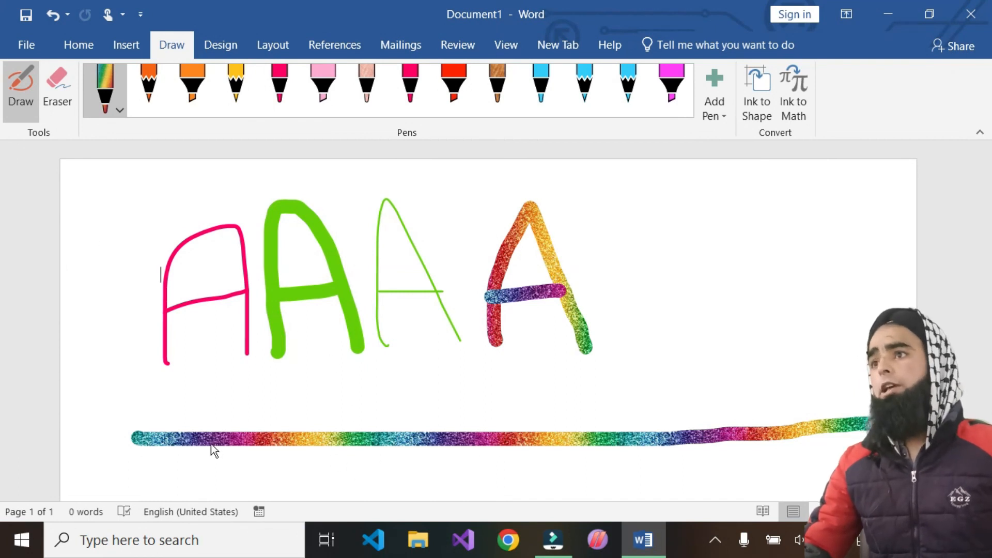
Step: Scribble several rainbow strokes over and around the start of the horizontal line
mouse_move(149, 435)
mouse_down()
mouse_move(160, 347)
mouse_move(233, 434)
mouse_up()
mouse_move(145, 368)
mouse_down()
mouse_move(129, 450)
mouse_move(123, 333)
mouse_move(202, 403)
mouse_move(230, 342)
mouse_up()
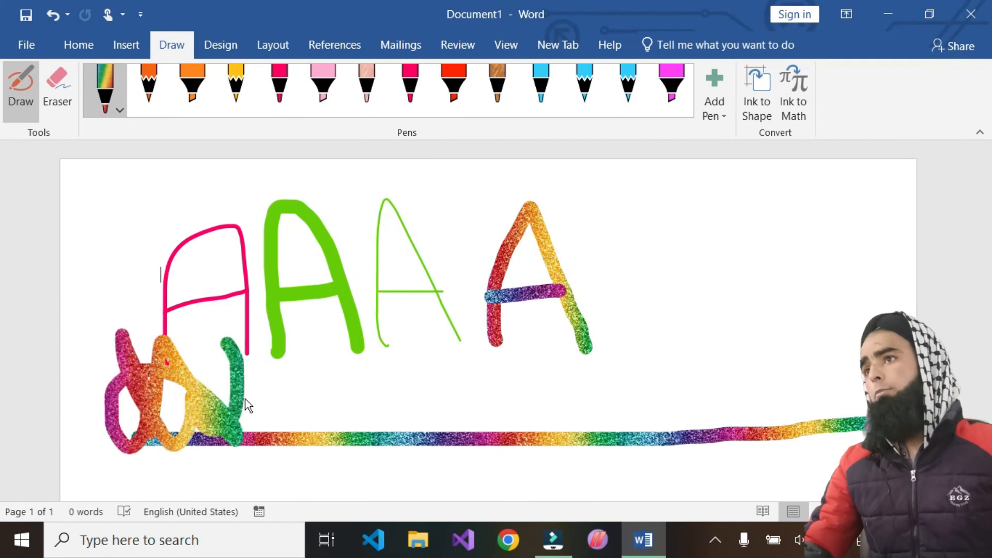
drag(245, 398, 274, 449)
drag(126, 468, 588, 413)
mouse_move(172, 469)
mouse_down()
mouse_move(196, 504)
mouse_move(227, 493)
mouse_move(219, 488)
mouse_up()
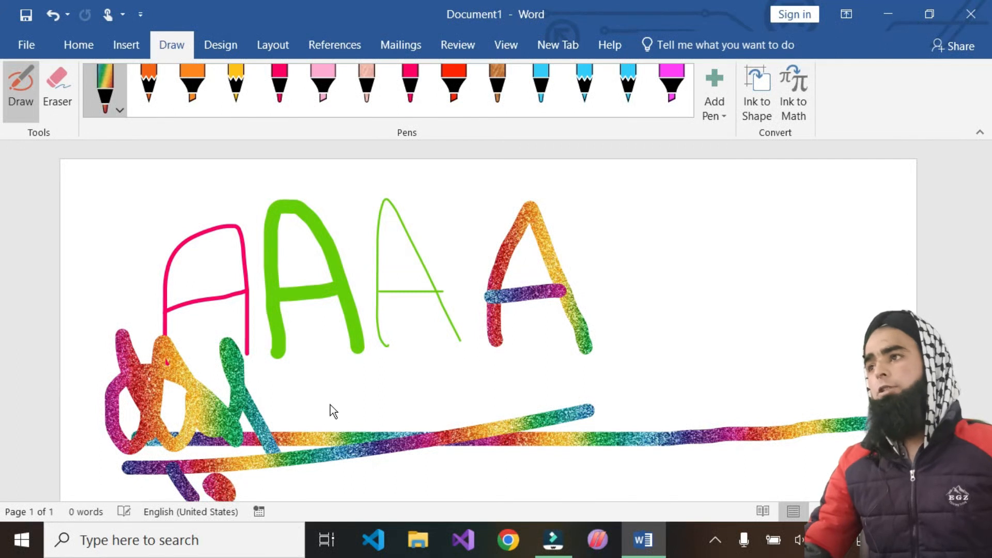
Step: Undo the rainbow scribbles around the horizontal line
key(ctrl+z)
key(ctrl+z)
key(ctrl+z)
key(ctrl+z)
key(ctrl+z)
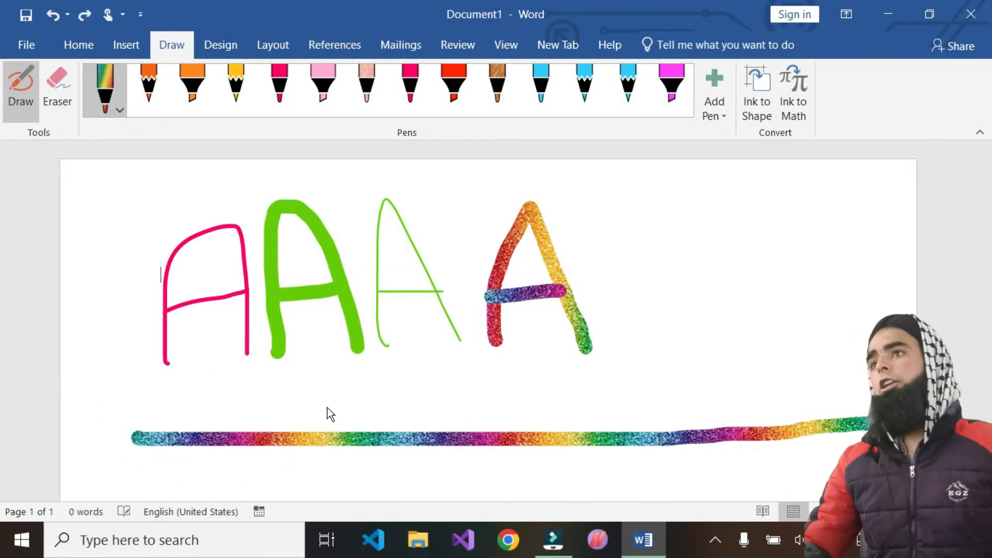
Step: Switch the pen to the silver effect and draw two letter As between the green letters and the rainbow line
click(119, 110)
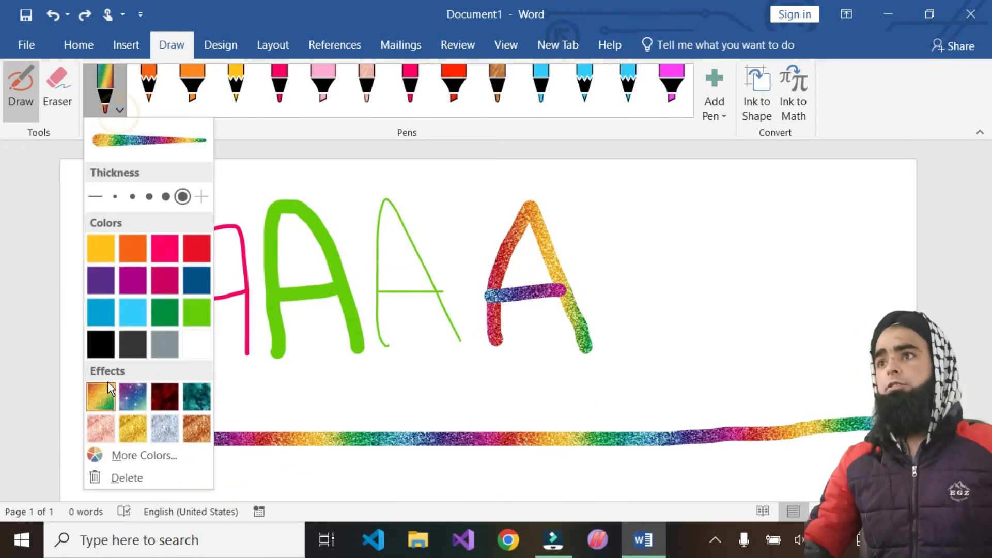
click(164, 428)
mouse_move(274, 420)
mouse_down()
mouse_move(322, 342)
mouse_move(361, 412)
mouse_up()
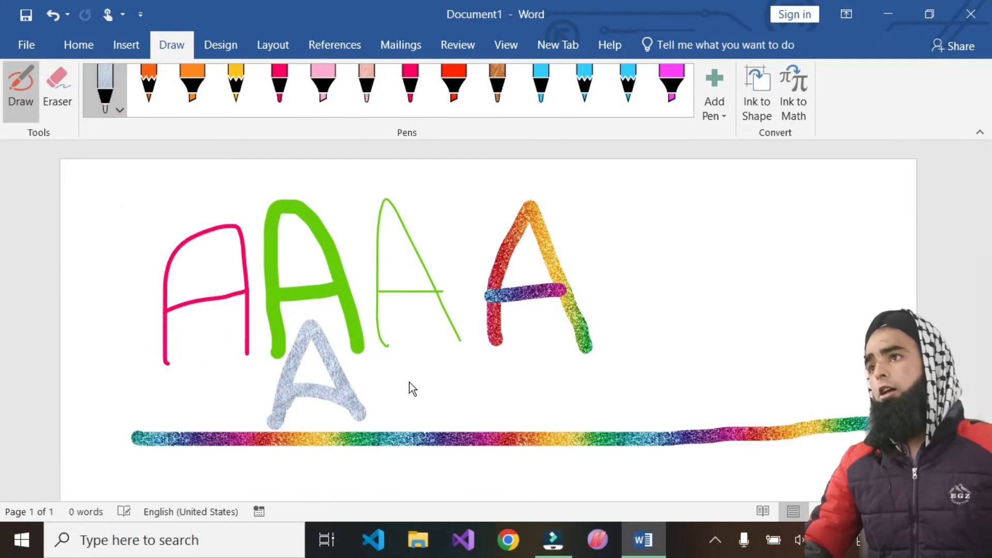
drag(384, 361, 445, 426)
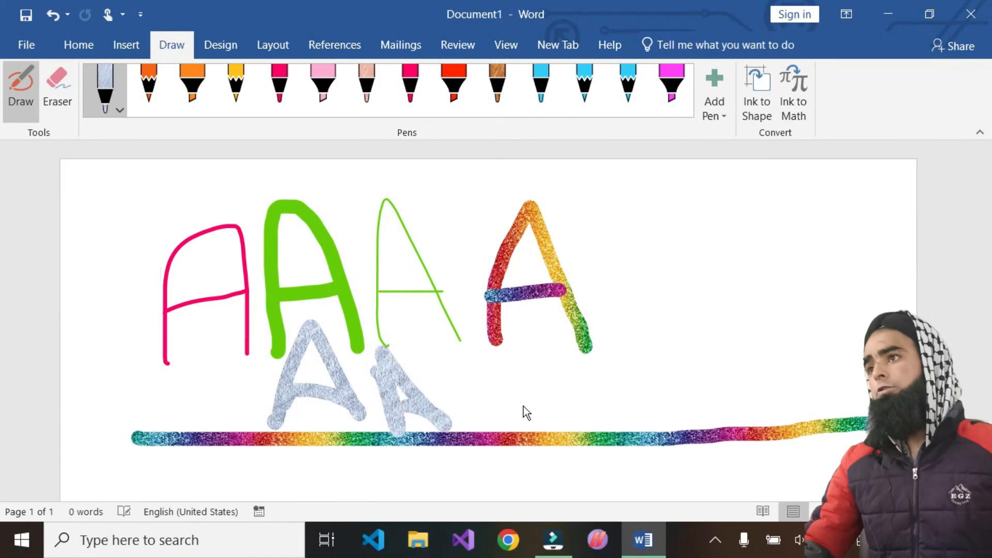
Step: Pick magenta from the standard color palette for the pen and draw a letter A below the rainbow one
click(119, 110)
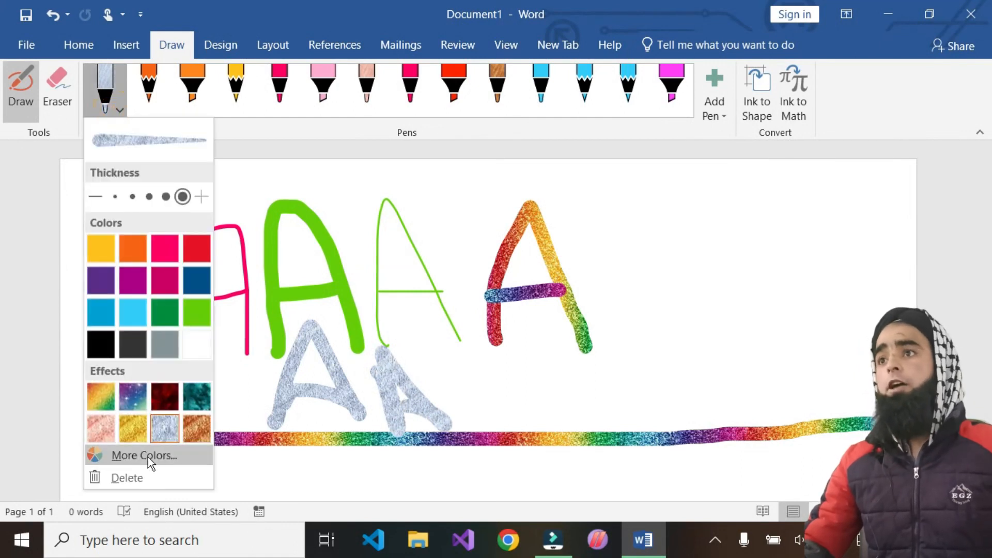
click(138, 451)
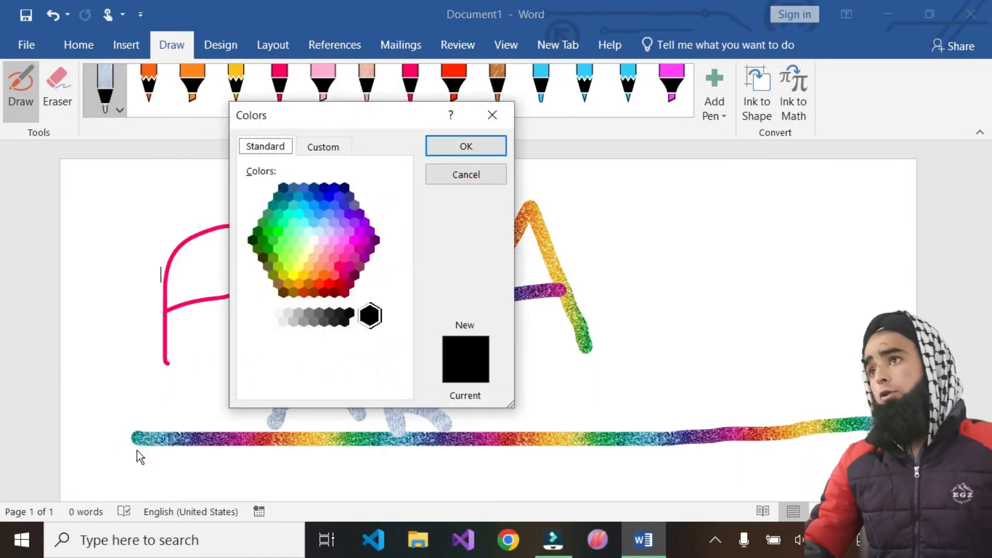
click(355, 240)
click(467, 148)
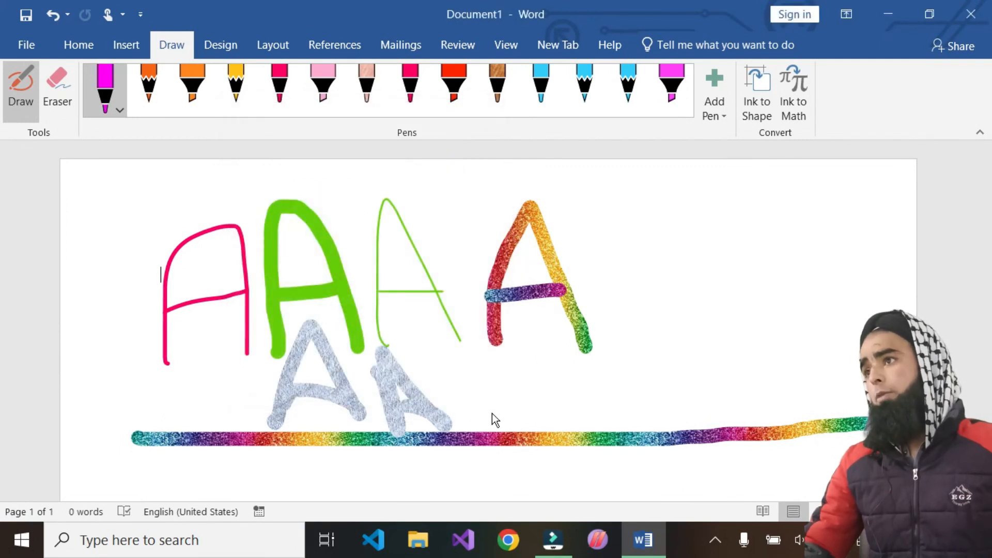
drag(482, 428, 564, 389)
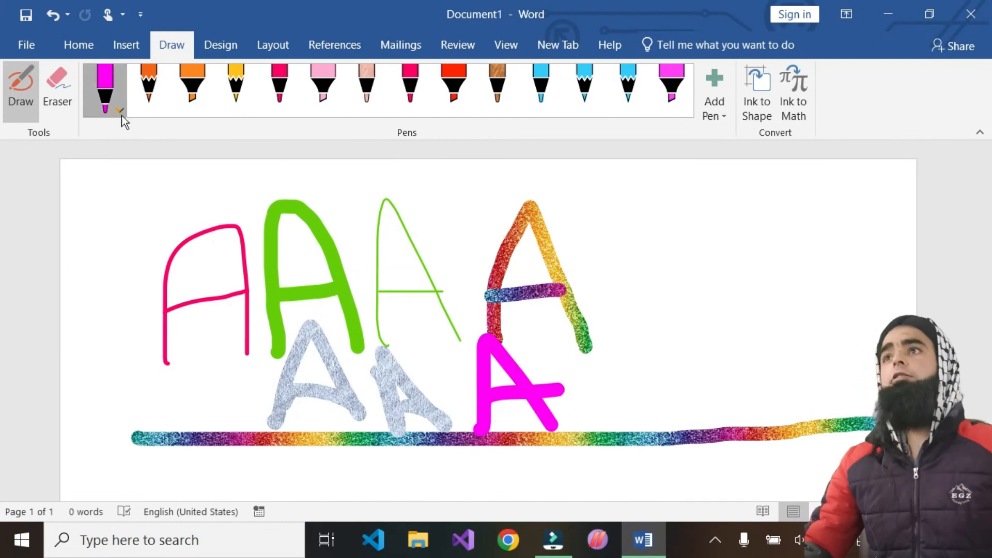
Step: Delete the magenta pen from the pen collection and draw a letter A with the orange pencil beside the rainbow letter
click(119, 110)
scroll(145, 449, down, 1)
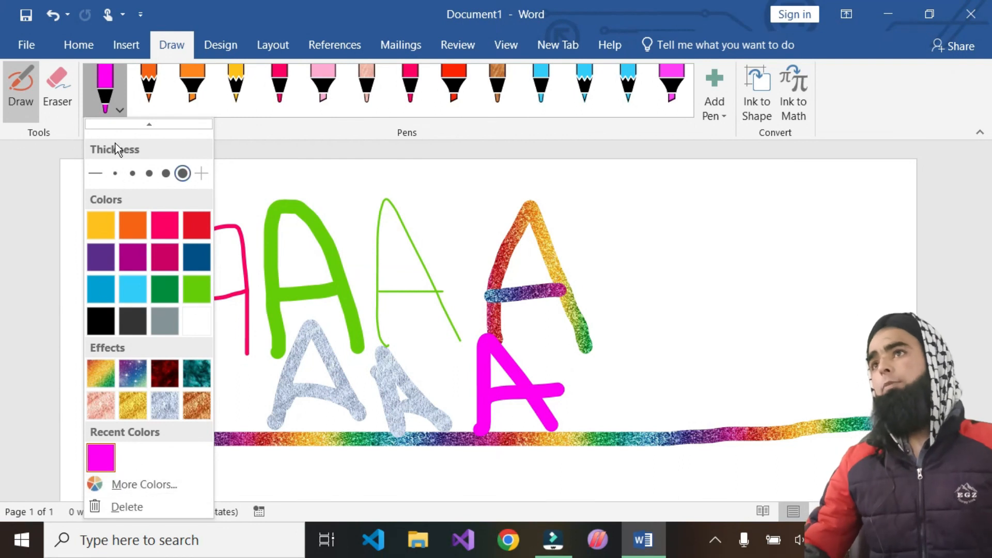
click(119, 506)
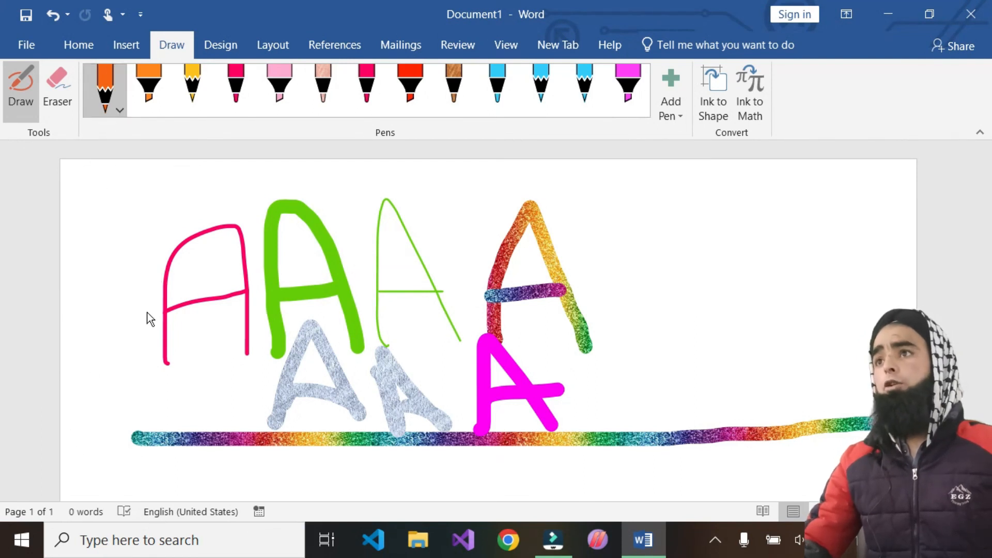
mouse_move(615, 342)
mouse_down()
mouse_move(685, 330)
mouse_move(692, 342)
mouse_up()
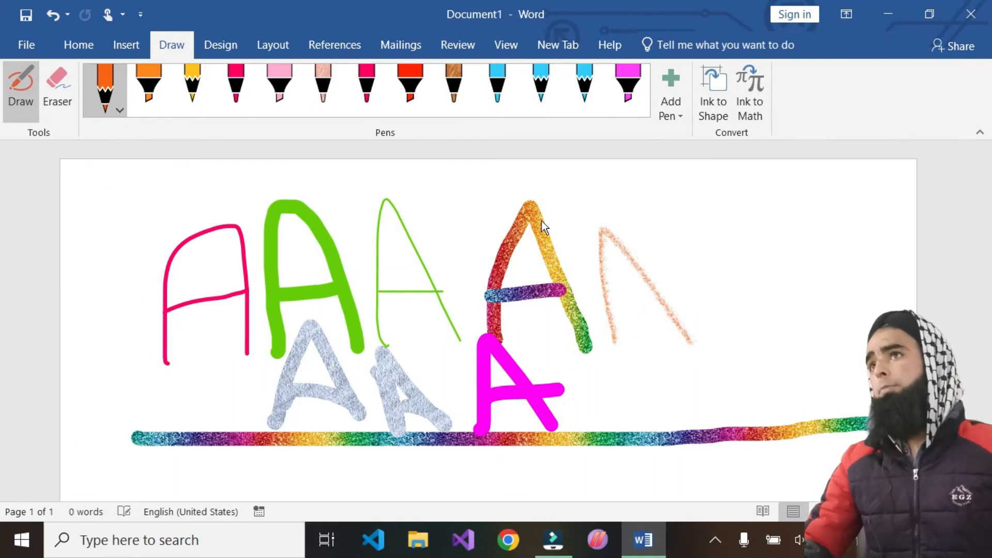
drag(606, 309, 671, 316)
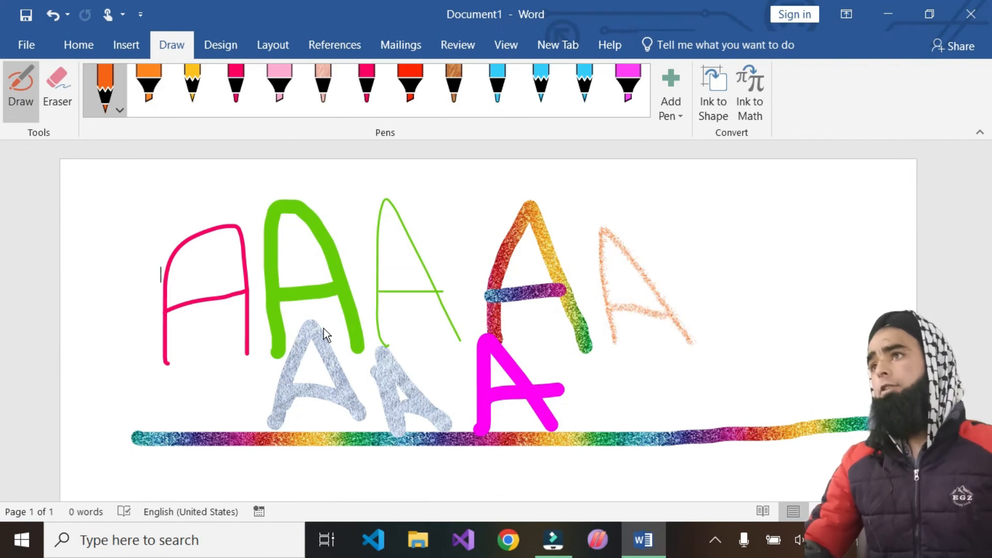
Step: Draw an inverted V with the orange highlighter beside the pencil letter, and handwrite large Arabic letters below the rainbow line
click(149, 83)
mouse_move(733, 343)
mouse_down()
mouse_move(790, 328)
mouse_move(813, 369)
mouse_up()
scroll(231, 441, down, 3)
scroll(231, 441, down, 2)
mouse_move(844, 335)
mouse_down()
mouse_move(819, 320)
mouse_move(742, 358)
mouse_move(777, 406)
mouse_move(837, 388)
mouse_move(684, 413)
mouse_move(640, 247)
mouse_up()
mouse_move(554, 316)
mouse_down()
mouse_move(590, 380)
mouse_move(592, 420)
mouse_move(572, 442)
mouse_move(486, 470)
mouse_up()
mouse_move(396, 204)
mouse_down()
mouse_move(395, 353)
mouse_move(376, 472)
mouse_move(321, 494)
mouse_move(257, 356)
mouse_up()
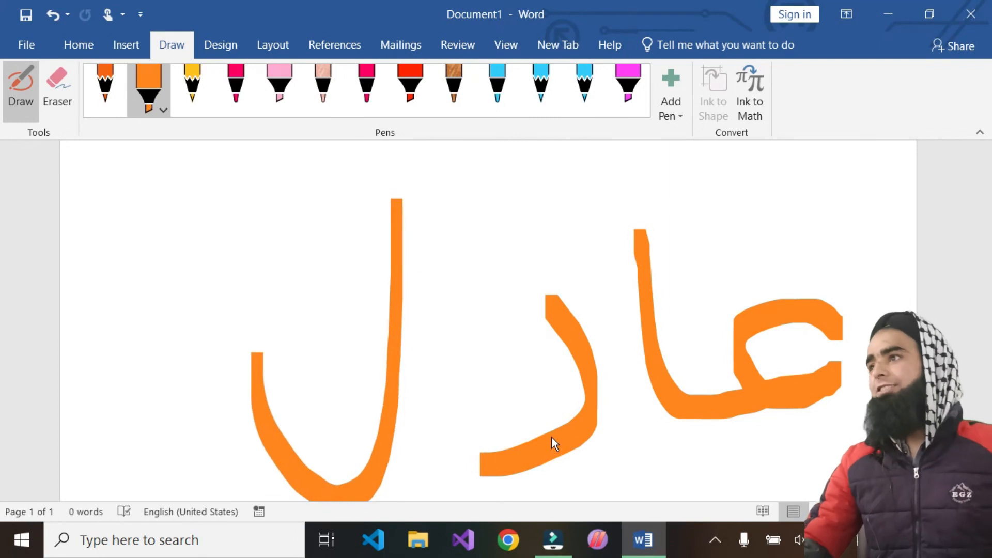
Step: Undo all the orange highlighter strokes
scroll(498, 321, up, 5)
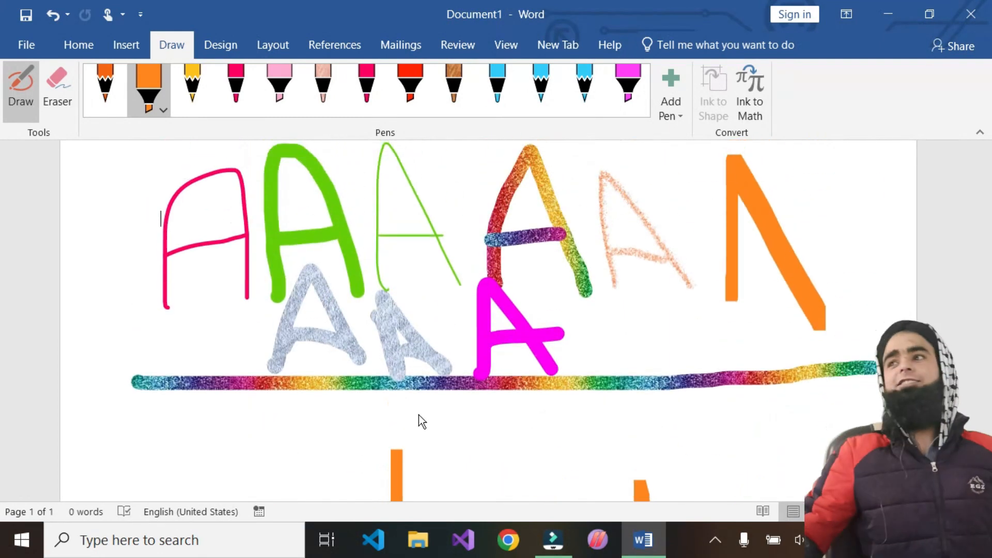
key(ctrl+z)
key(ctrl+z)
key(ctrl+z)
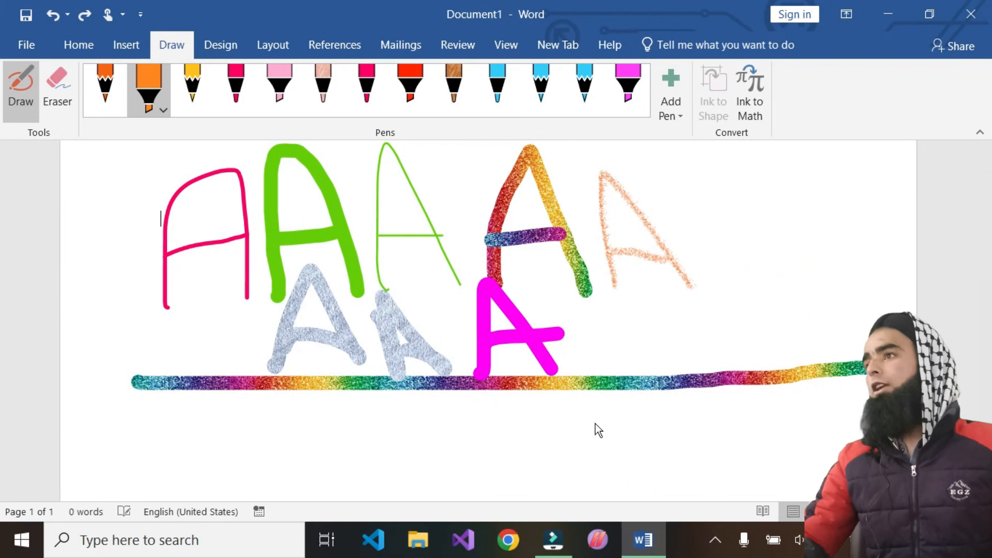
scroll(310, 434, down, 4)
scroll(310, 425, up, 5)
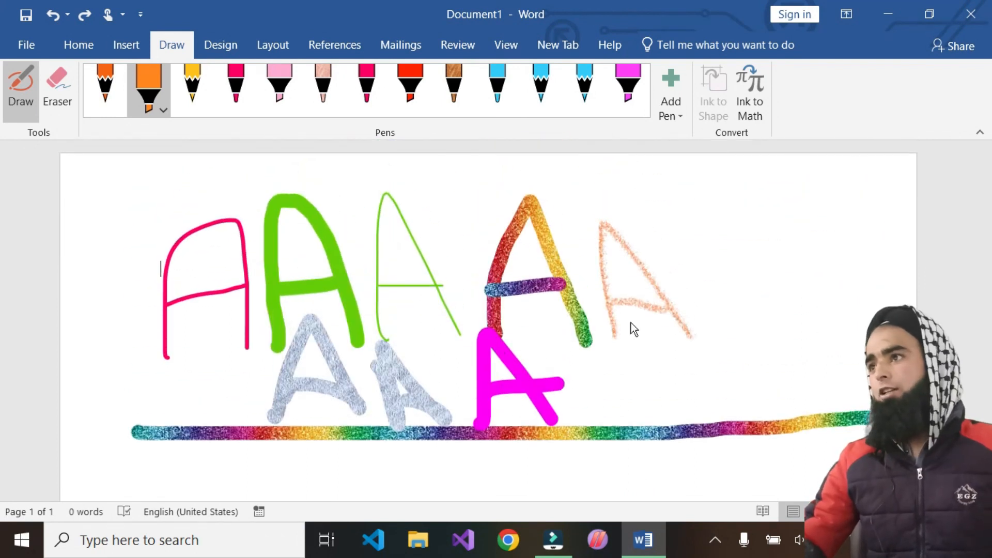
scroll(315, 253, down, 5)
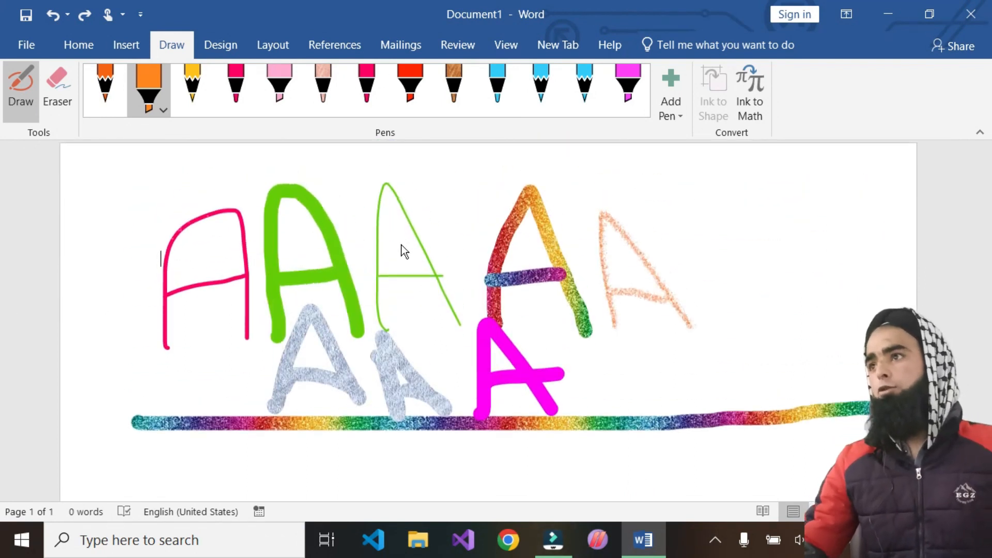
scroll(294, 279, up, 5)
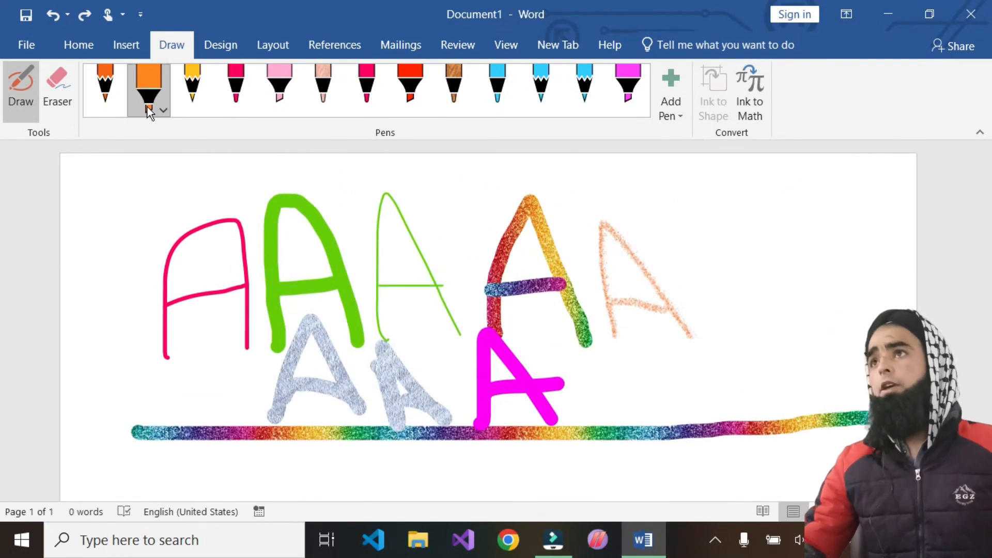
Step: Change the orange highlighter's color to bright green and draw a large Arabic letter ع below the rainbow line
click(161, 110)
click(173, 253)
scroll(584, 414, down, 5)
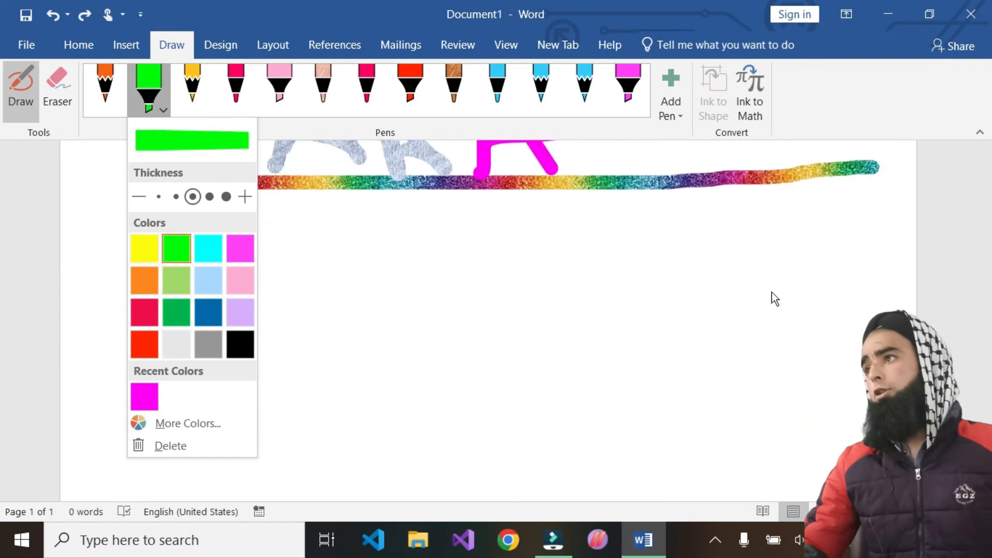
mouse_move(748, 241)
mouse_down()
mouse_move(677, 252)
mouse_move(724, 325)
mouse_move(740, 294)
mouse_up()
mouse_move(644, 365)
mouse_down()
mouse_move(714, 481)
mouse_move(770, 377)
mouse_up()
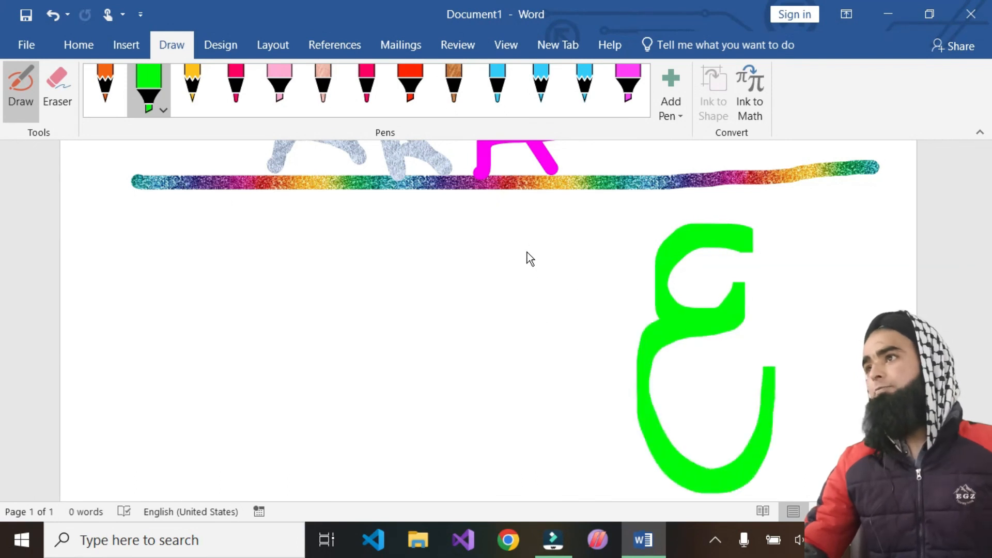
Step: Draw the dotted Arabic letters غ and ف with the green highlighter, continuing leftward from the ع
mouse_move(535, 222)
mouse_down()
mouse_move(502, 288)
mouse_move(552, 313)
mouse_move(527, 432)
mouse_up()
drag(594, 377, 594, 356)
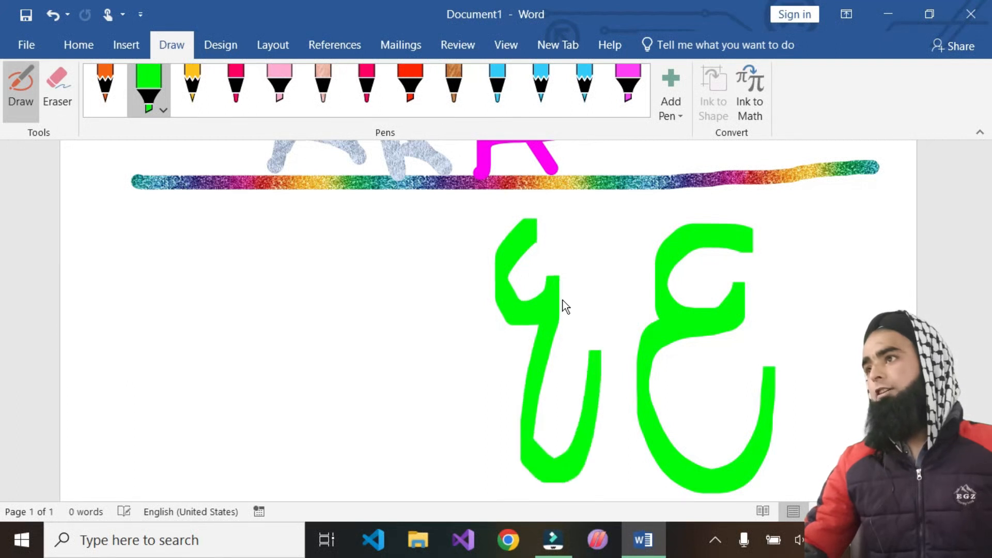
click(479, 209)
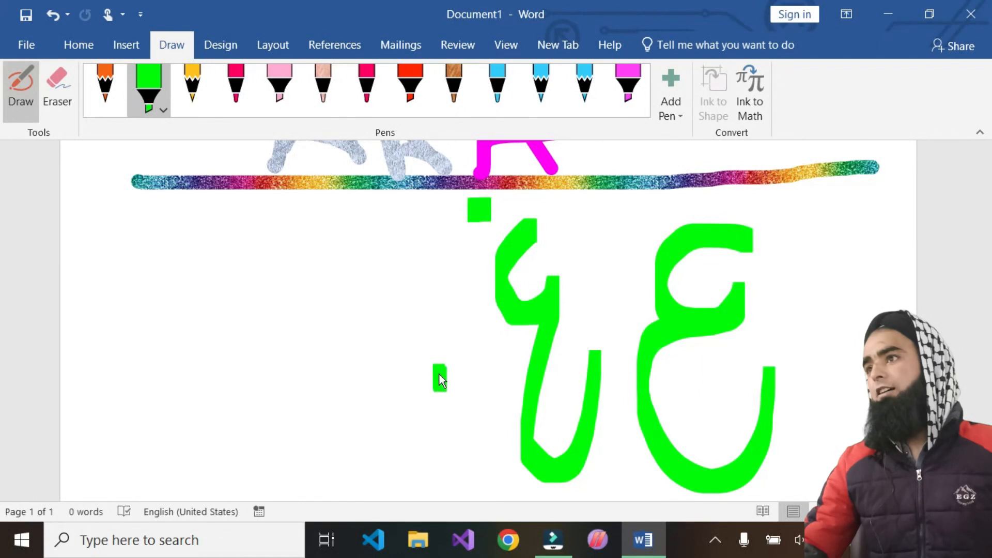
drag(452, 415, 342, 440)
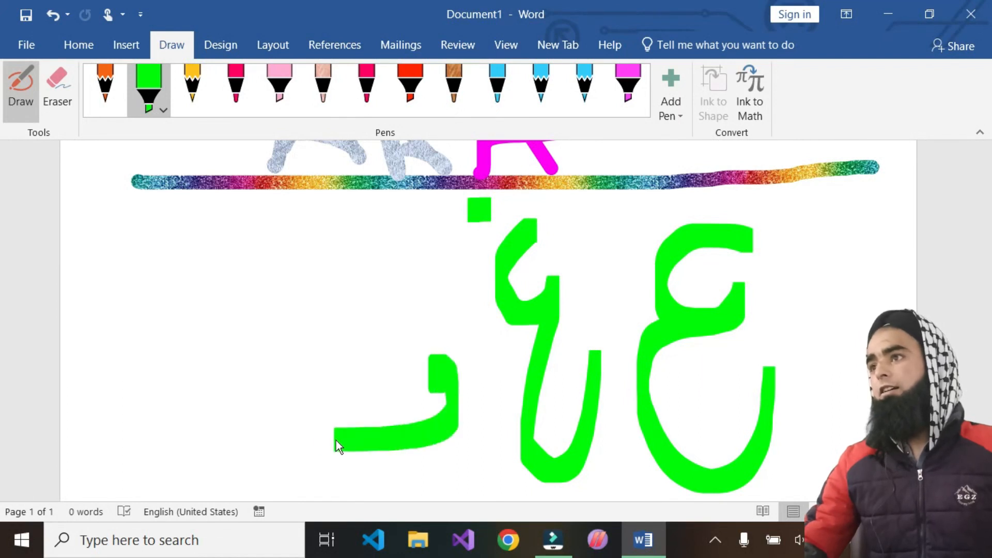
drag(284, 428, 275, 378)
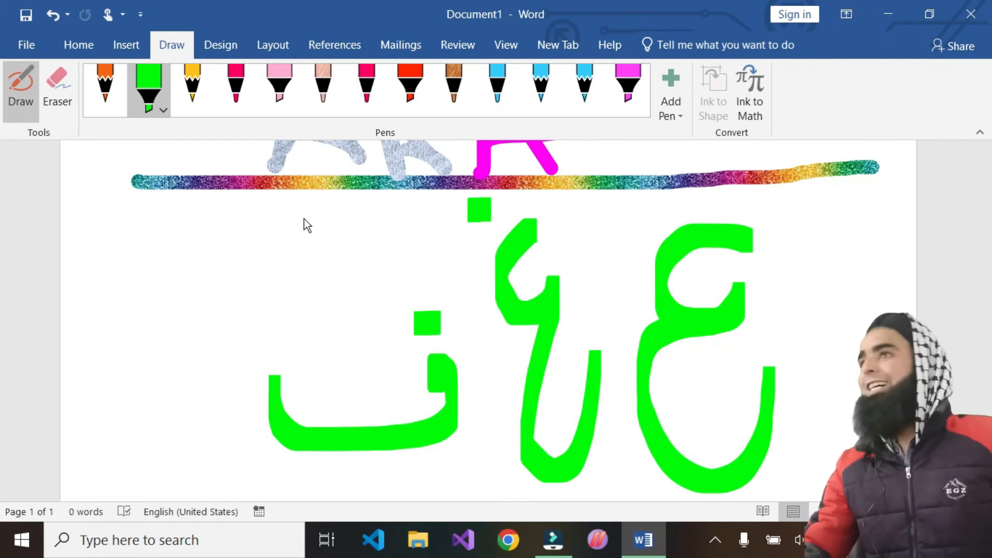
Step: Undo the green dot above the ف and use the pink highlighter to draw a horizontal bar and replacement dots
click(165, 106)
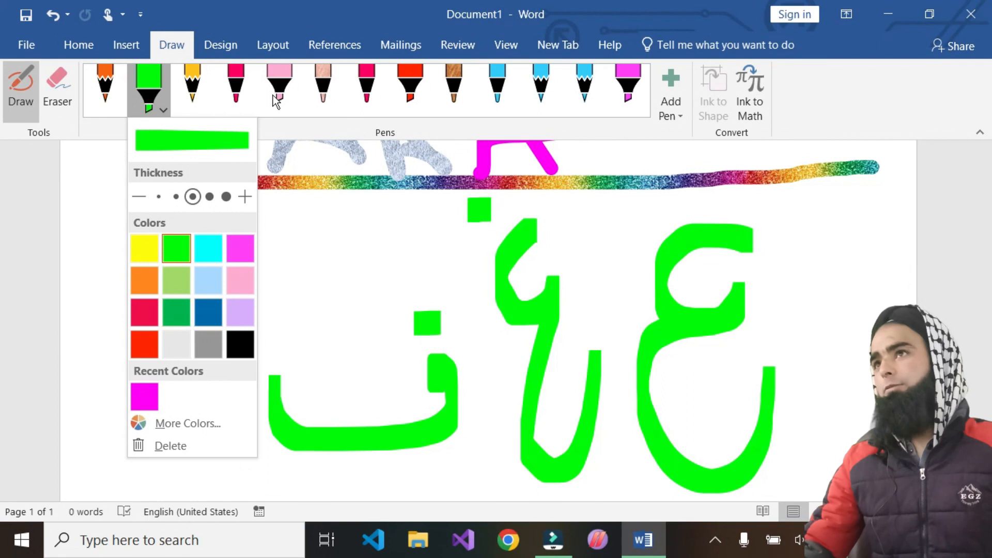
click(236, 86)
key(ctrl+z)
click(287, 82)
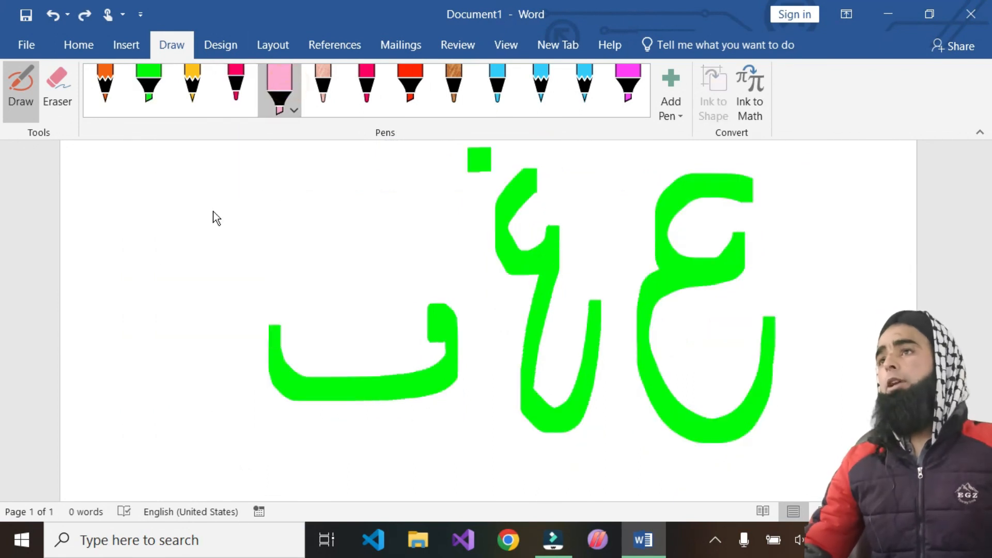
drag(134, 223, 305, 224)
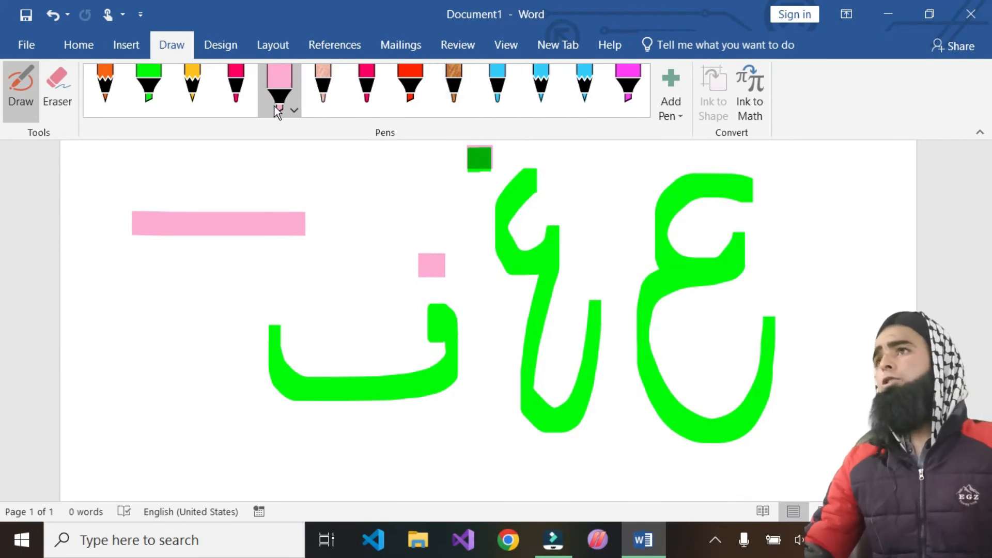
Step: Examine the pink highlighter's thickness and color options and the pen types that can be added
click(294, 109)
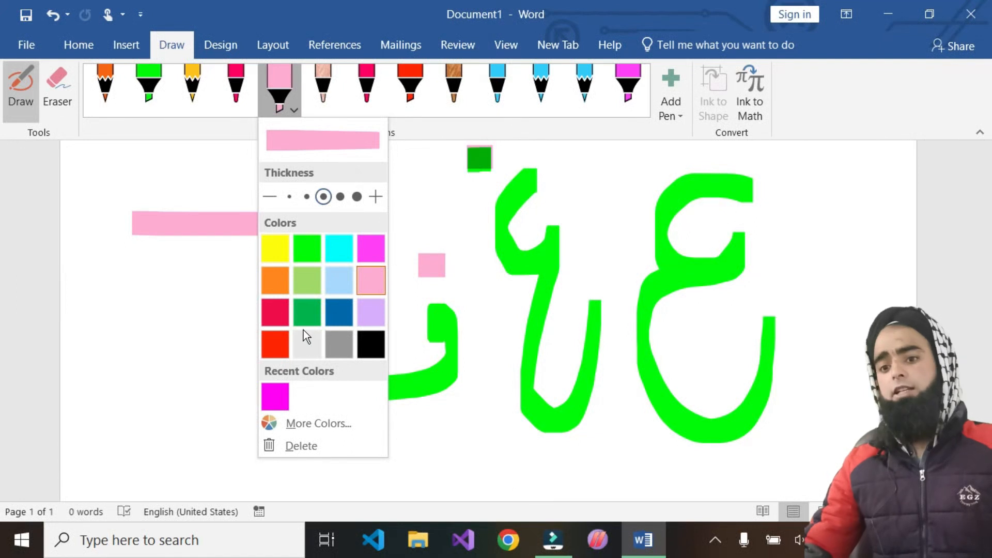
click(668, 86)
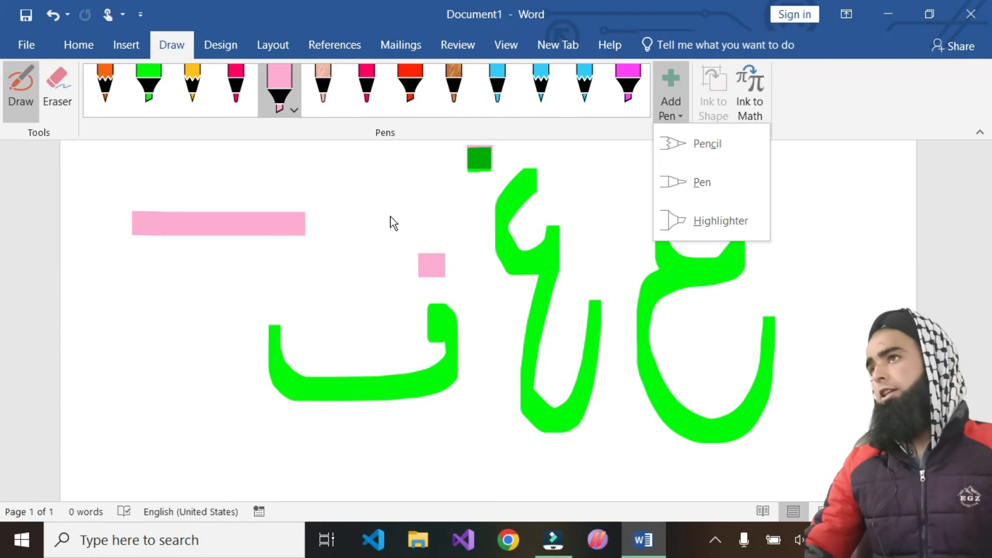
scroll(389, 221, up, 4)
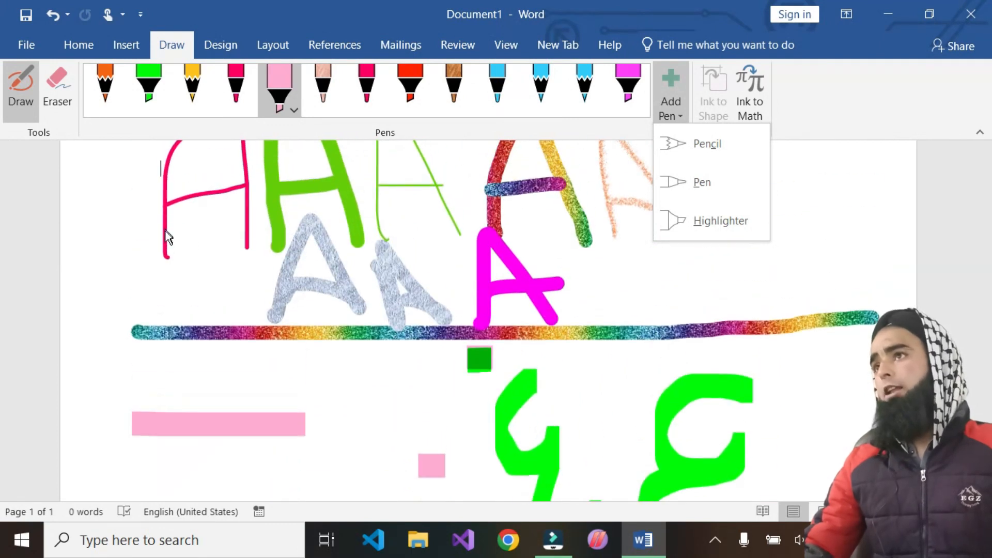
Step: Scribble the letters X and B with the orange pencil beside and over the pink letter A
click(106, 89)
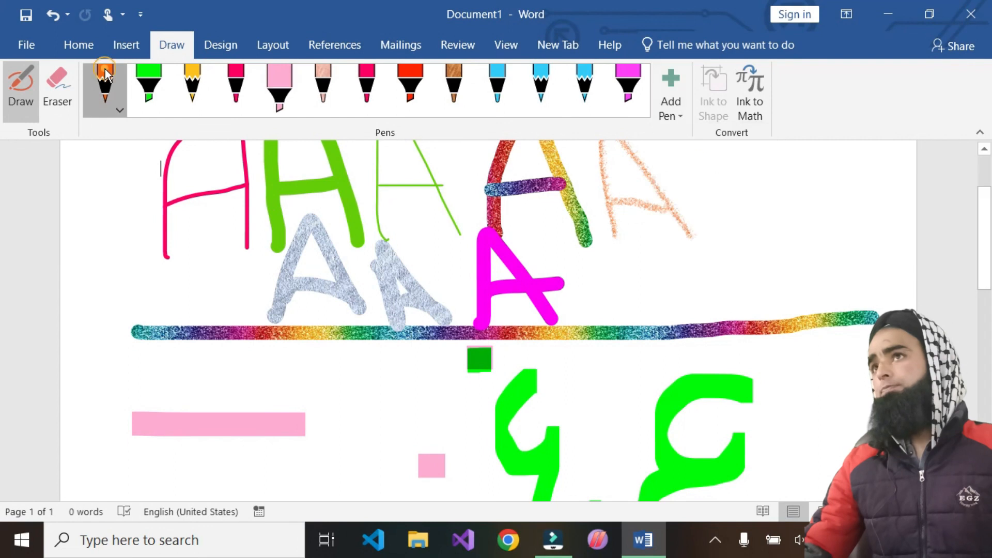
mouse_move(81, 253)
mouse_down()
mouse_move(84, 181)
mouse_move(139, 269)
mouse_up()
mouse_move(91, 290)
mouse_down()
mouse_move(173, 255)
mouse_move(189, 222)
mouse_move(135, 253)
mouse_up()
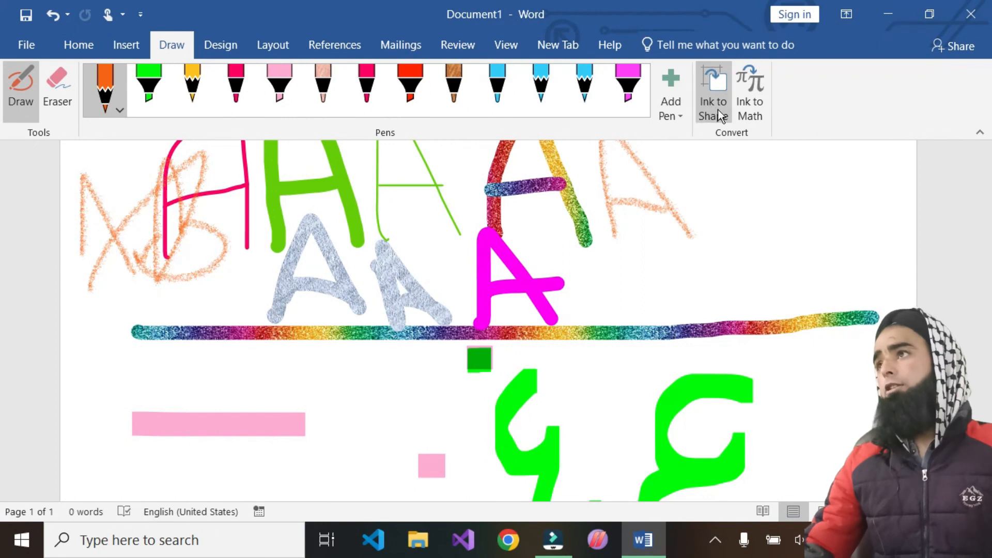
Step: With Ink to Shape turned on, draw a large ellipse with the pink pen below the green letter ف
scroll(704, 112, down, 1)
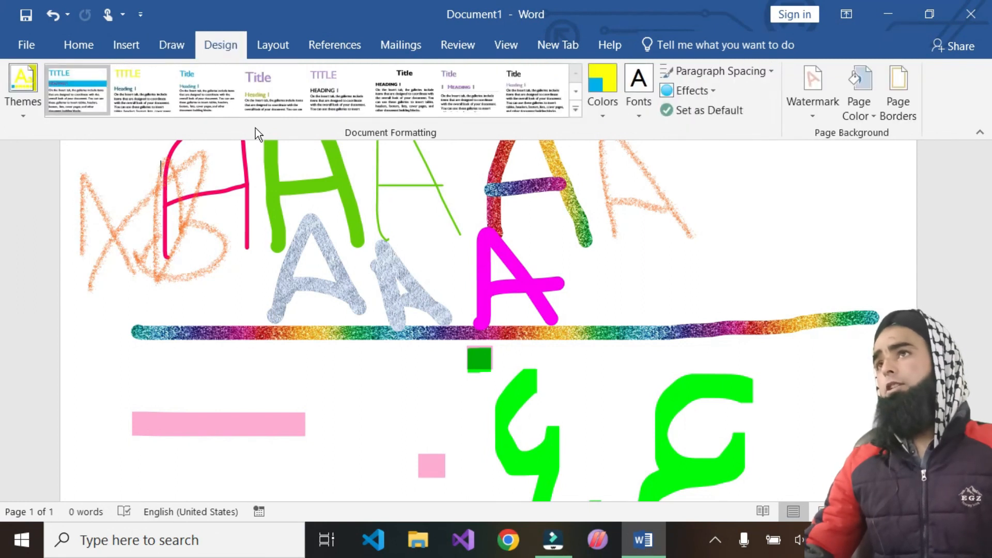
click(172, 51)
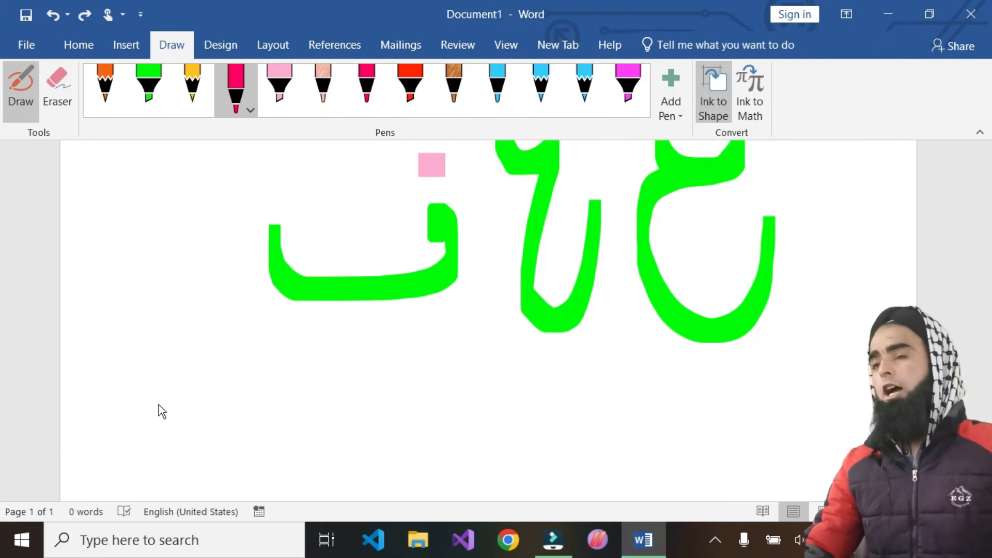
drag(145, 383, 344, 359)
drag(328, 476, 175, 463)
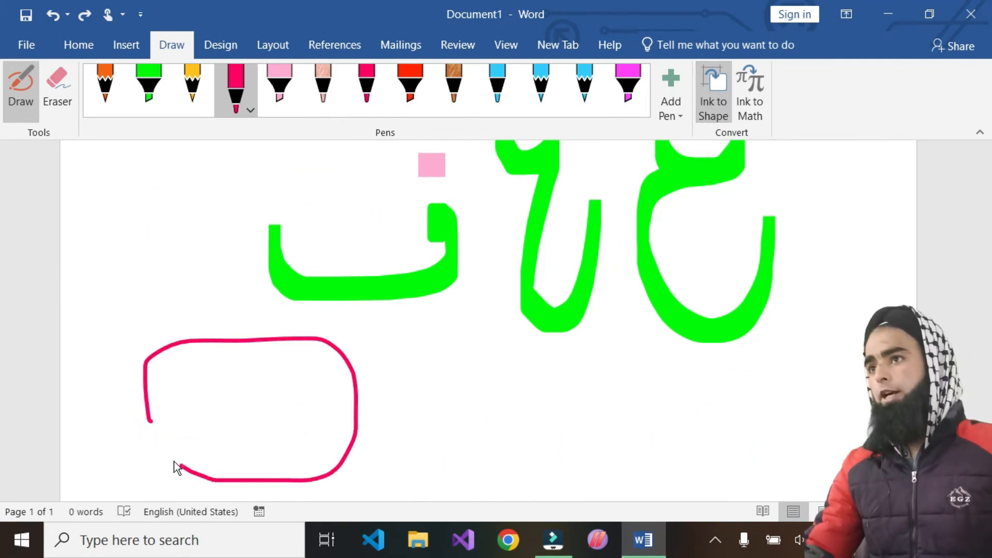
drag(147, 413, 146, 408)
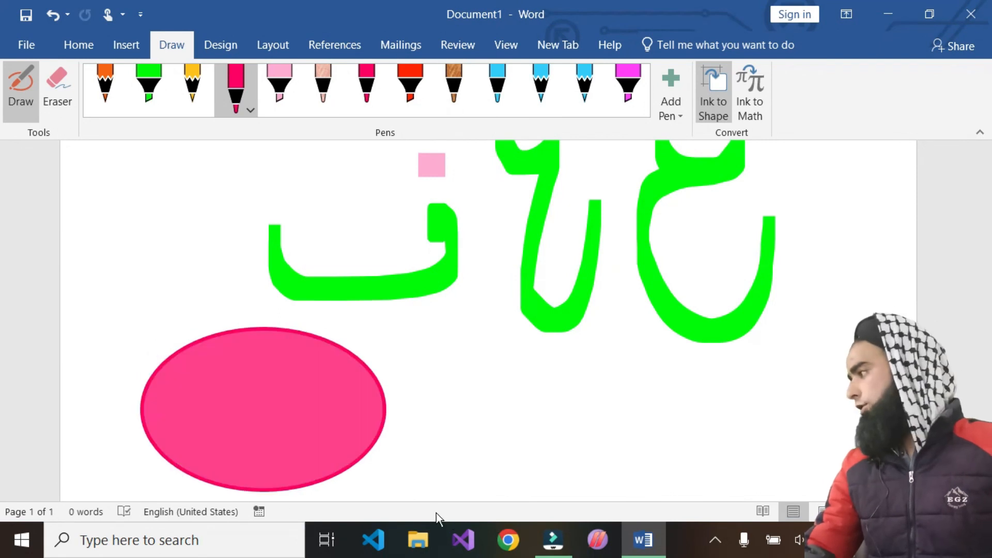
Step: Draw a right triangle and a rectangle in a row beside the pink ellipse, using Ink to Shape
mouse_move(442, 383)
mouse_down()
mouse_move(456, 472)
mouse_move(680, 445)
mouse_move(443, 381)
mouse_up()
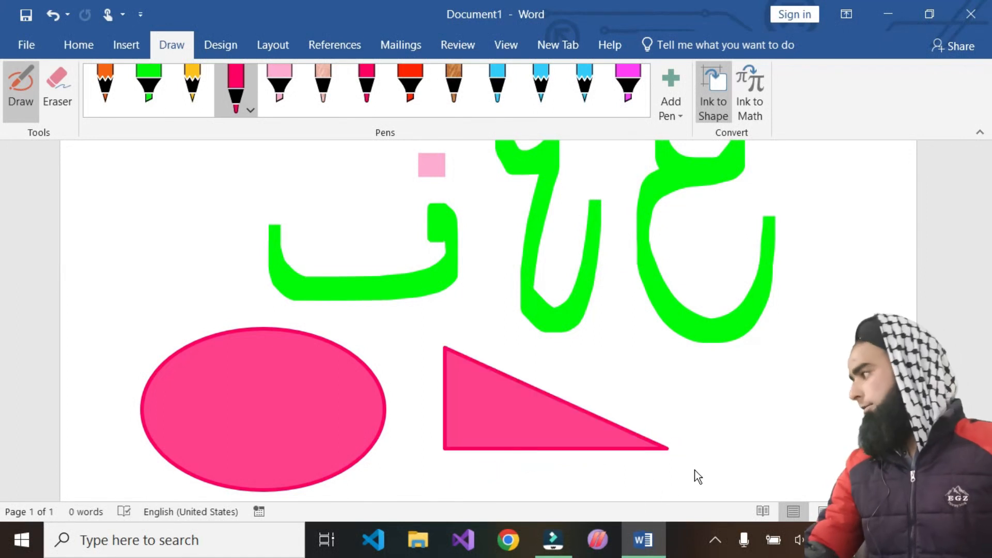
mouse_move(729, 473)
mouse_down()
mouse_move(724, 363)
mouse_move(872, 345)
mouse_up()
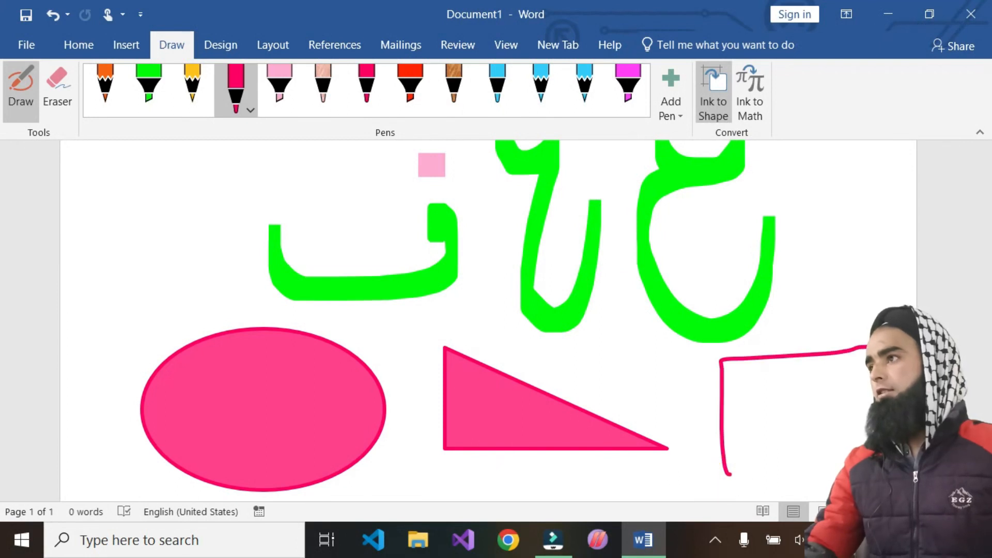
mouse_move(883, 465)
mouse_down()
mouse_move(761, 486)
mouse_move(726, 486)
mouse_move(728, 475)
mouse_up()
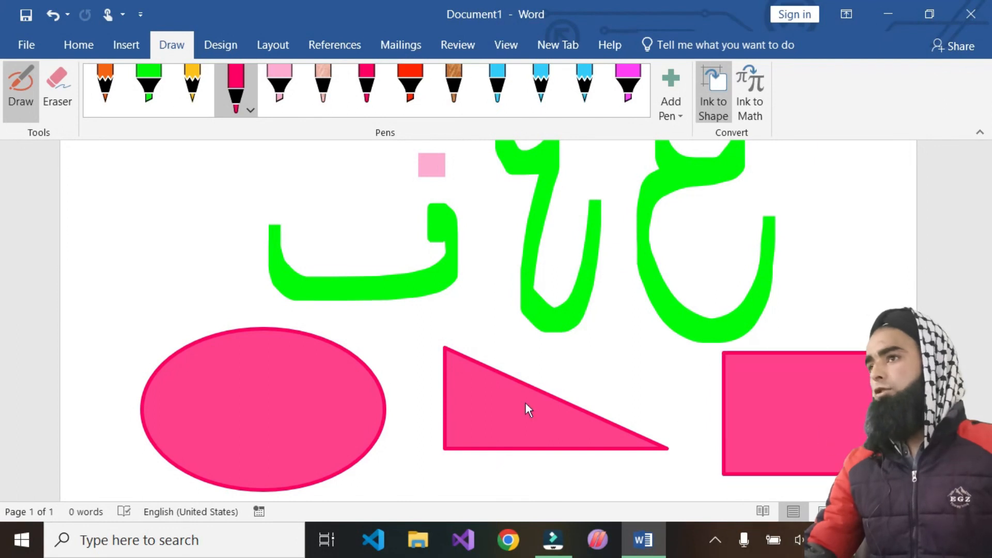
Step: Draw a parallelogram above the ellipse with the pink pen, overlapping the green letter ف
mouse_move(93, 314)
mouse_down()
mouse_move(147, 192)
mouse_move(398, 188)
mouse_up()
drag(356, 310, 172, 313)
drag(95, 314, 93, 310)
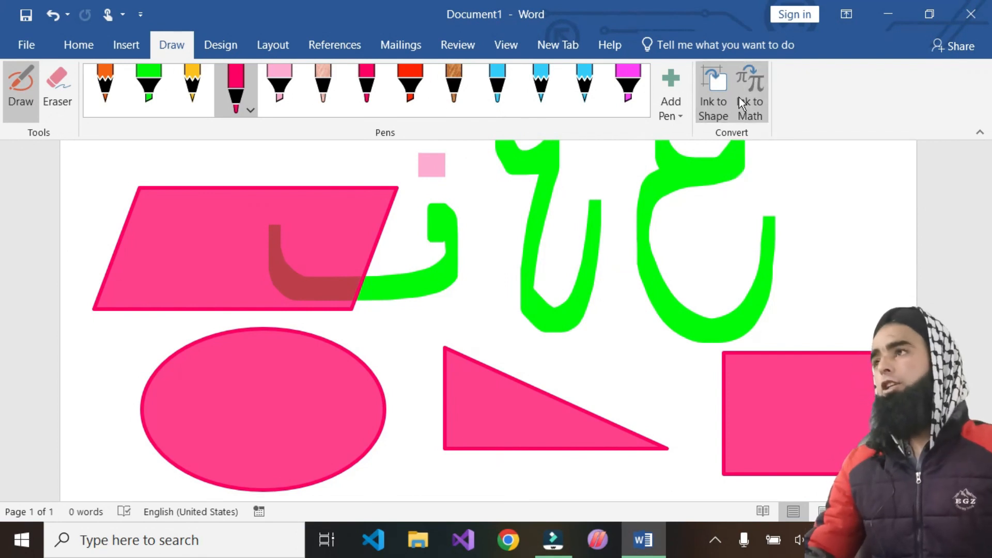
Step: Handwrite the expression A² + B² using Ink to Math and insert it into the document as an equation
click(755, 98)
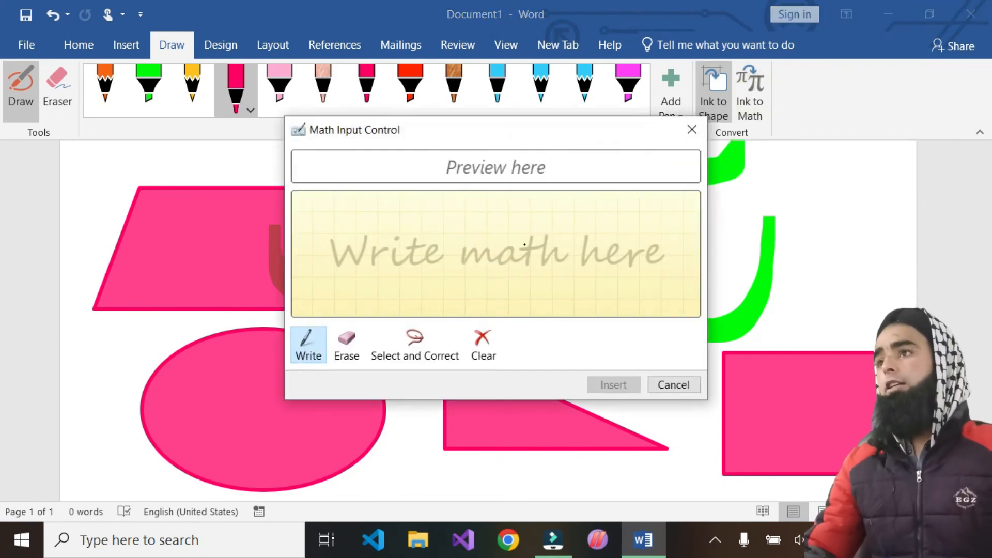
mouse_move(343, 305)
mouse_down()
mouse_move(352, 235)
mouse_move(351, 292)
mouse_up()
mouse_move(356, 228)
mouse_down()
mouse_move(399, 301)
mouse_move(351, 279)
mouse_up()
mouse_move(362, 198)
mouse_down()
mouse_move(389, 209)
mouse_move(367, 228)
mouse_up()
drag(431, 261, 549, 254)
drag(490, 239, 495, 318)
mouse_move(585, 231)
mouse_down()
mouse_move(591, 308)
mouse_move(584, 220)
mouse_move(602, 283)
mouse_move(667, 296)
mouse_move(589, 314)
mouse_up()
mouse_move(642, 177)
mouse_down()
mouse_move(664, 178)
mouse_move(644, 218)
mouse_up()
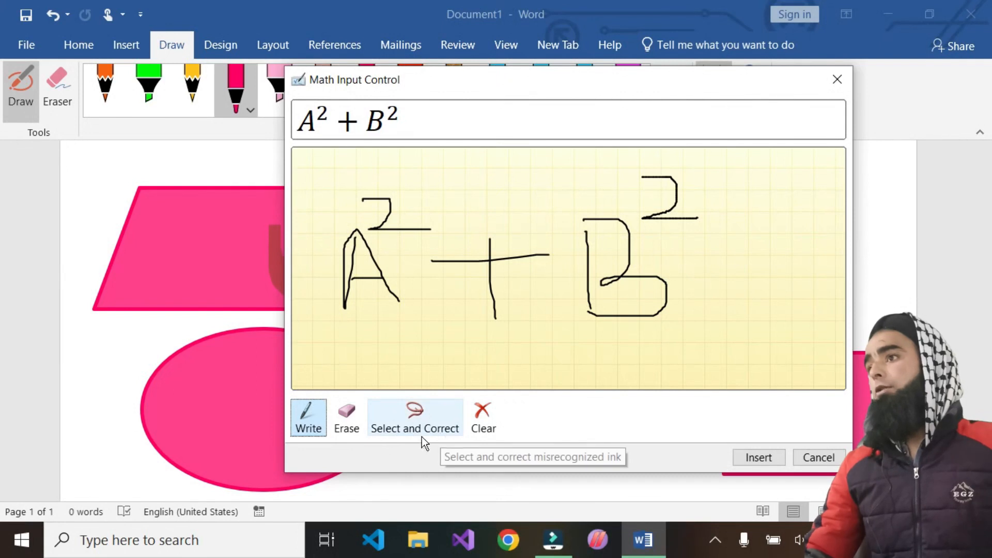
click(759, 458)
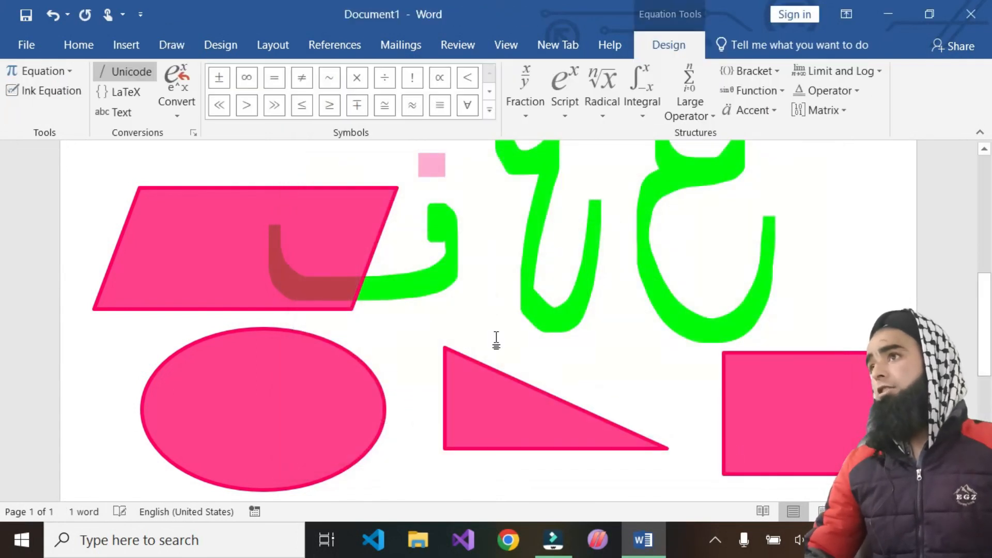
Step: Delete the inserted A² + B² equation from the document
scroll(532, 356, up, 8)
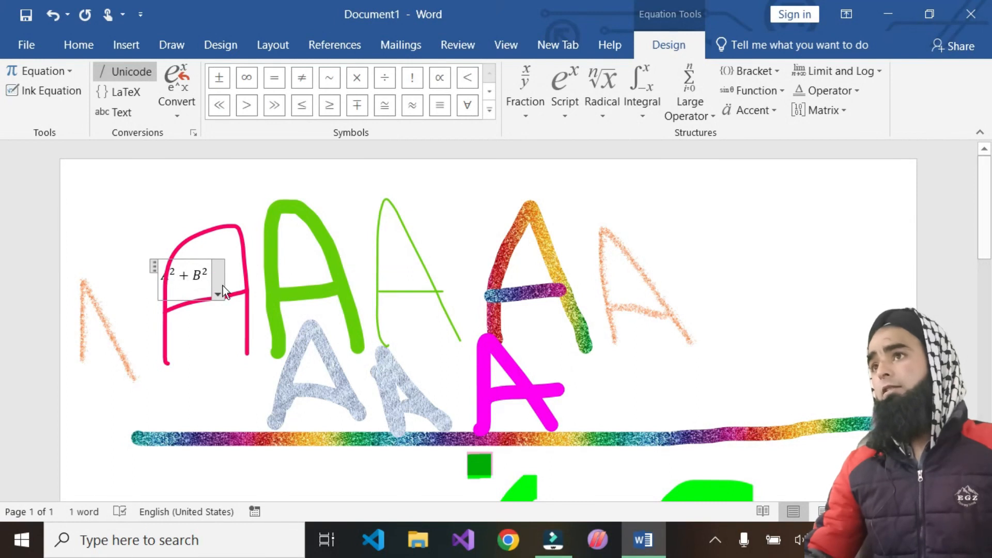
key(BackSpace)
key(BackSpace)
key(BackSpace)
key(BackSpace)
key(BackSpace)
key(BackSpace)
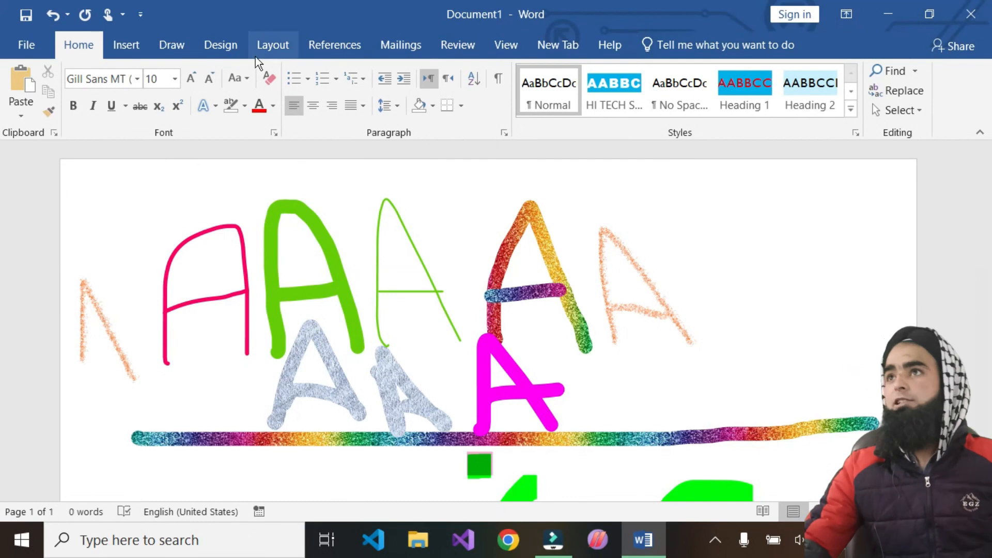
click(155, 50)
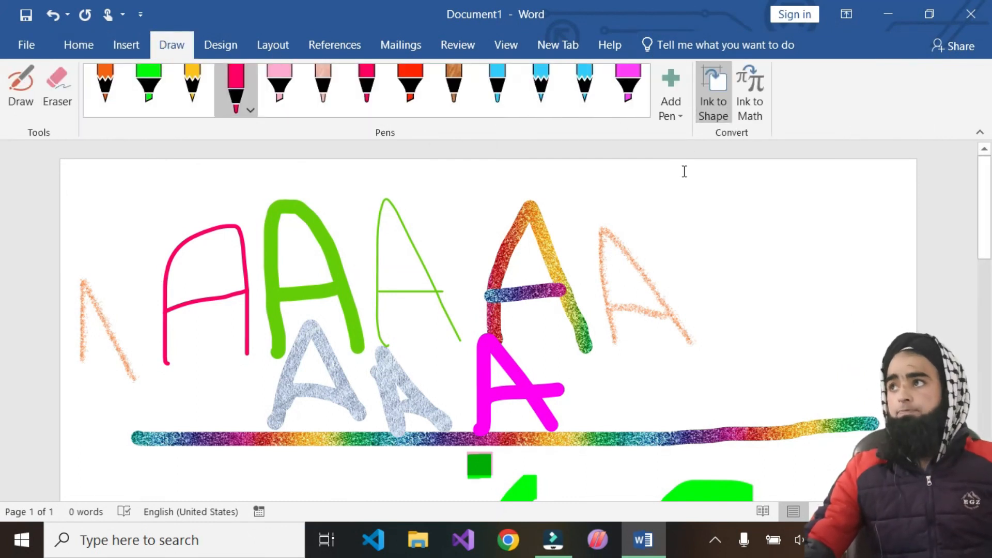
scroll(684, 170, down, 5)
click(222, 45)
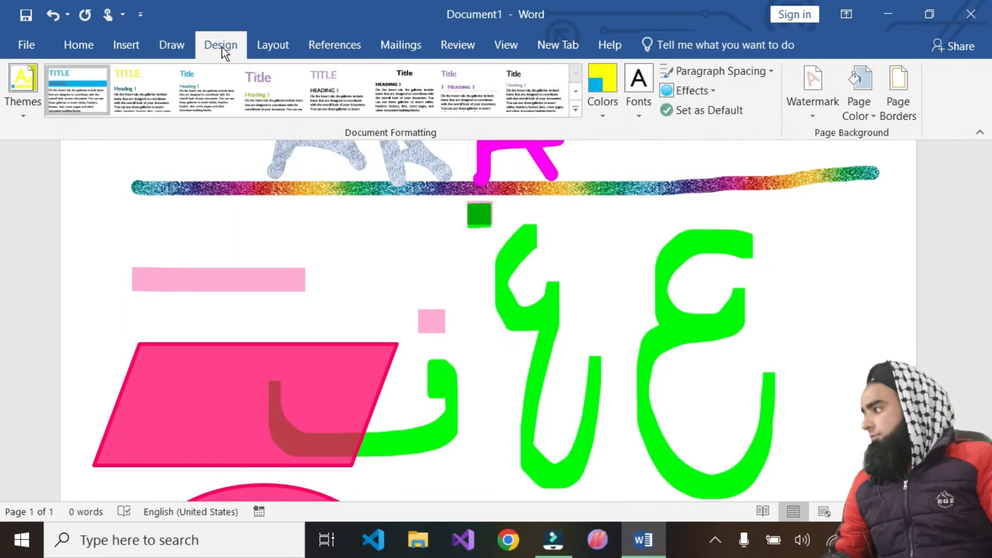
Step: Create a new blank document
click(22, 44)
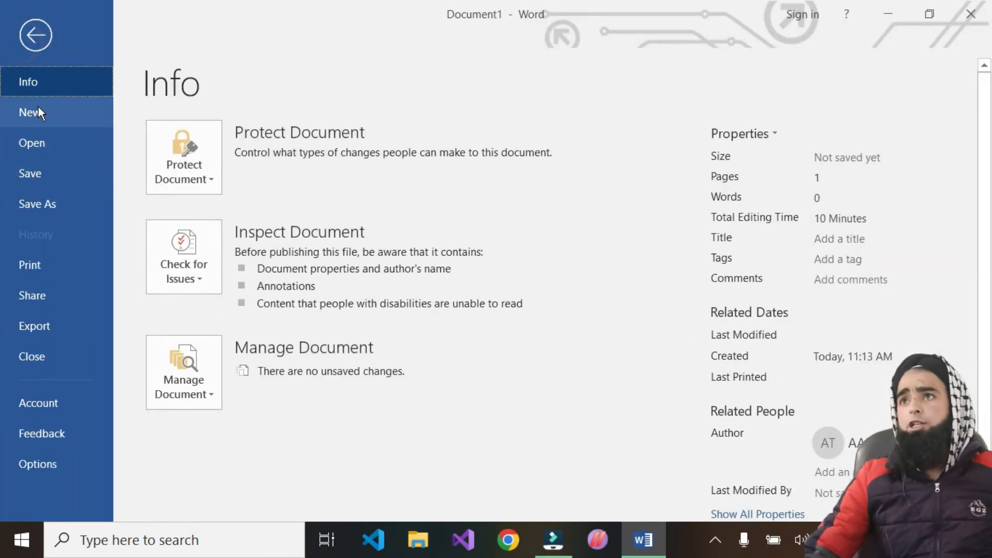
click(37, 109)
click(235, 323)
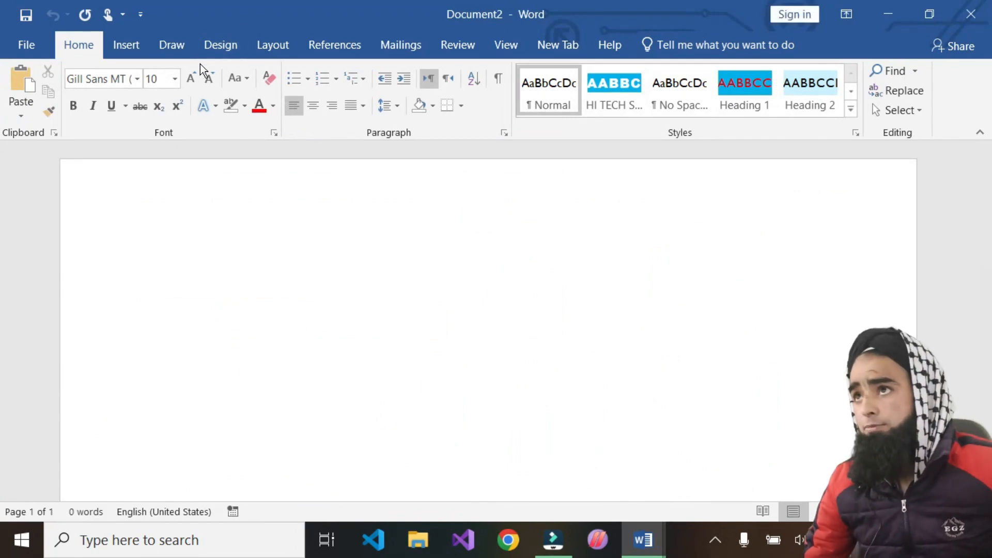
Step: Apply the Berlin theme to the blank document
click(220, 47)
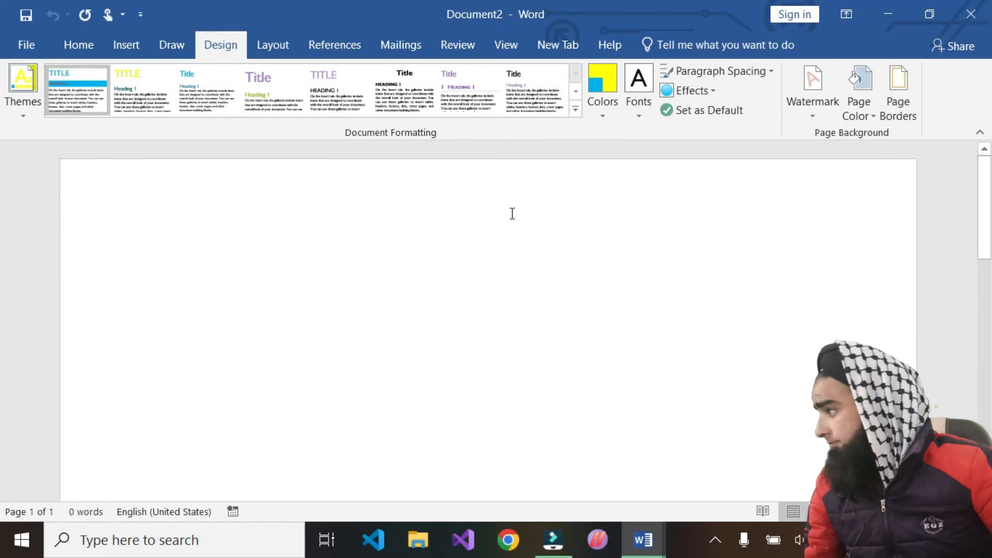
click(22, 118)
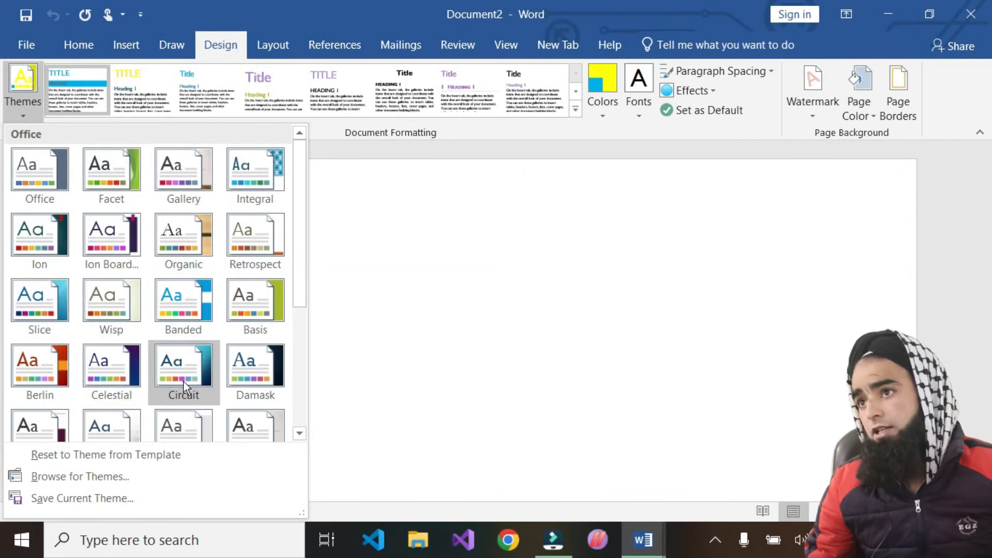
click(44, 375)
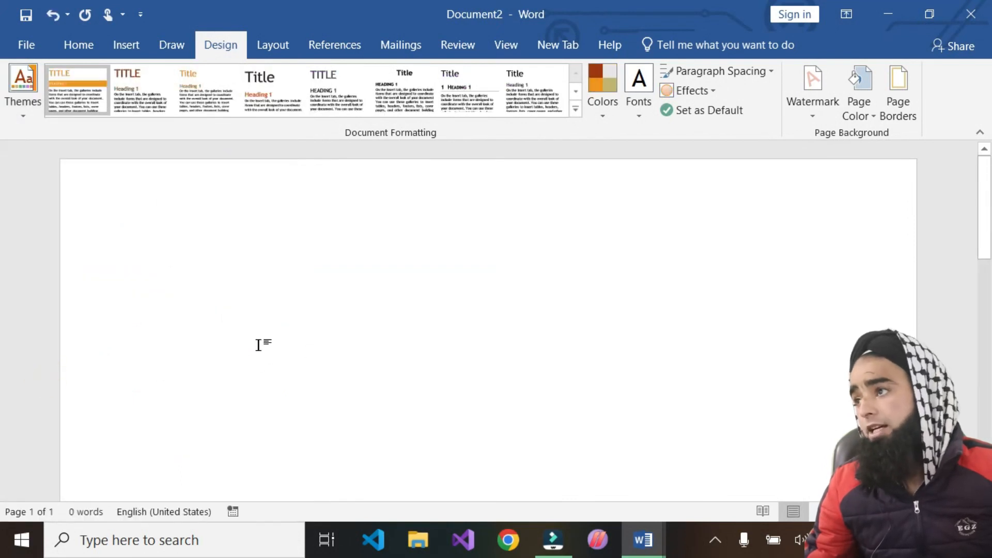
scroll(342, 371, down, 3)
scroll(342, 371, up, 3)
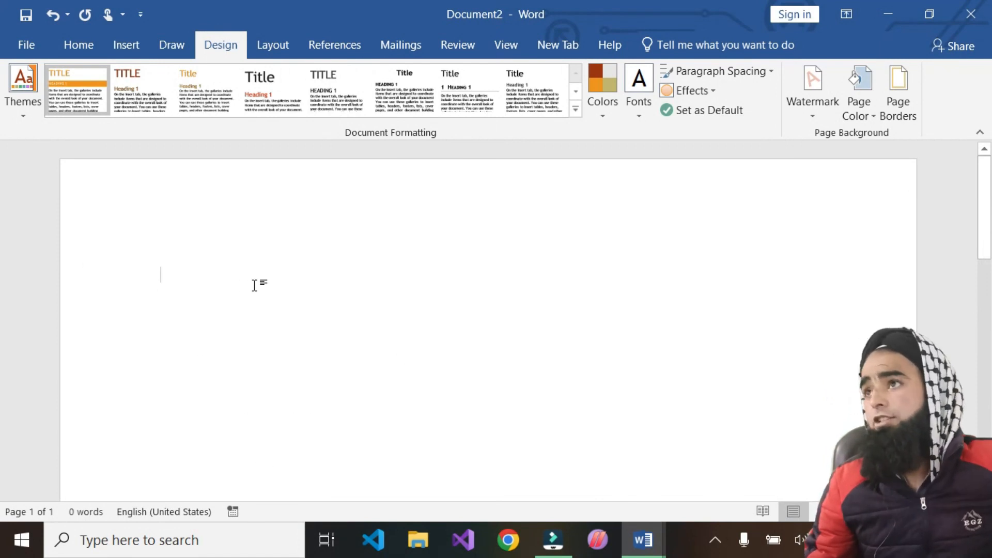
Step: Enter the sample text "Dsfsdf sdfa asdf asfd" in the blank document
text(dsfsdf)
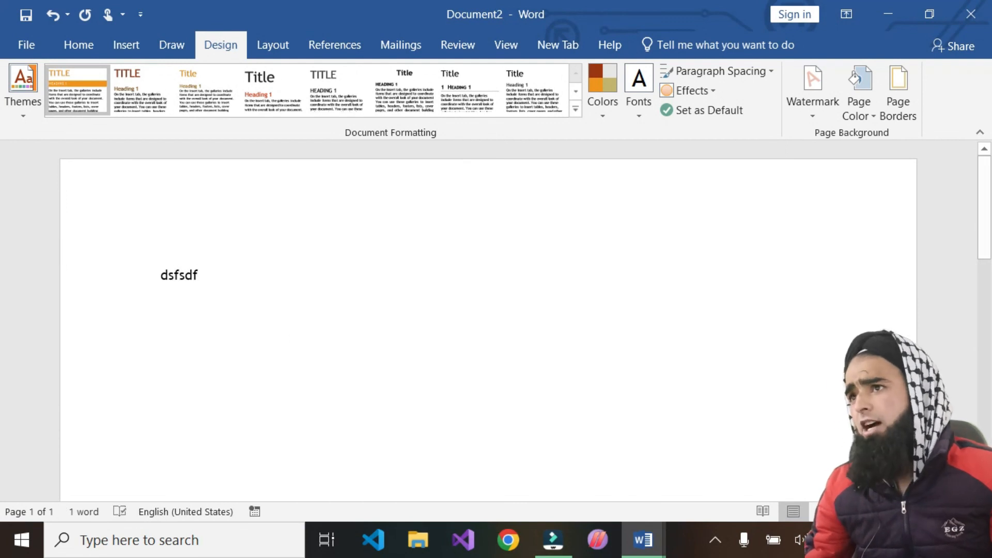
text( sdfa asdf asfd)
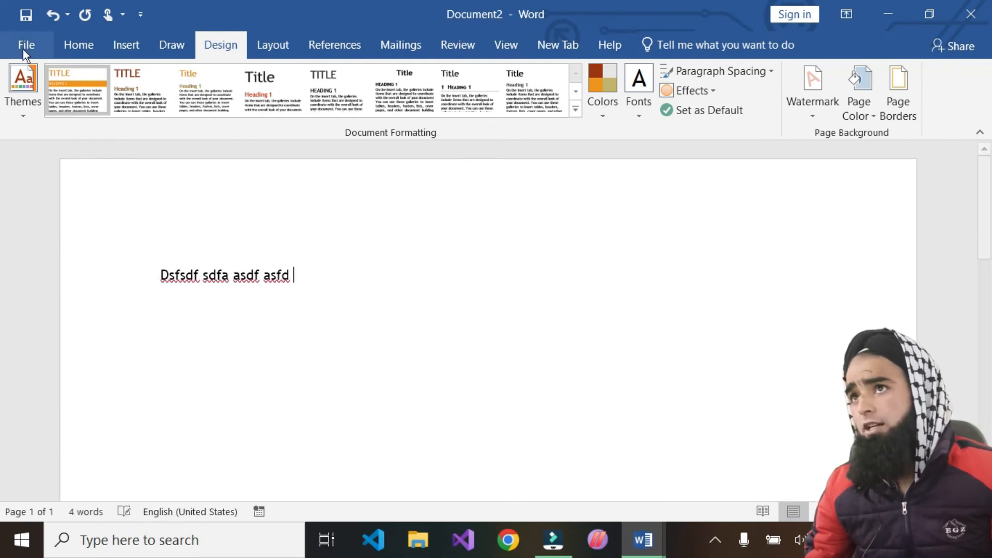
Step: Apply the Main Event theme to the document and check the body font it gives the sample text
click(22, 115)
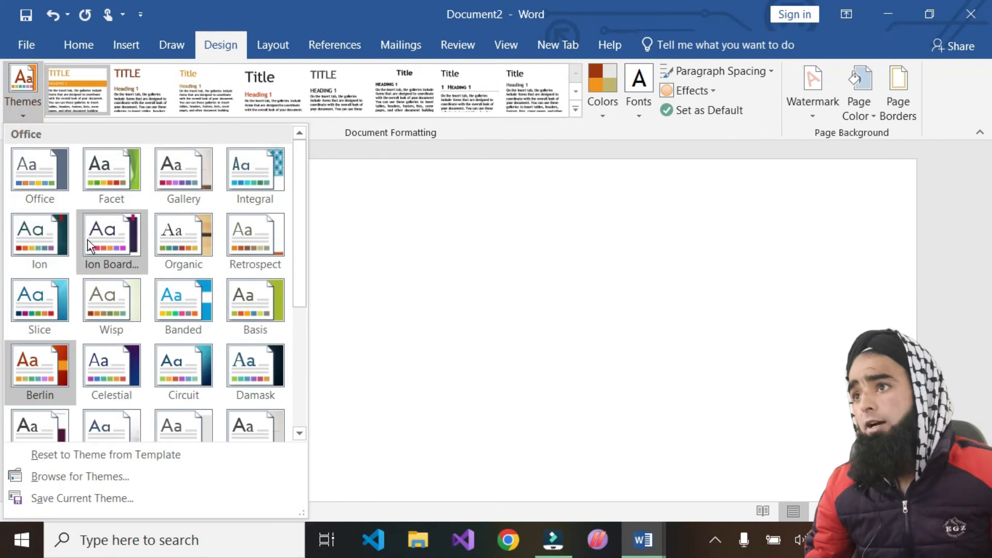
scroll(151, 342, down, 3)
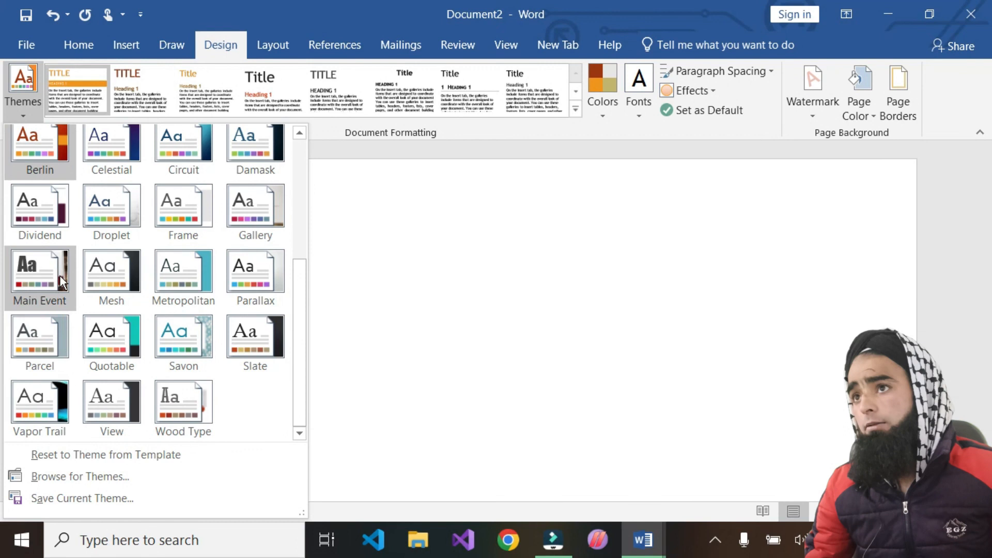
click(44, 277)
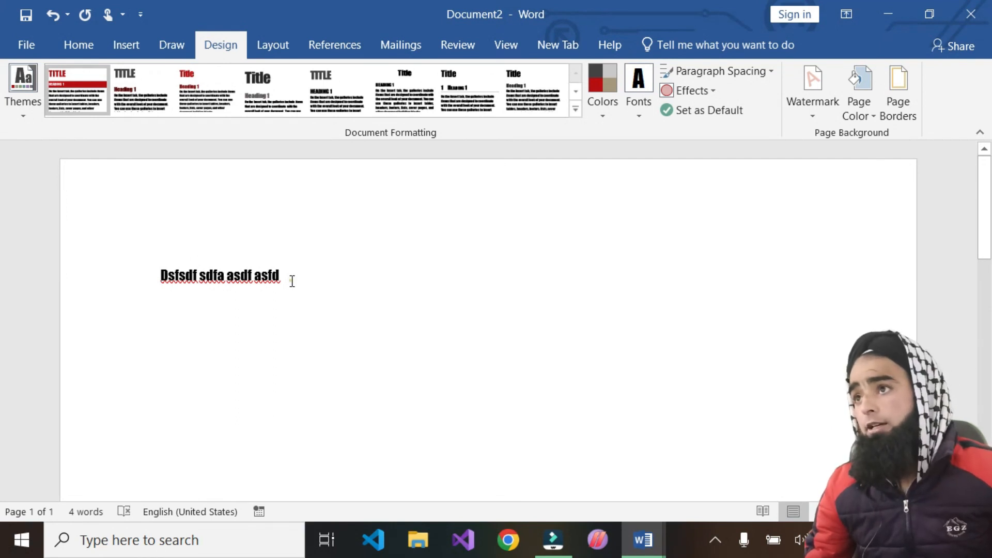
click(91, 45)
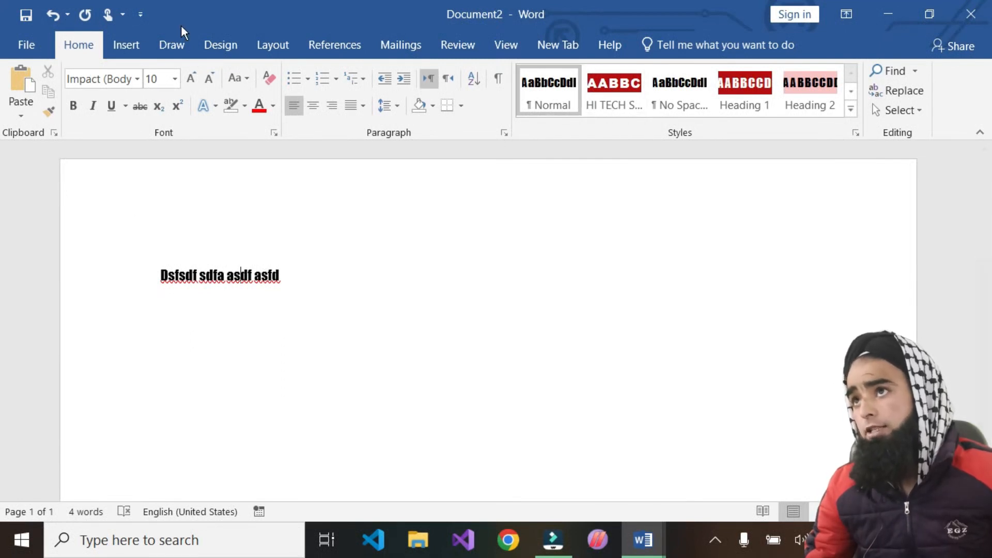
Step: Switch the document to the Ion theme and check which font the sample text uses
click(214, 45)
click(26, 106)
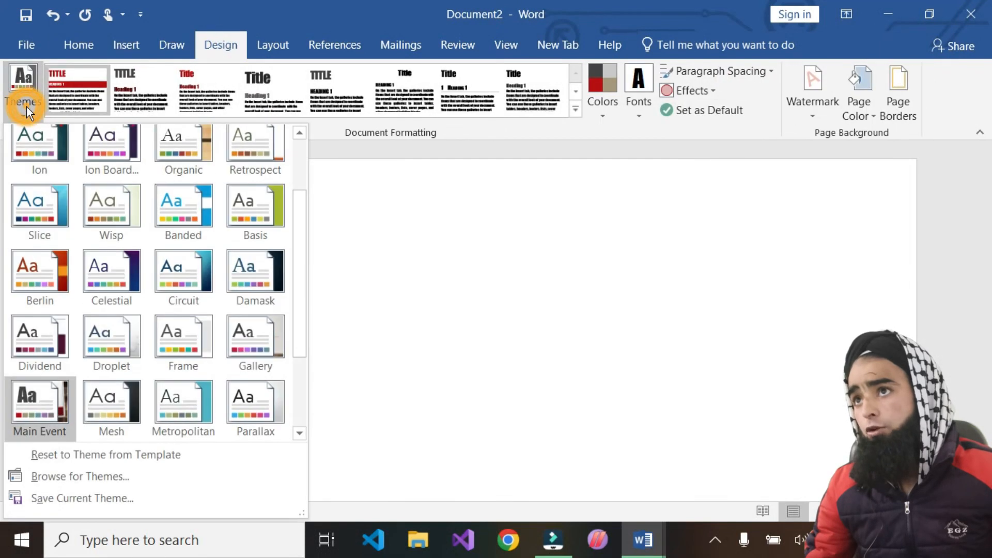
click(36, 151)
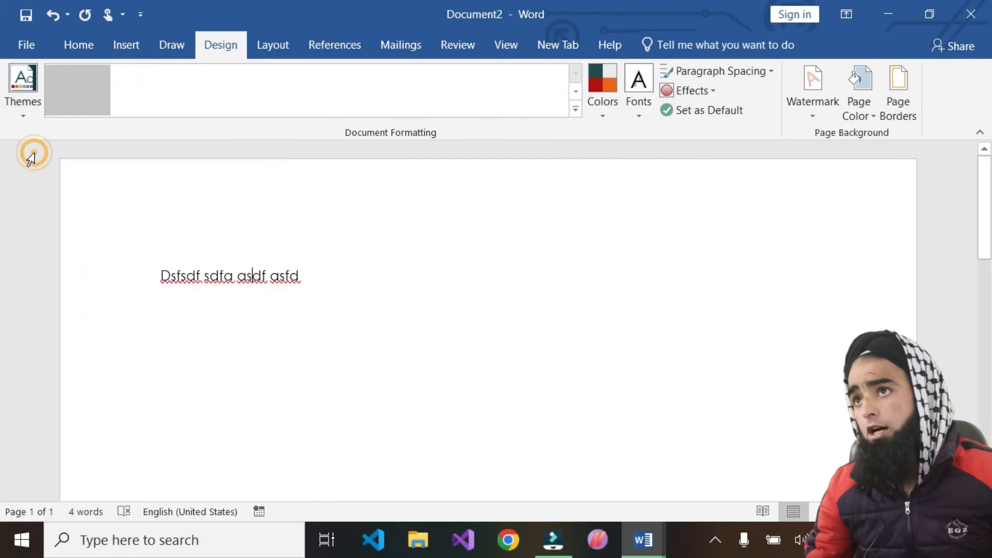
click(23, 117)
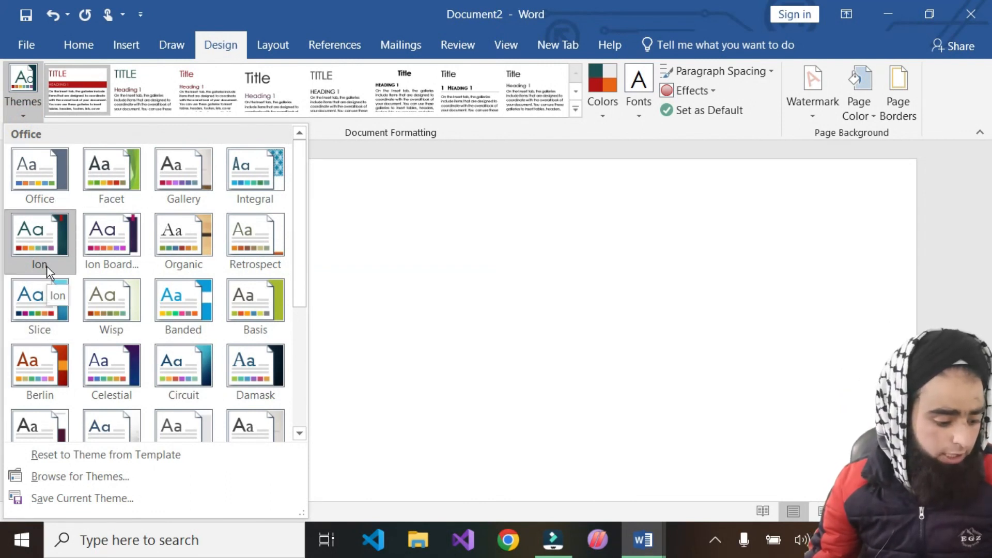
click(414, 277)
click(79, 45)
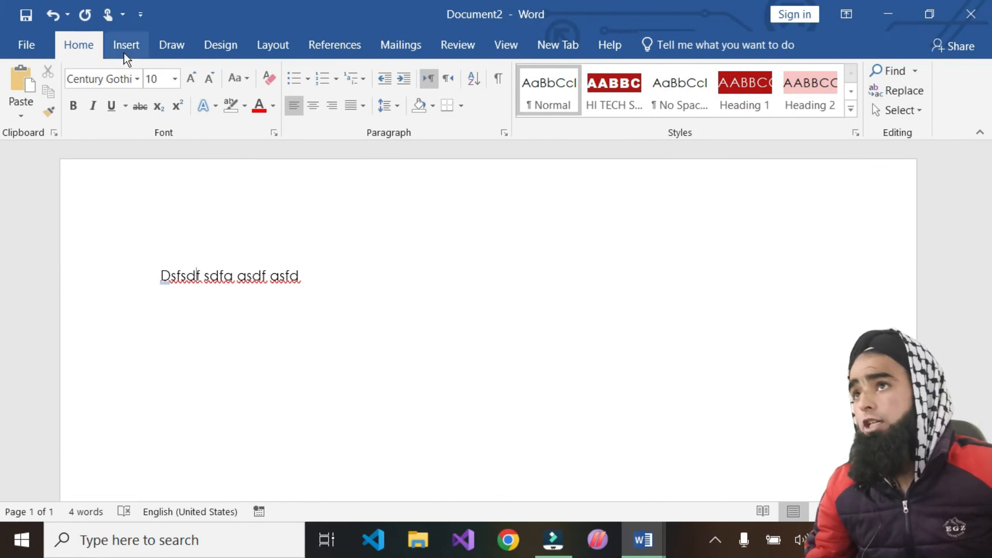
Step: Change the document theme to Damask and check the font applied to the sample text
click(219, 45)
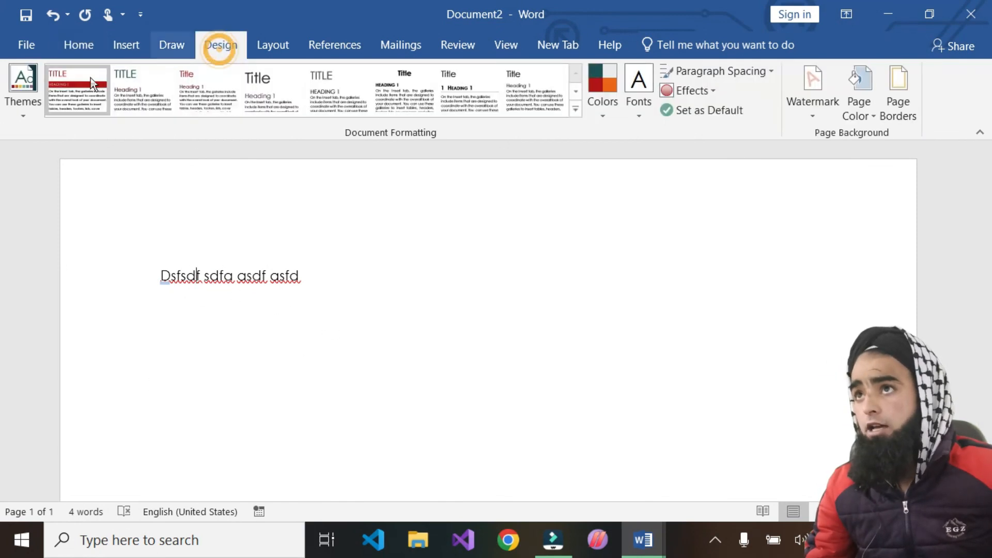
click(23, 88)
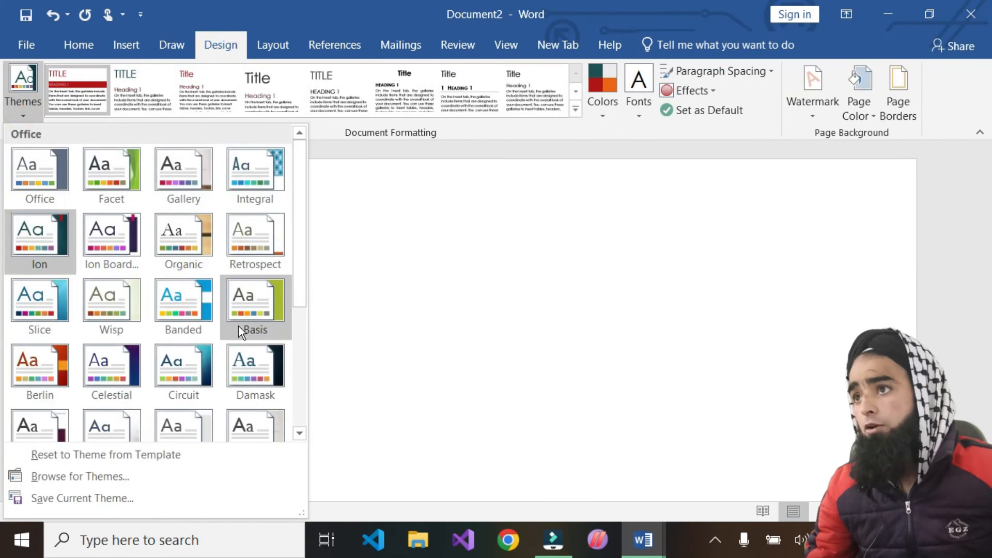
click(255, 362)
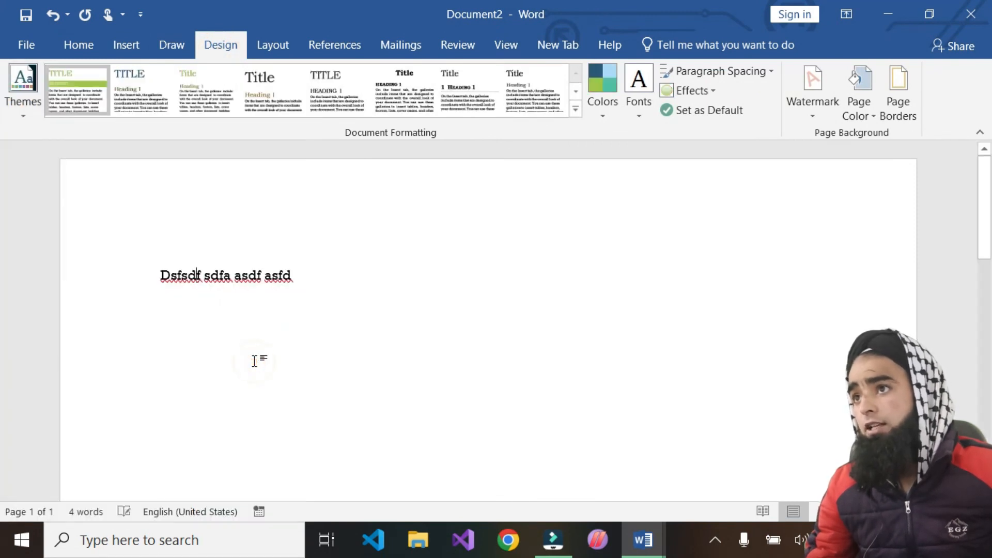
click(96, 48)
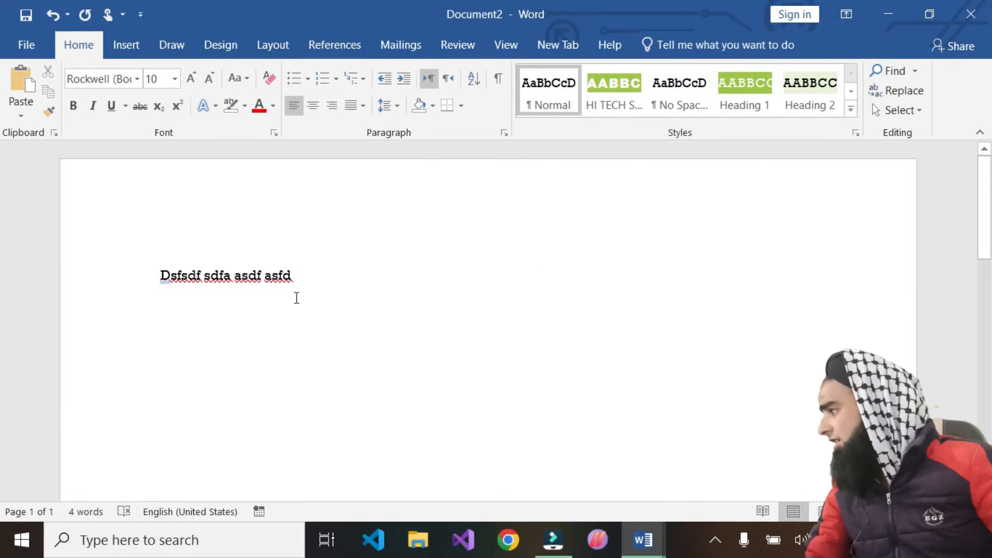
Step: Set the document theme to Office
click(219, 46)
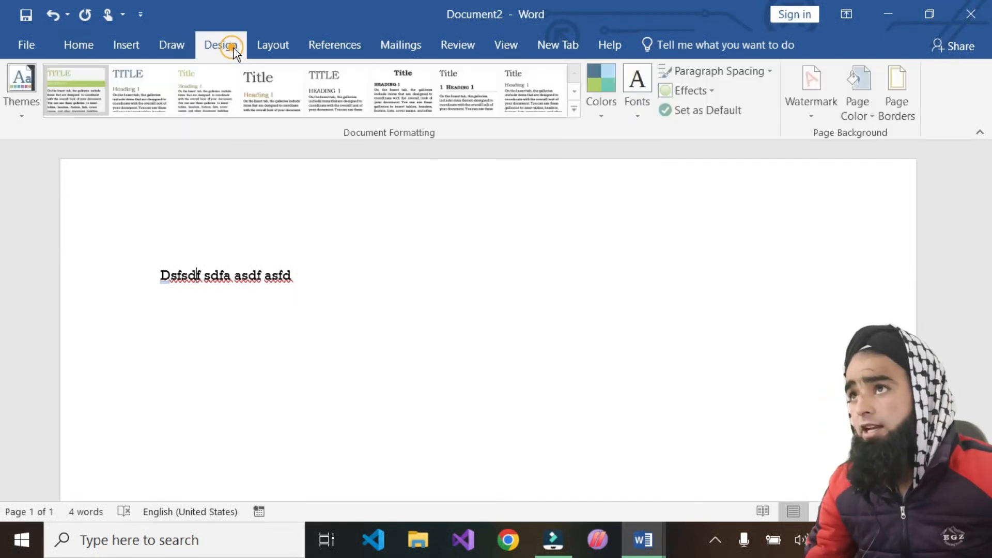
click(36, 122)
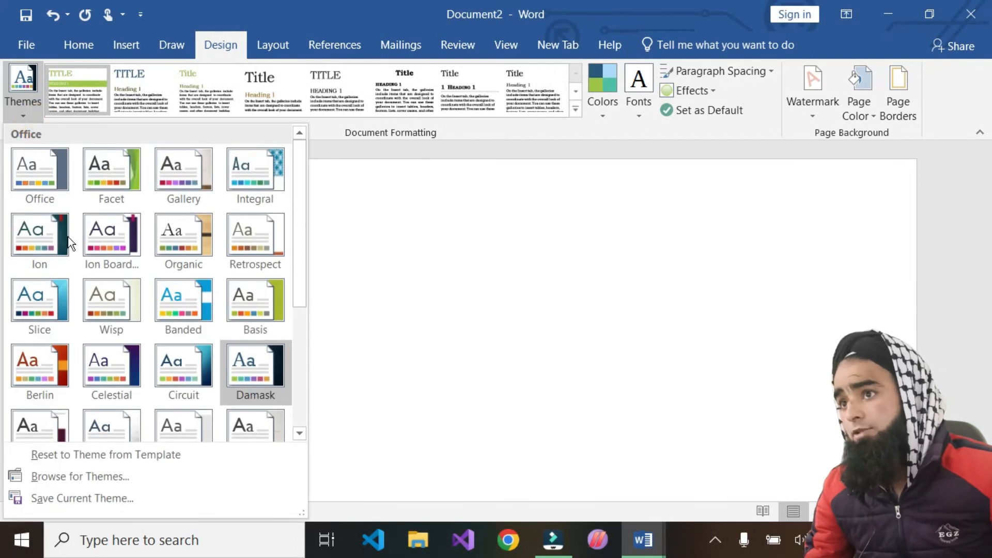
scroll(104, 339, down, 3)
scroll(104, 339, up, 3)
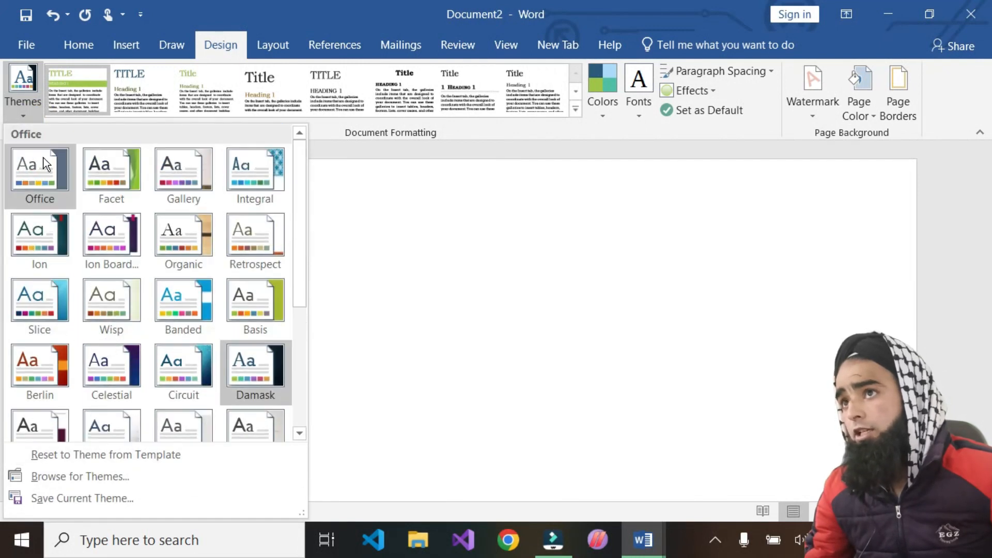
click(44, 175)
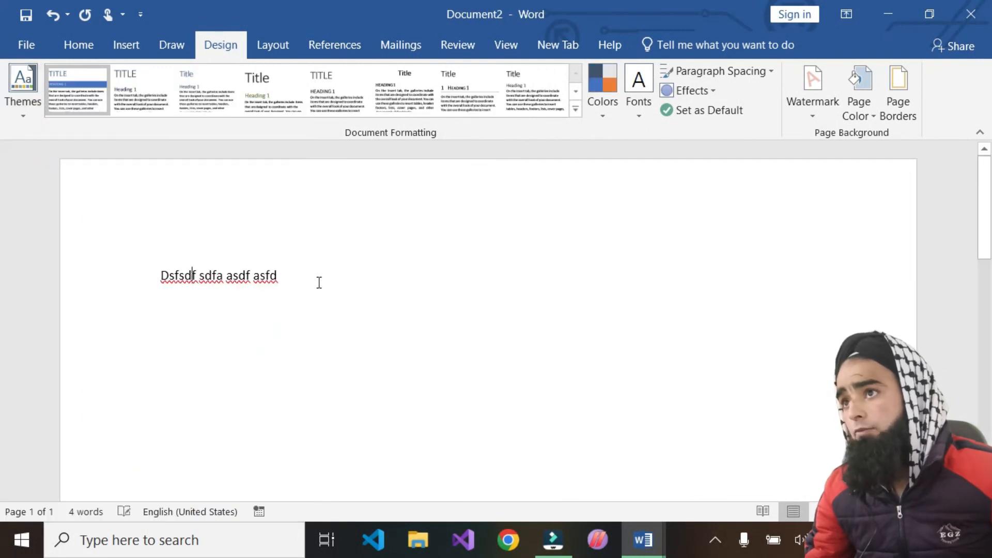
Step: Reset the document to the theme from its template and switch it back to the Office theme
click(30, 116)
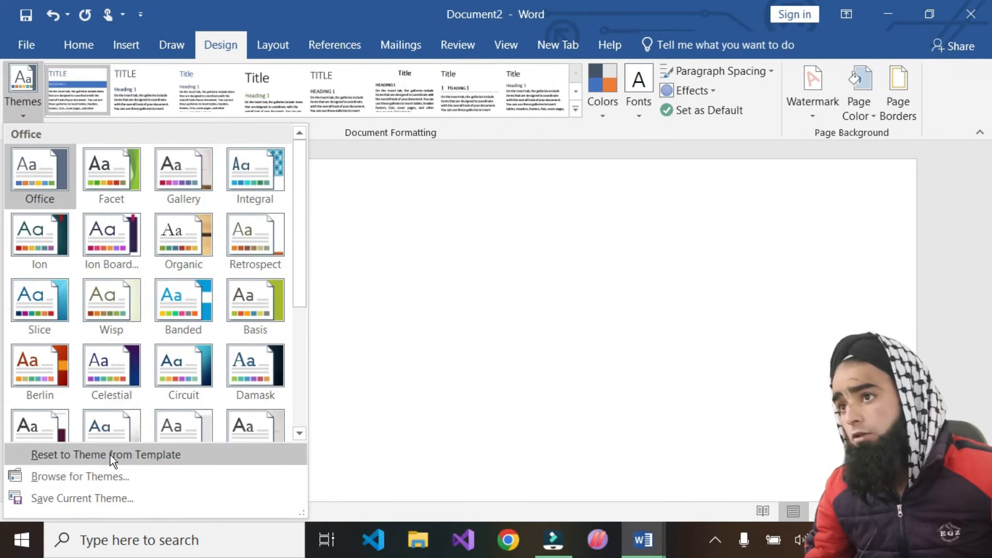
click(150, 454)
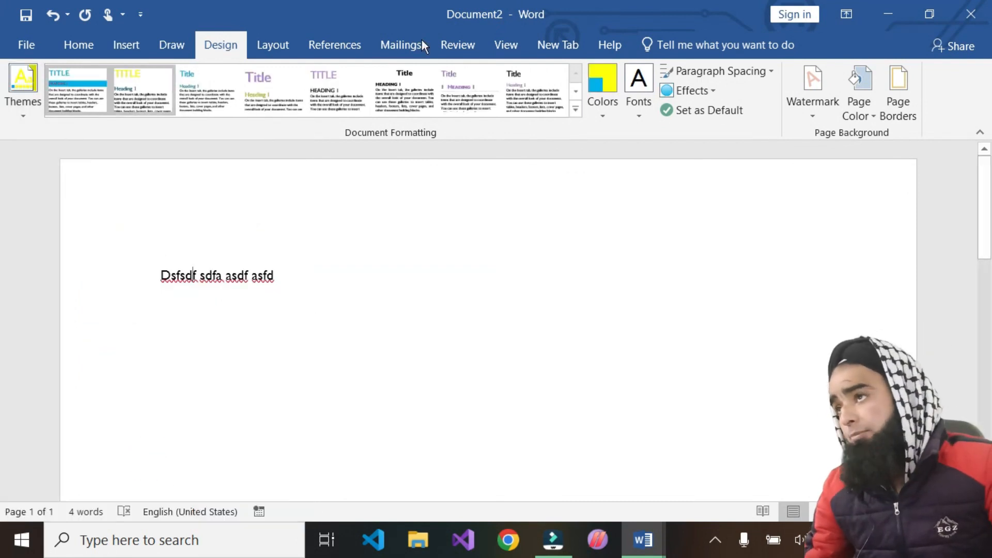
click(25, 111)
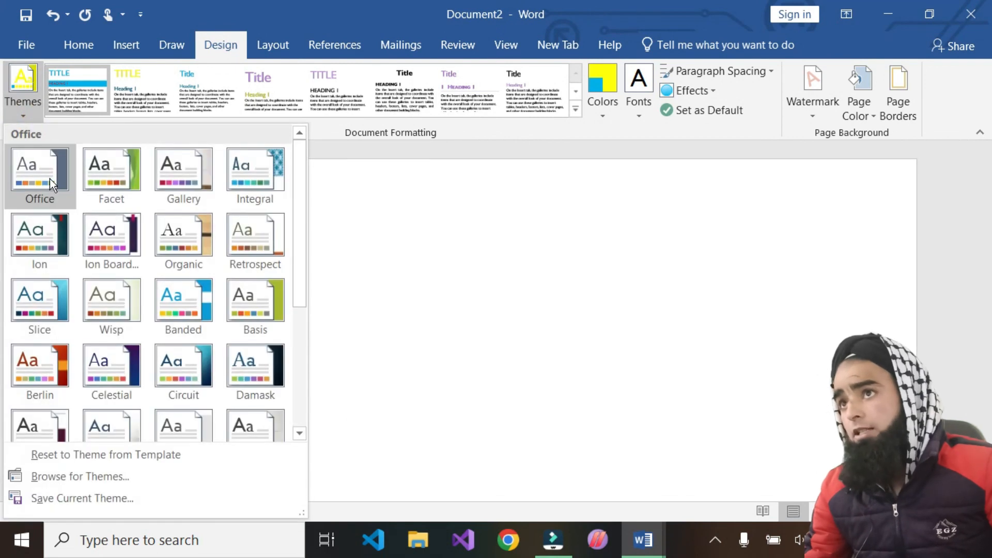
click(22, 155)
Step: Browse the Documents folder for themed documents, then close the dialog without choosing a file
click(28, 122)
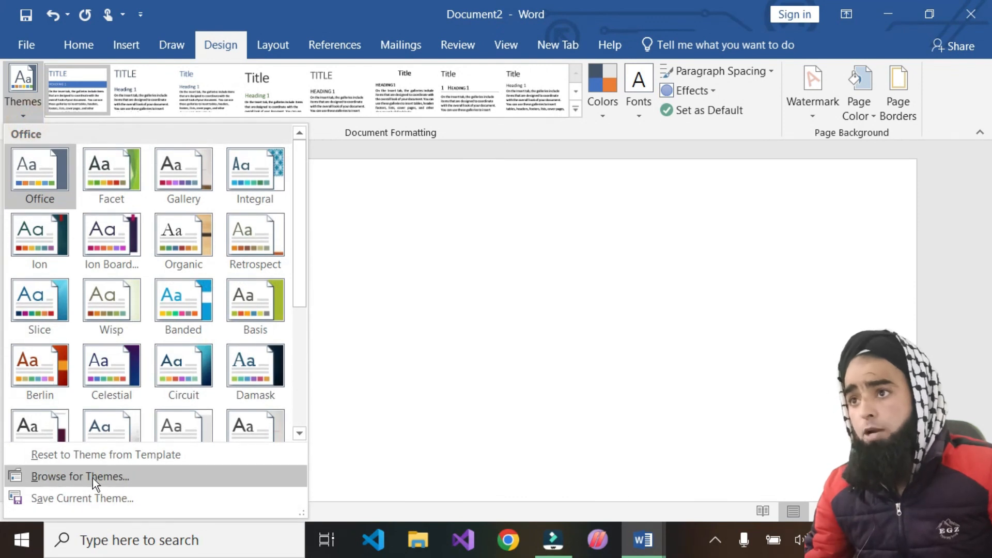
click(119, 484)
scroll(351, 248, down, 5)
scroll(342, 265, up, 5)
scroll(314, 269, down, 4)
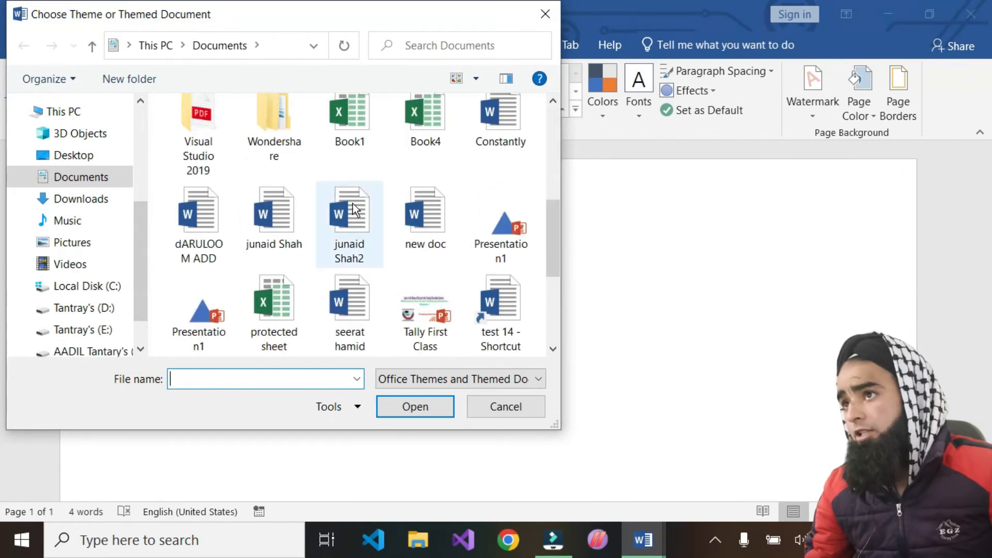
click(528, 413)
Step: Examine the available themes and the option for saving the current theme, then cancel without saving
click(23, 110)
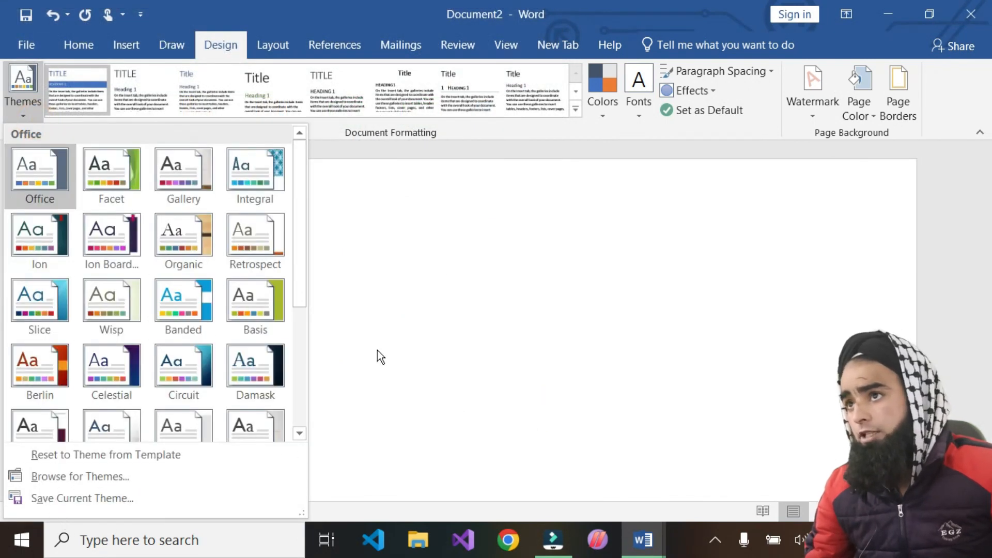
scroll(165, 397, down, 3)
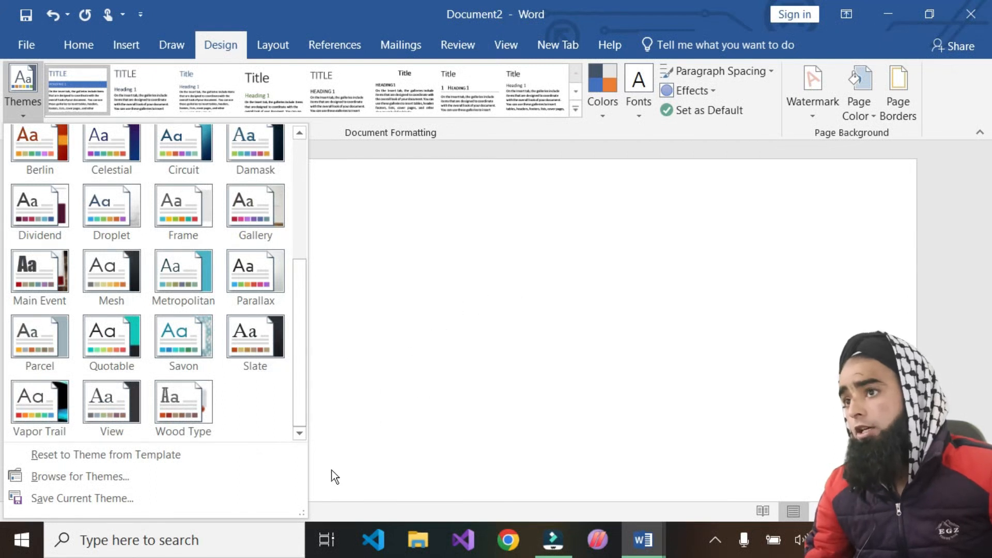
click(64, 503)
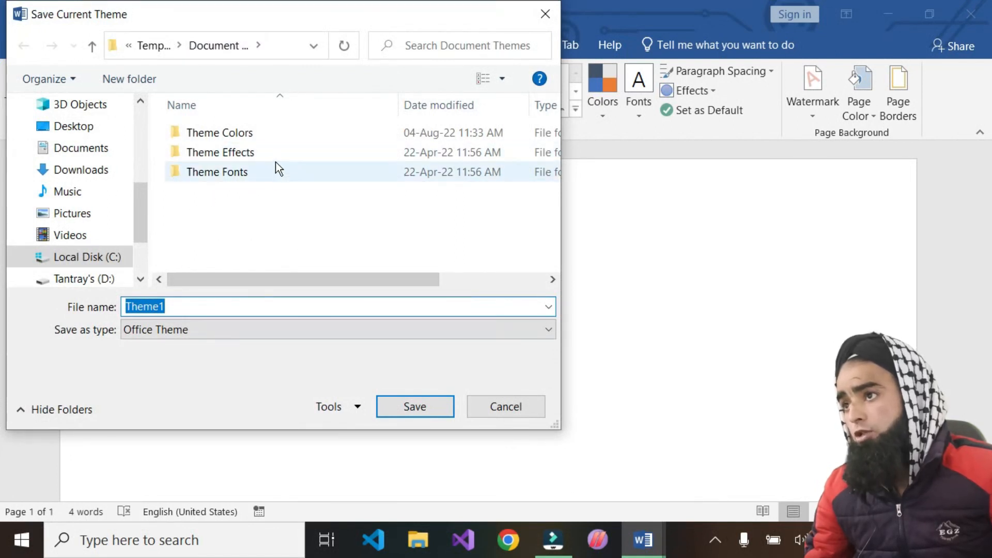
click(514, 405)
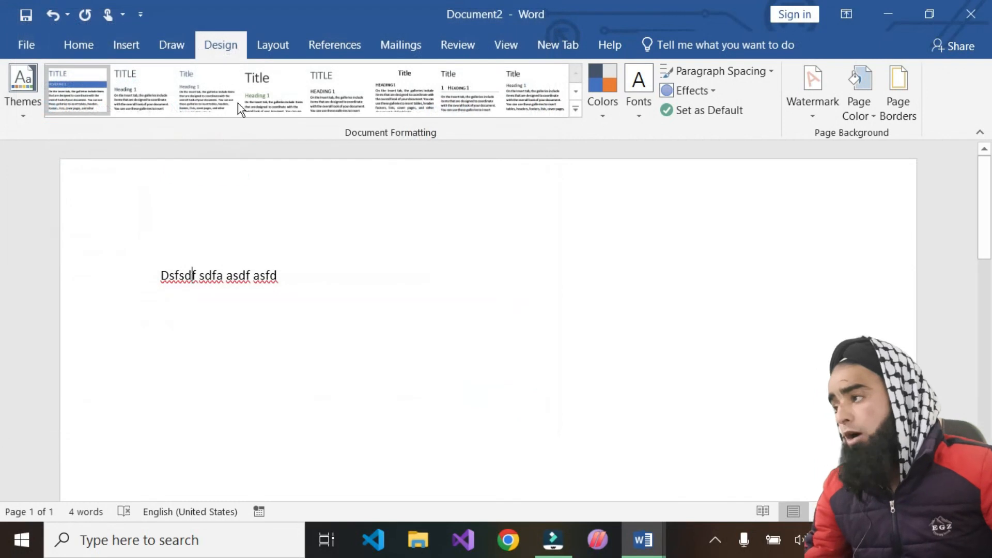
Step: Look through the files offered when browsing for a theme once more and cancel the selection
click(24, 108)
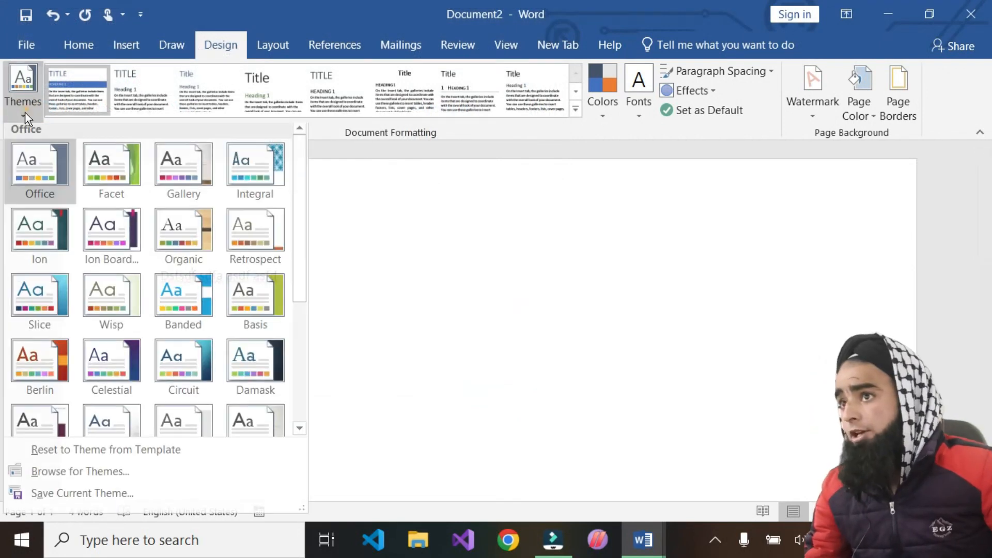
click(83, 476)
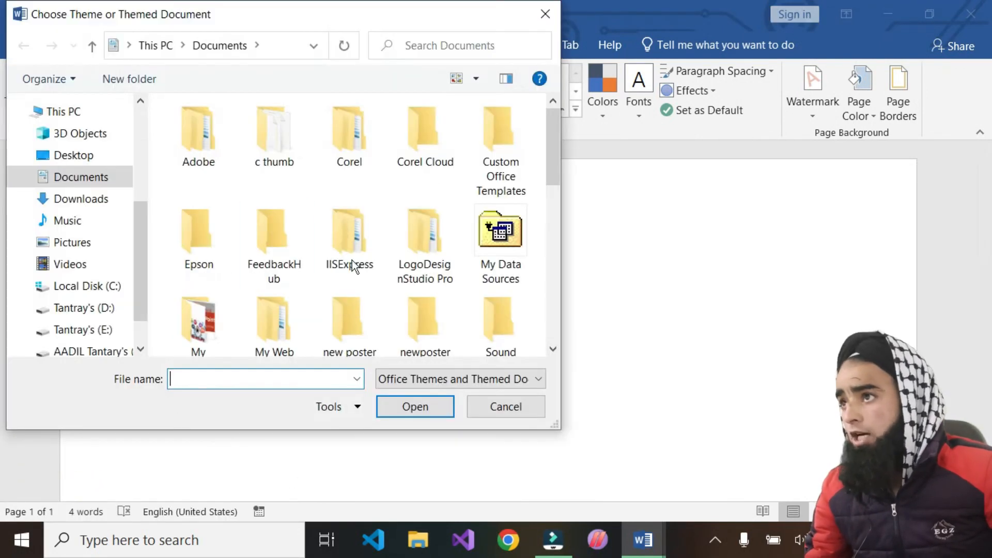
scroll(353, 269, down, 2)
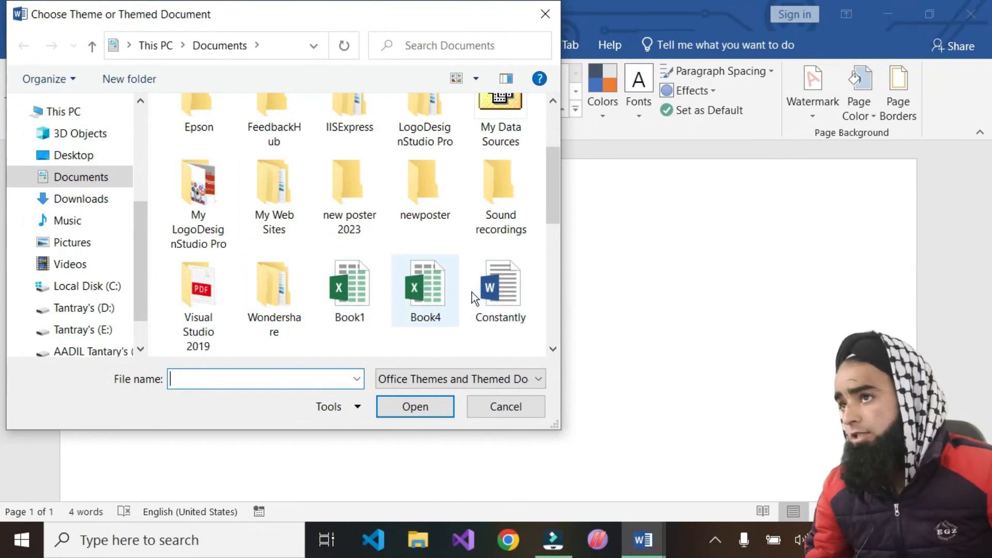
click(540, 408)
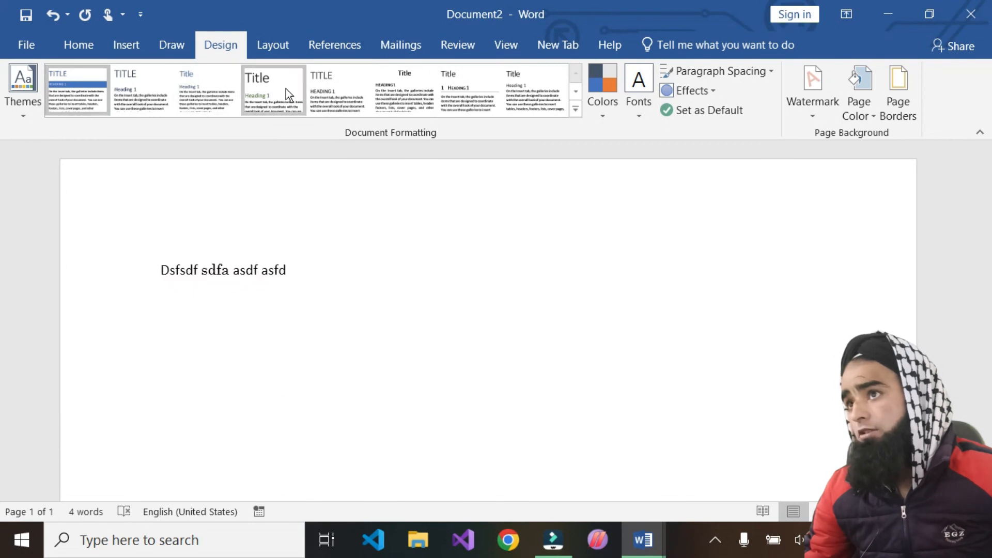
Step: Select the sample text line and apply the first built-in style set to the document
click(578, 109)
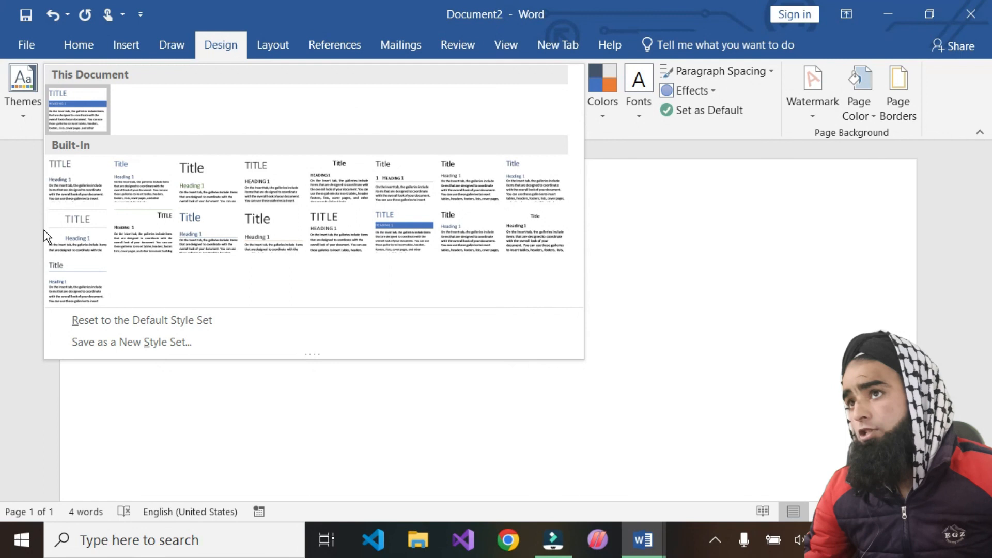
click(385, 441)
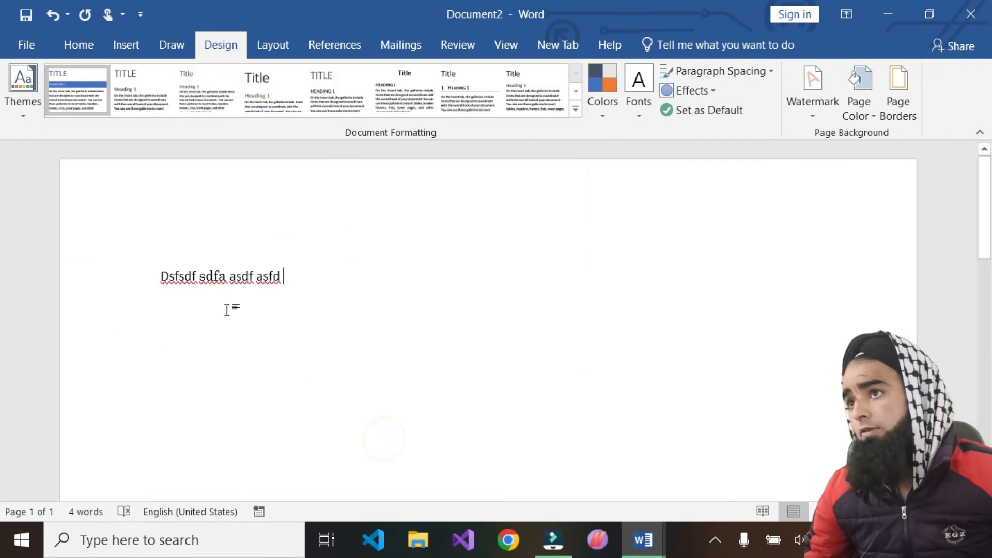
triple_click(260, 278)
click(576, 108)
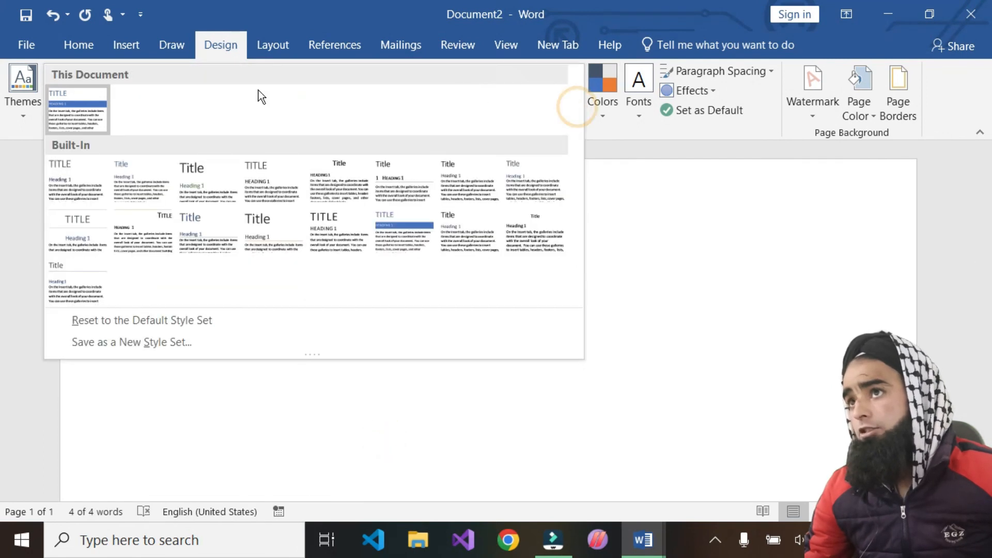
click(77, 186)
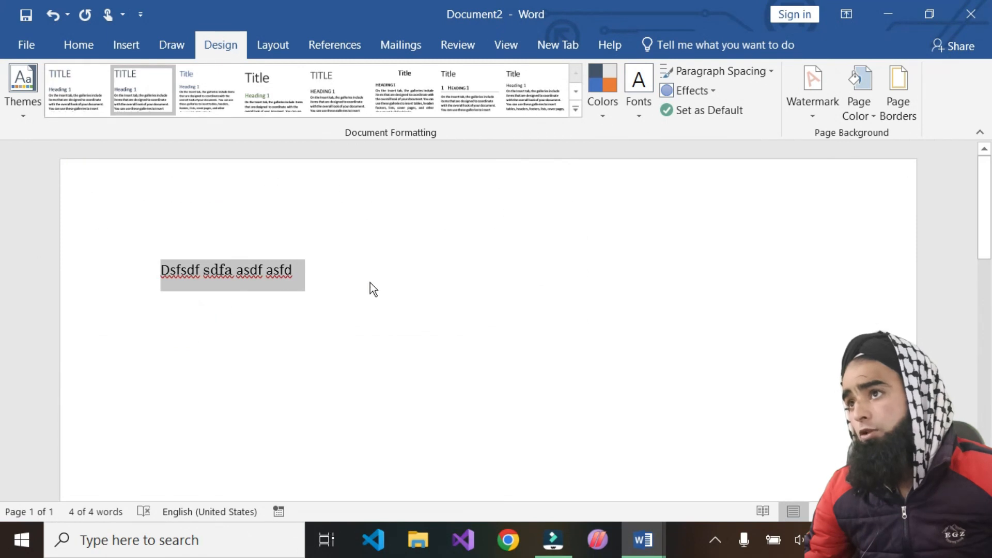
Step: Replace the sample line with generated placeholder text using =rand(12,4)
click(362, 278)
key(ctrl+a)
key(Delete)
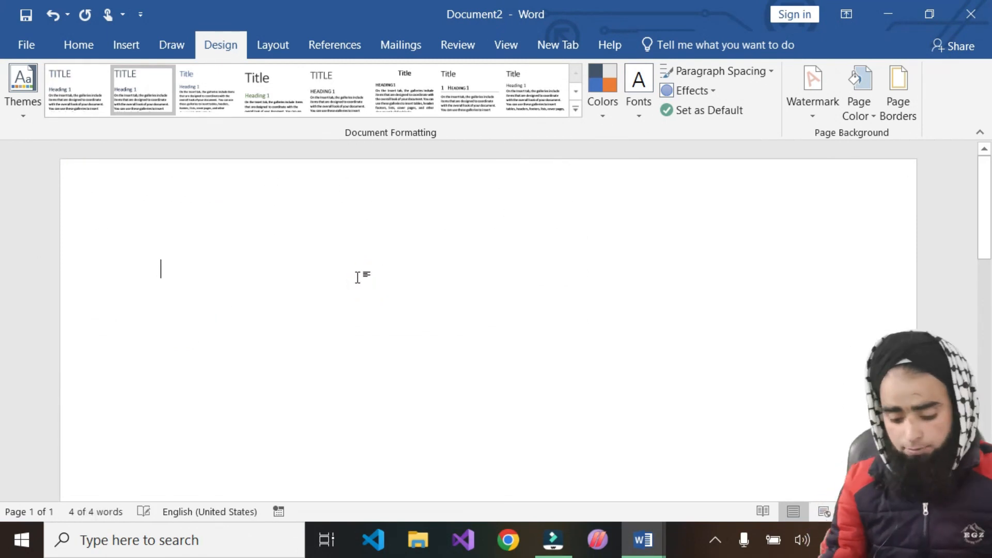
text(=rand(12,4))
key(Return)
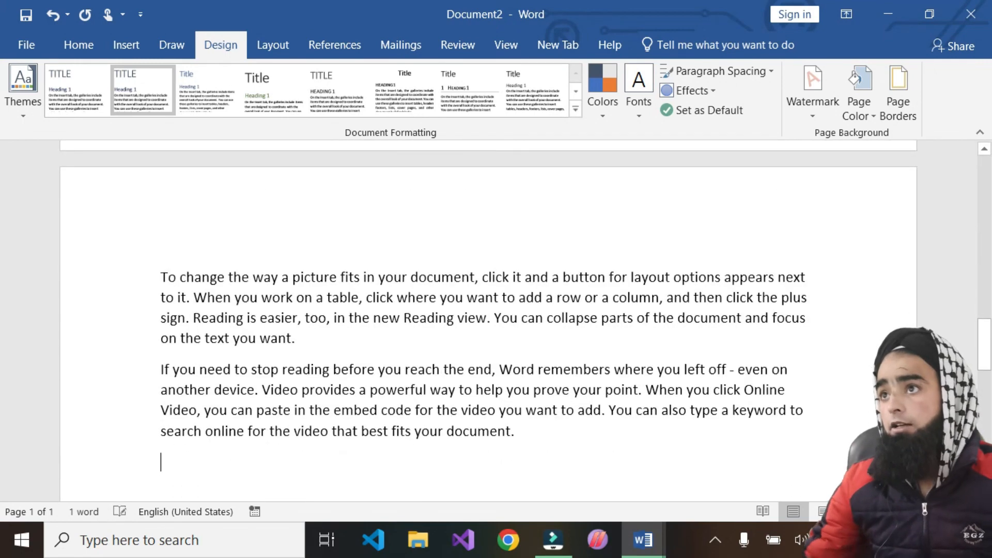
Step: Select the whole text, apply the built-in style set with the shaded heading bar, and set the theme colors to Red Violet
click(323, 293)
key(ctrl+a)
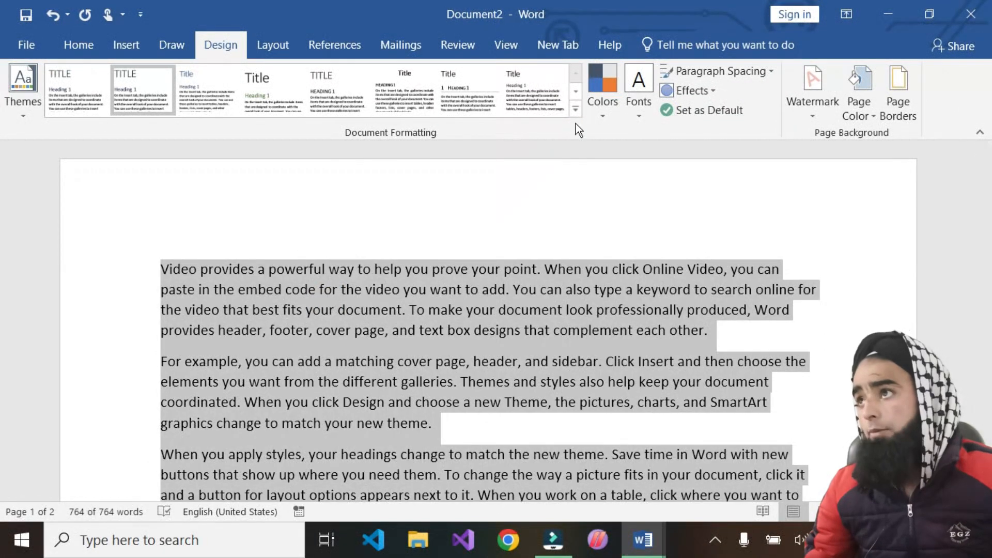
click(576, 110)
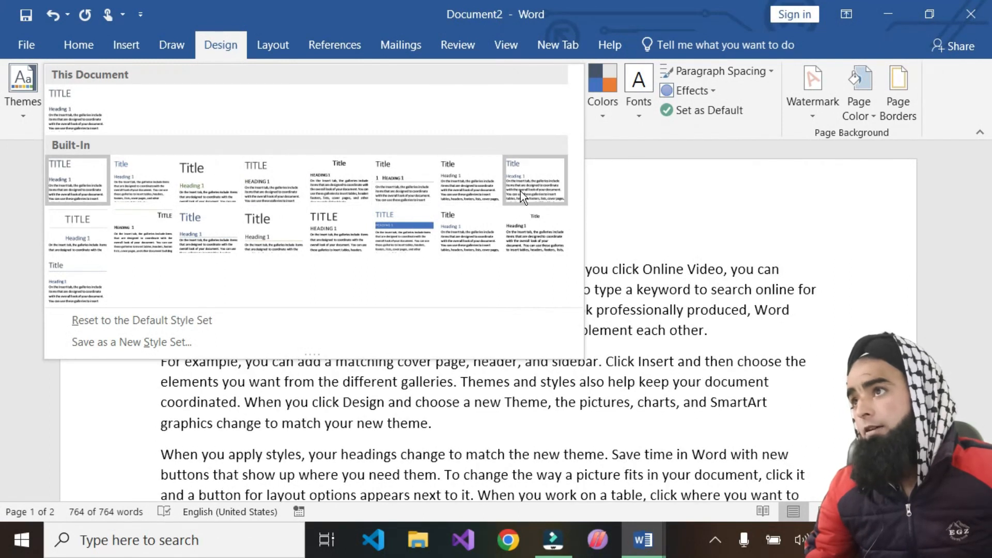
click(608, 114)
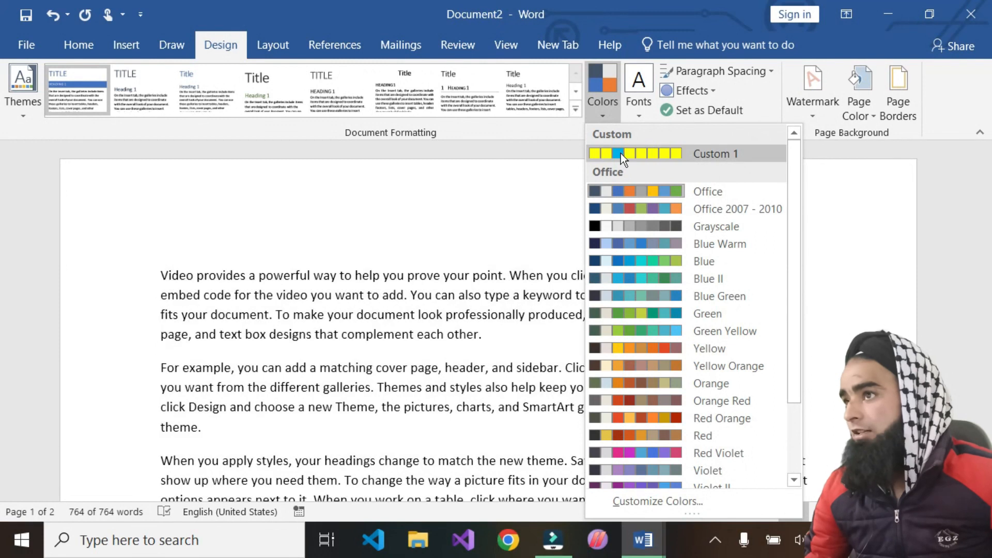
click(622, 455)
scroll(566, 448, down, 3)
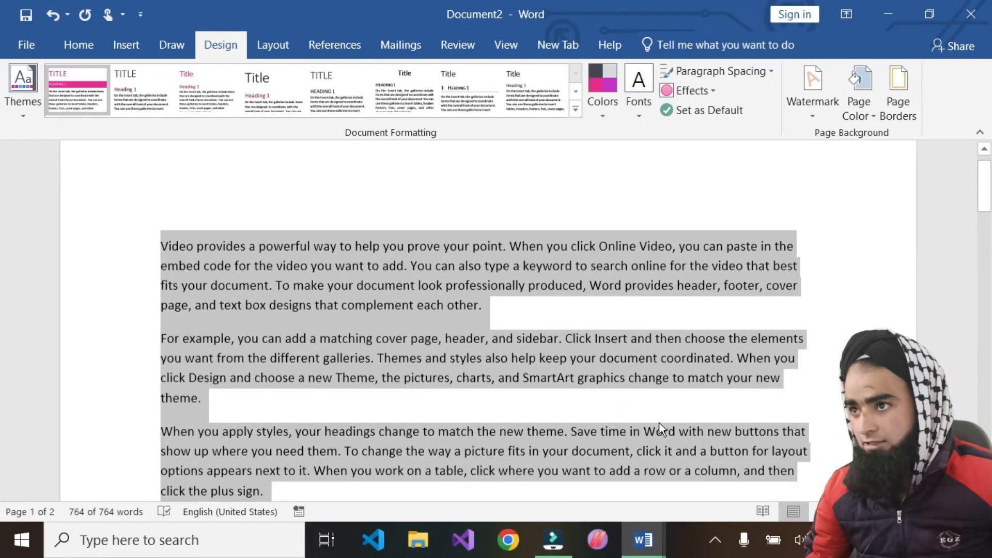
scroll(542, 367, up, 3)
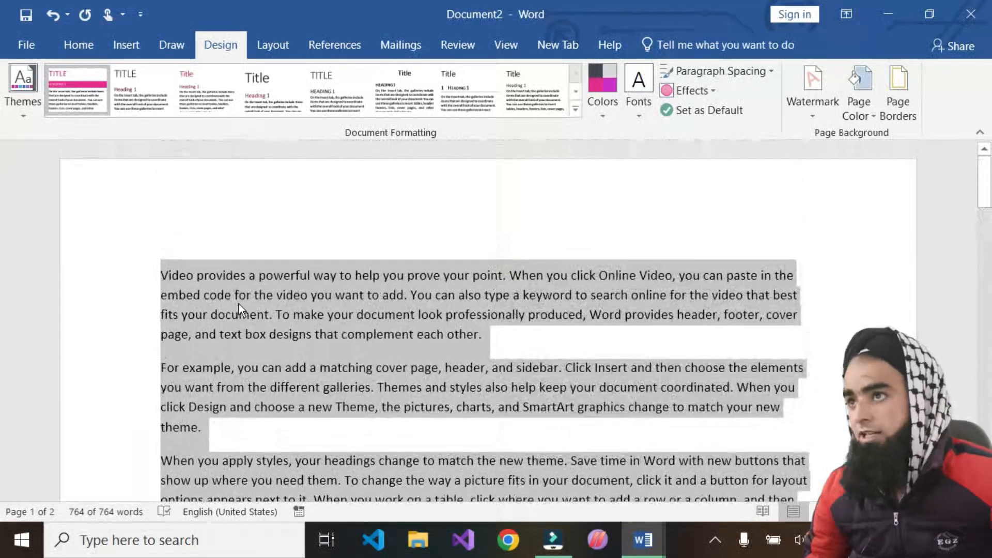
Step: Switch the document to the Basic (Elegant) style set and look at the theme color sets without choosing one
click(147, 78)
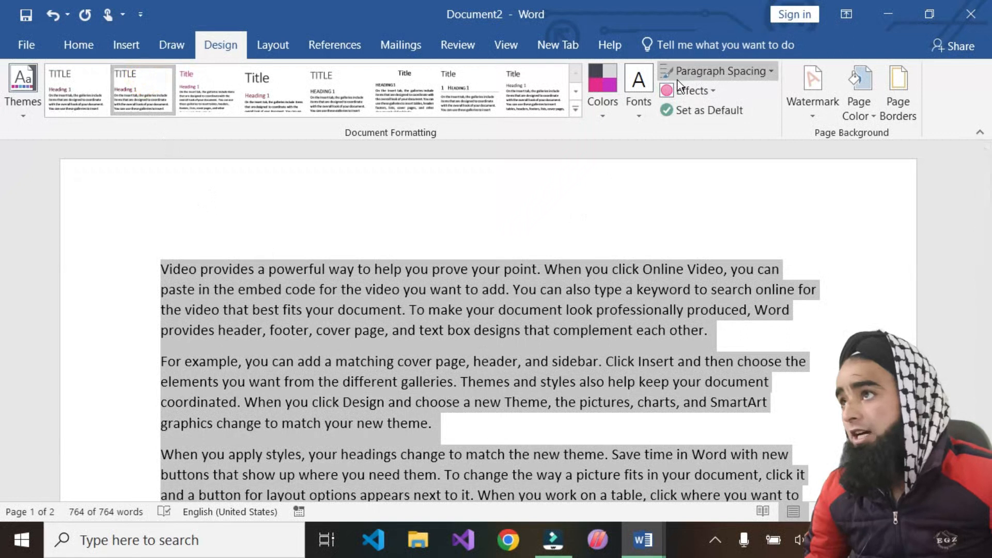
click(613, 117)
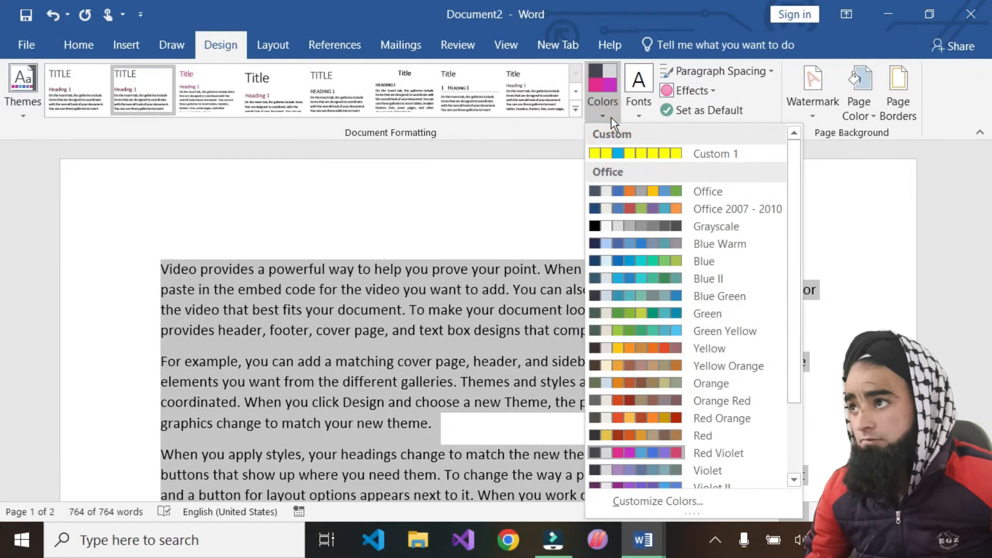
click(377, 232)
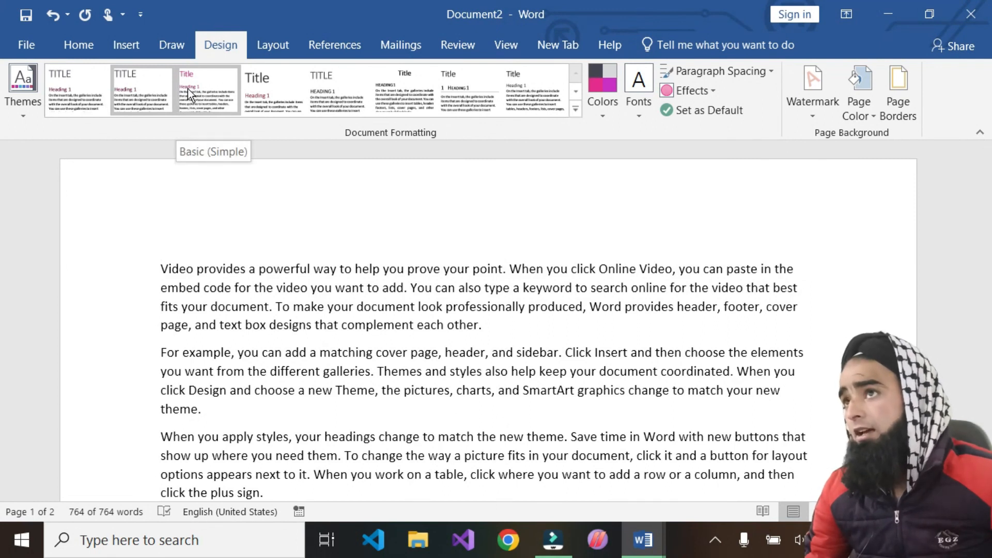
Step: Apply the Title style to the opening words "Video provides a powerful" and move the rest of the sentence to a new paragraph
key(ctrl+a)
click(159, 264)
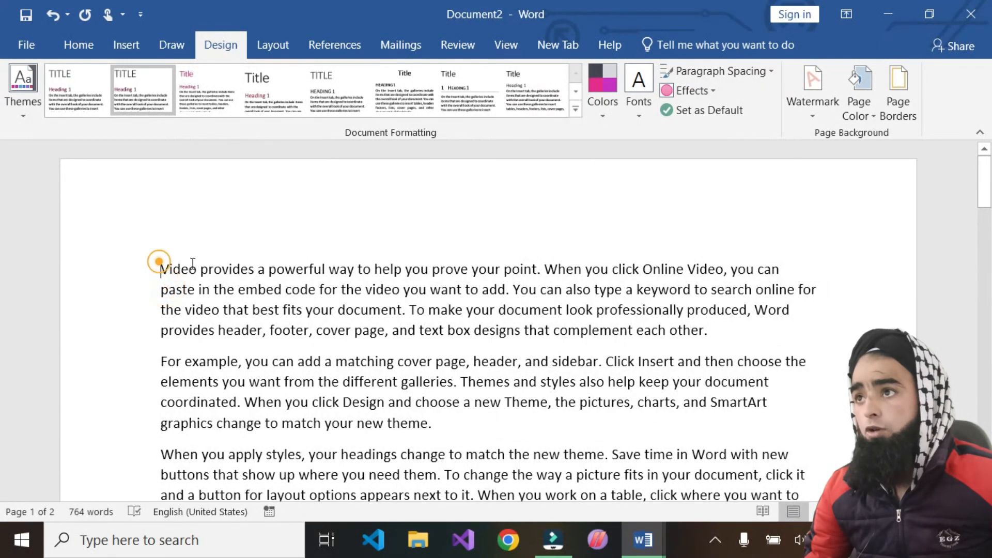
drag(192, 263, 327, 269)
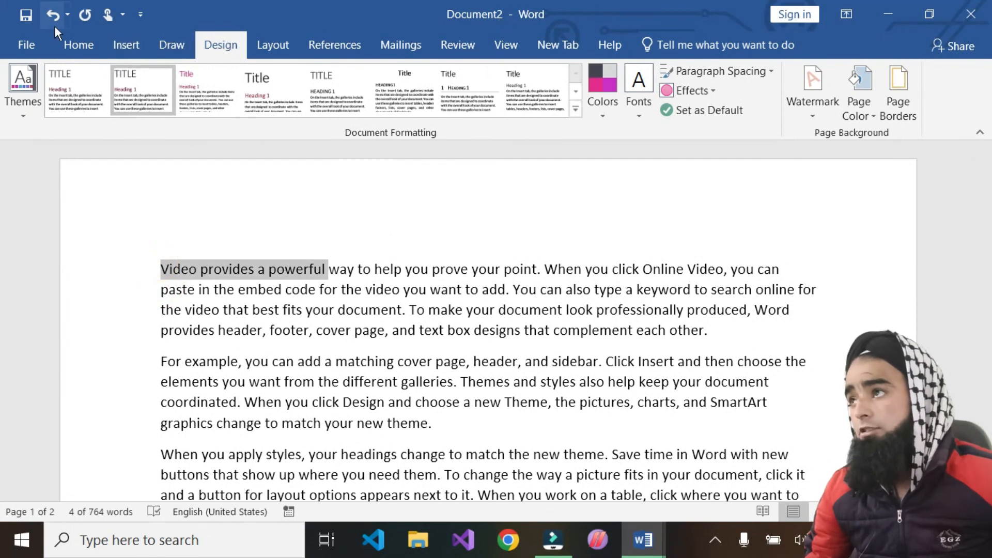
click(66, 37)
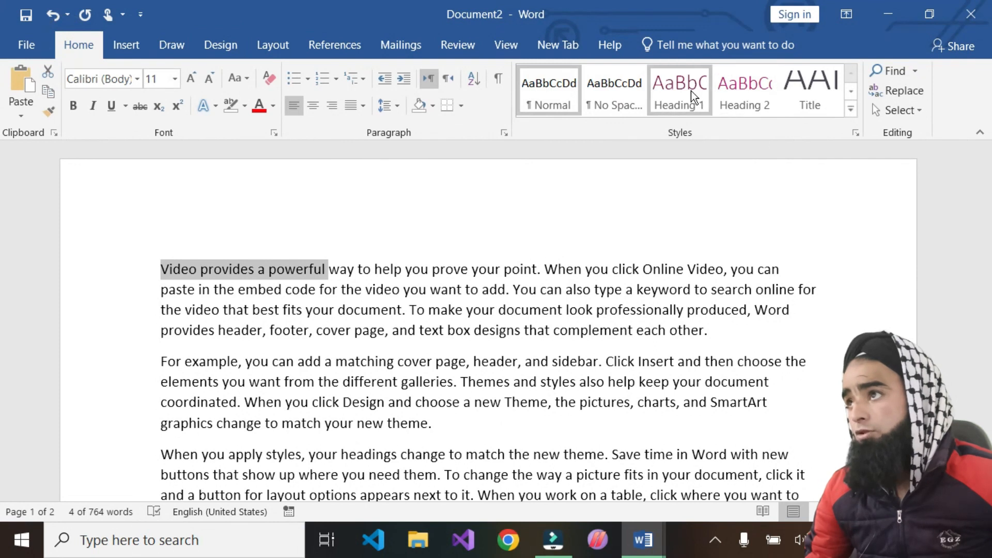
click(817, 97)
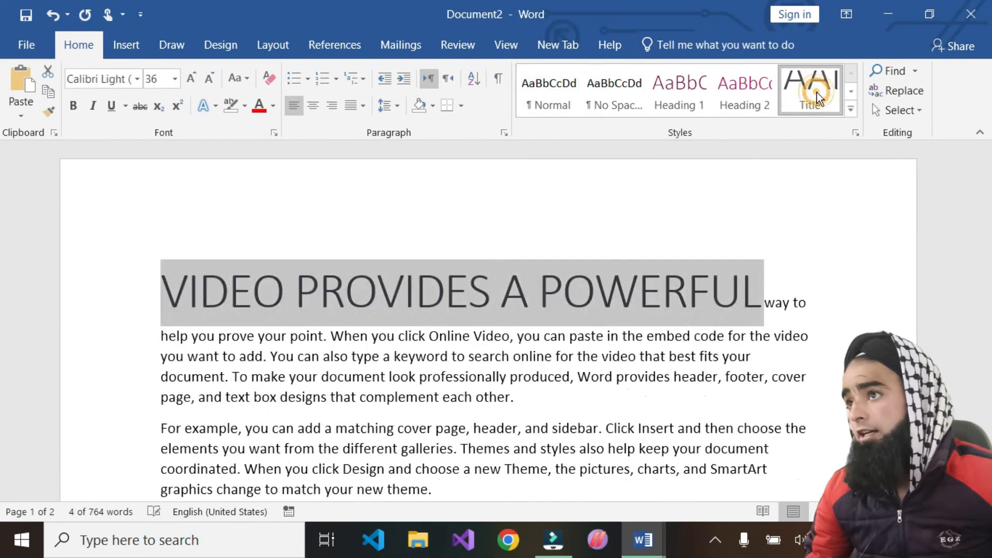
click(759, 297)
key(Return)
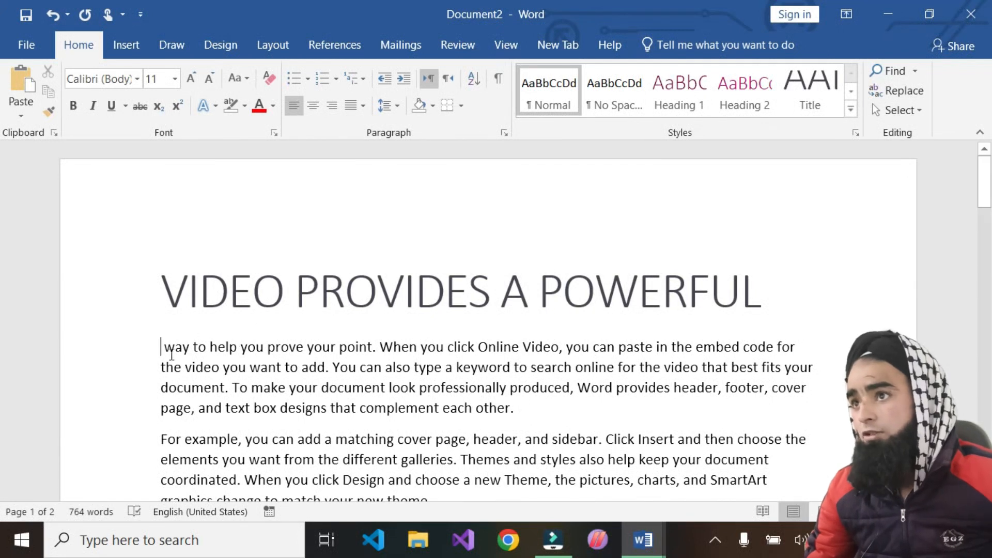
Step: Apply the Heading 1 style to "way to help" and break the remaining text onto a new paragraph
drag(164, 347, 239, 347)
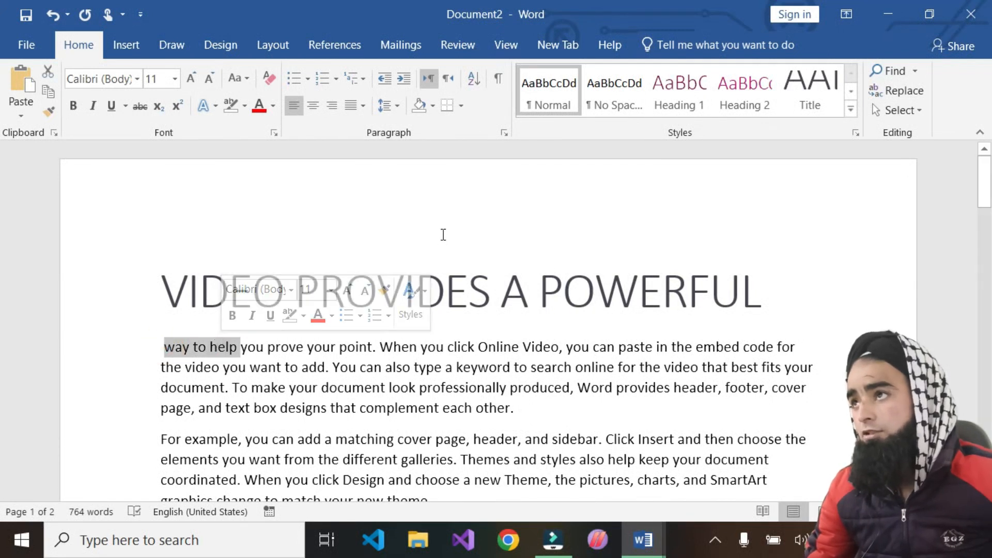
click(688, 94)
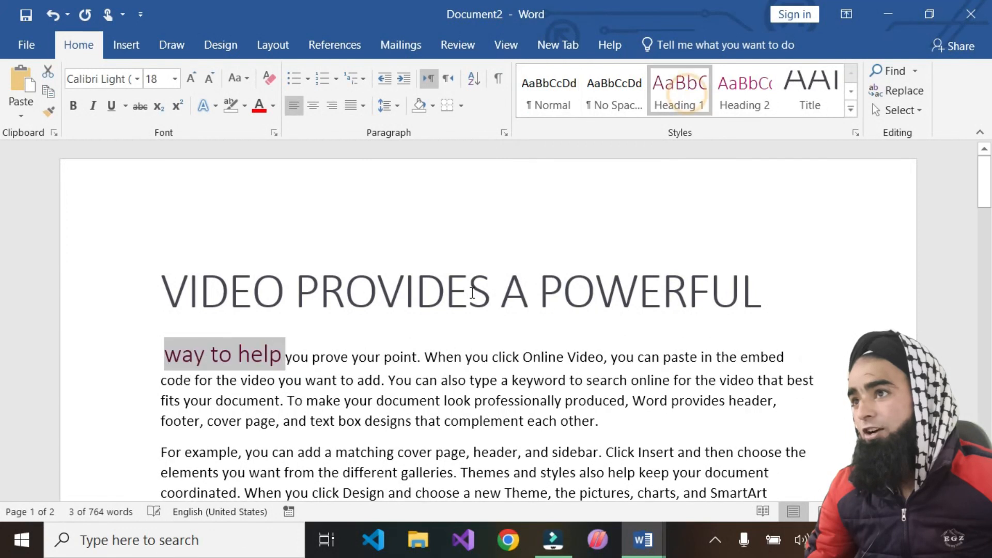
click(289, 359)
key(Return)
Step: Change the title's font color to the standard light blue
drag(168, 294, 760, 296)
click(273, 107)
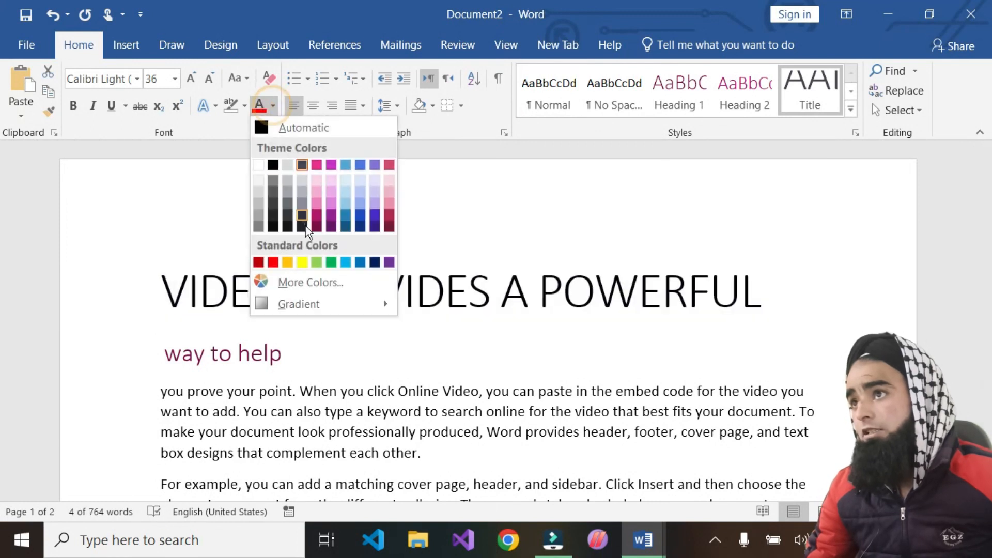
click(345, 262)
click(219, 356)
click(342, 472)
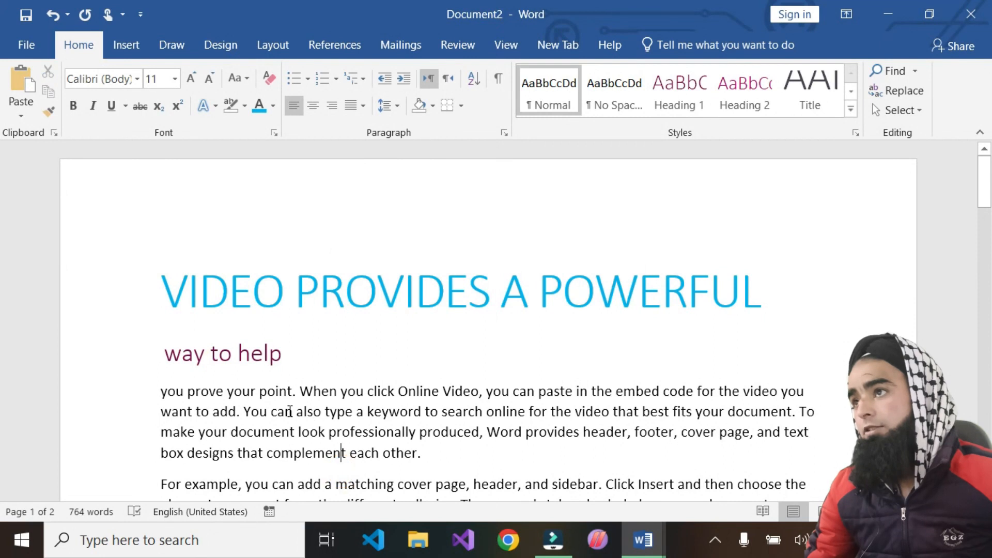
Step: Select the whole document and preview alternative theme color sets such as Green Yellow without applying one
key(ctrl+a)
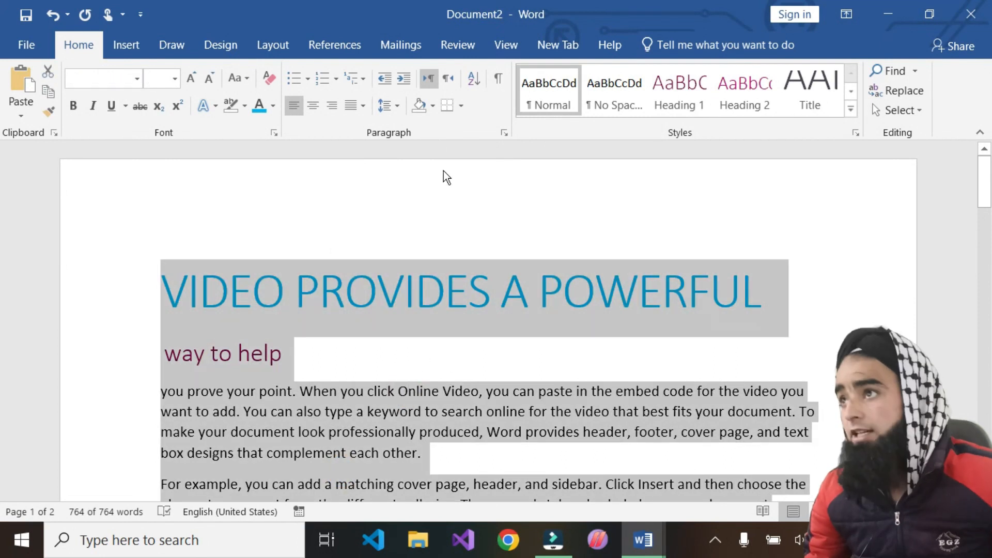
click(207, 45)
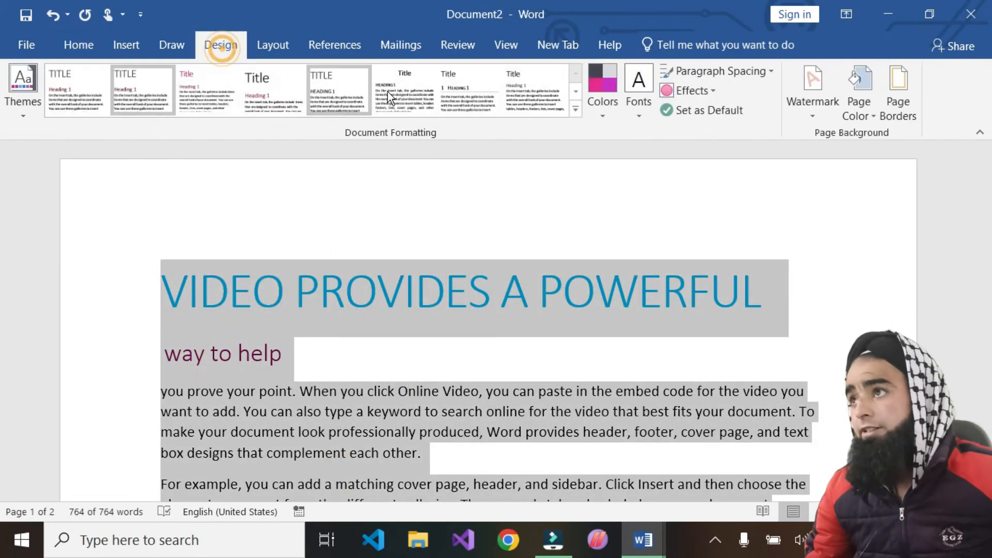
click(600, 106)
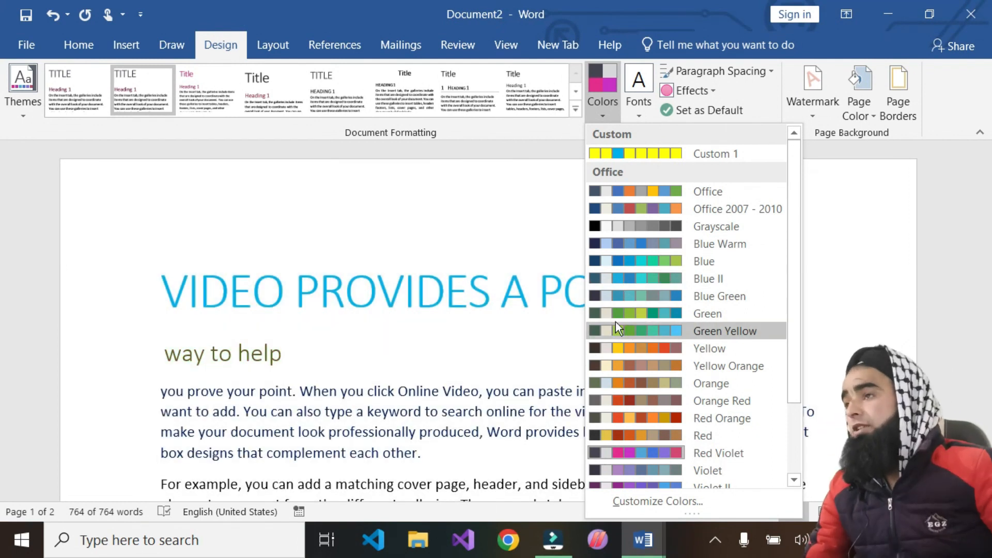
Step: Look through the full list of theme font sets, previewing pairs such as Candara and Gill Sans MT on the document
click(644, 108)
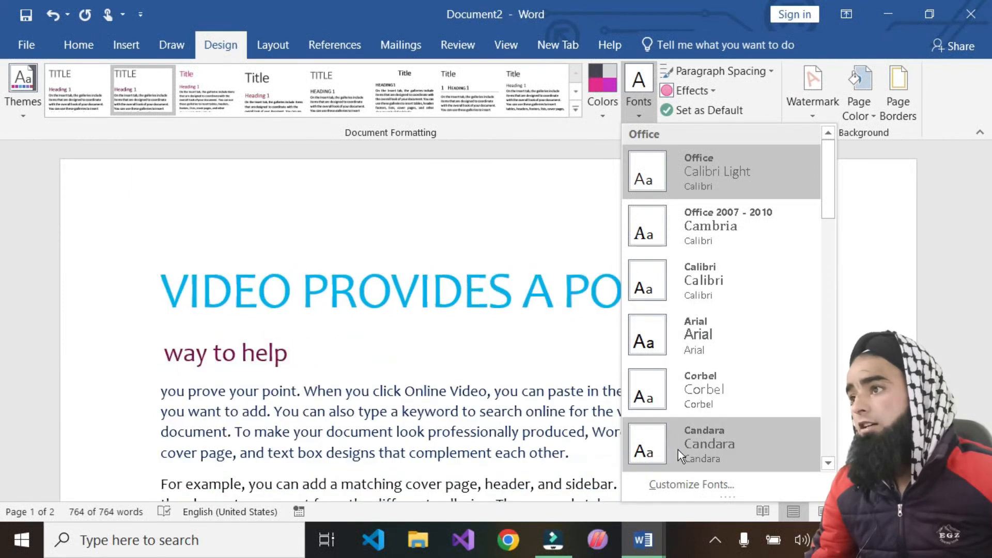
scroll(678, 449, down, 10)
scroll(682, 320, up, 3)
scroll(692, 331, down, 3)
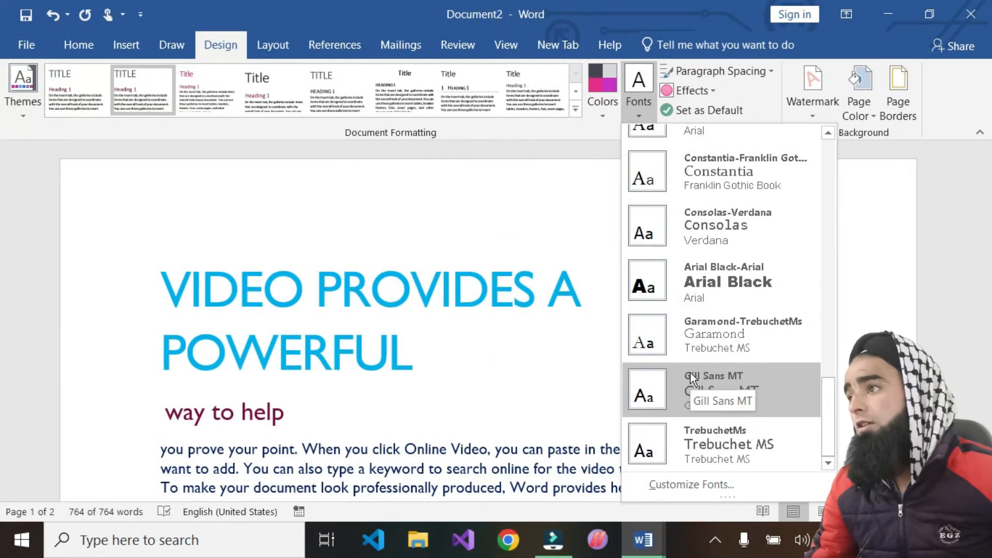
scroll(698, 392, up, 10)
scroll(744, 366, down, 10)
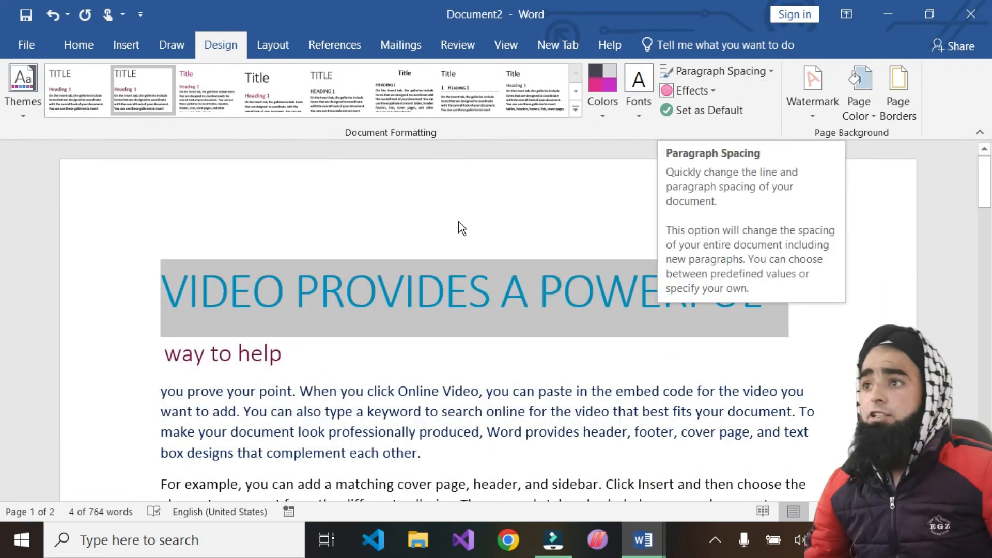
Step: Select the two paragraphs starting "For example" and "When you apply styles" and examine the line spacing options for them
scroll(461, 228, down, 5)
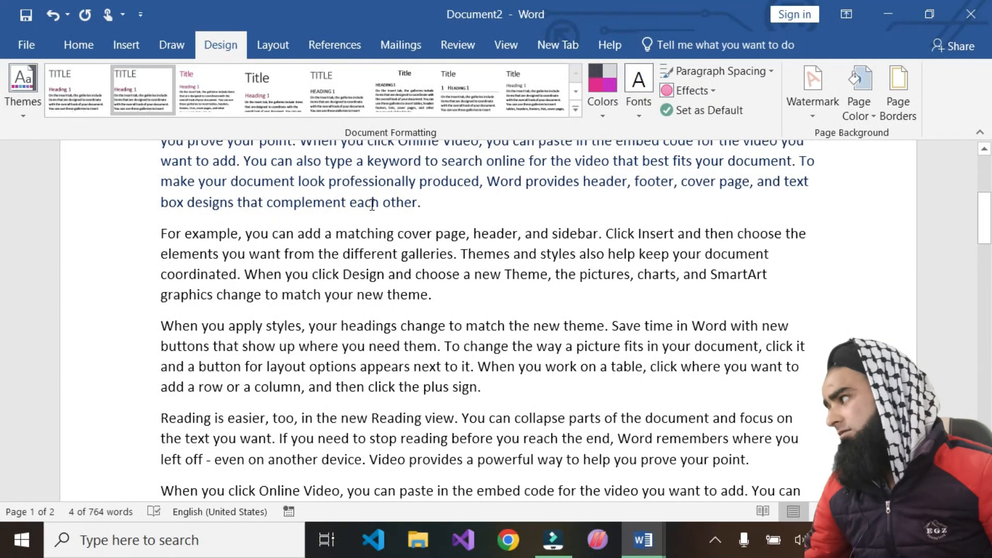
click(157, 234)
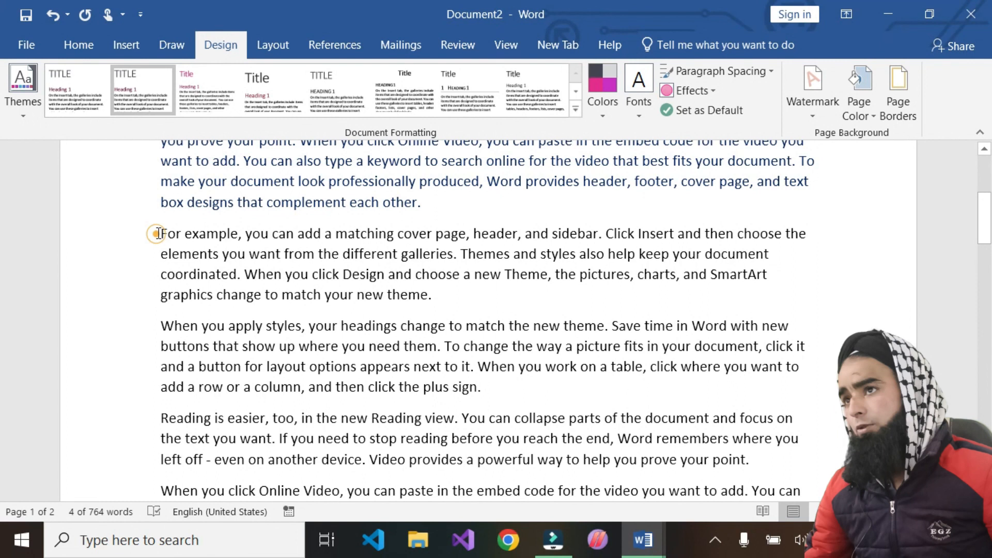
drag(157, 233, 488, 387)
click(94, 50)
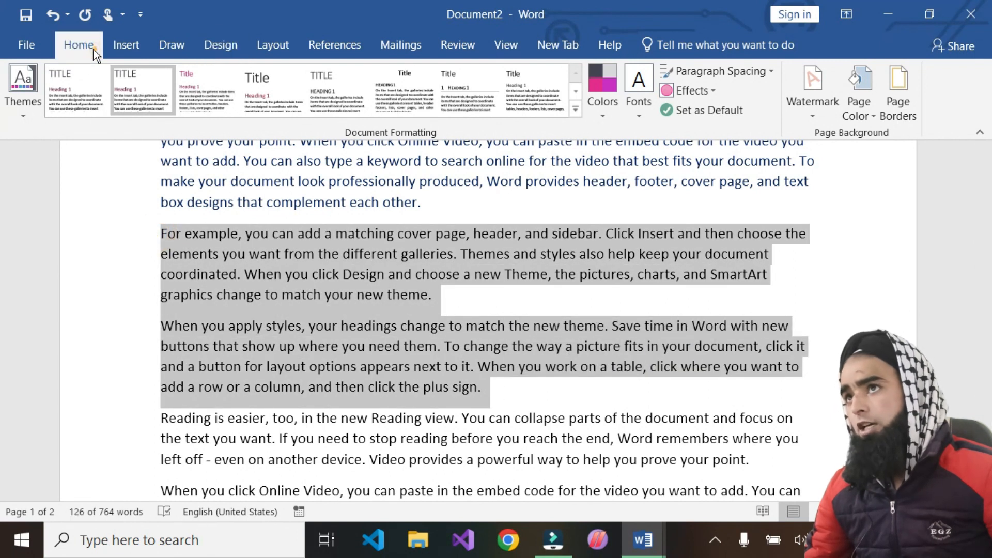
click(396, 112)
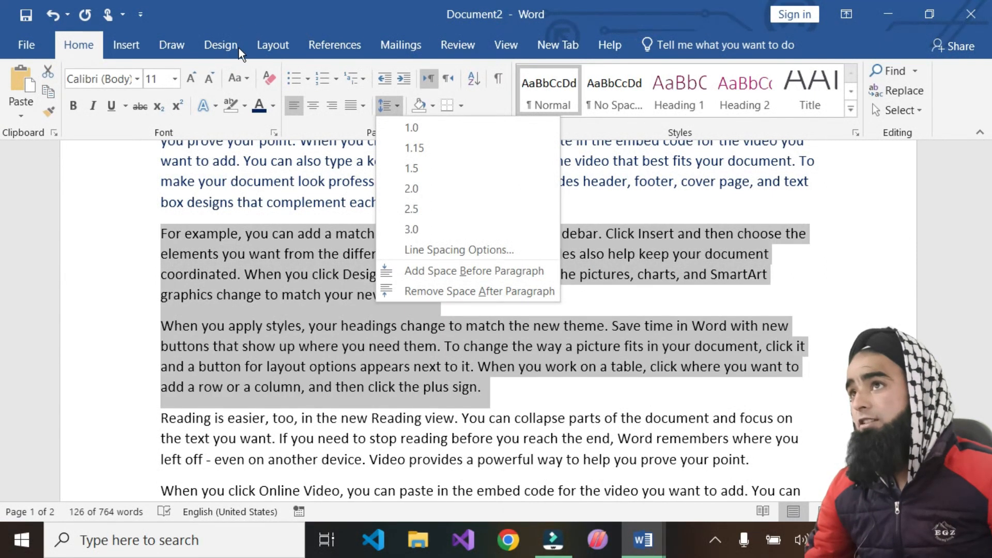
Step: Set the document's paragraph spacing to the built-in No Paragraph Space option and check the text throughout
click(235, 48)
click(739, 71)
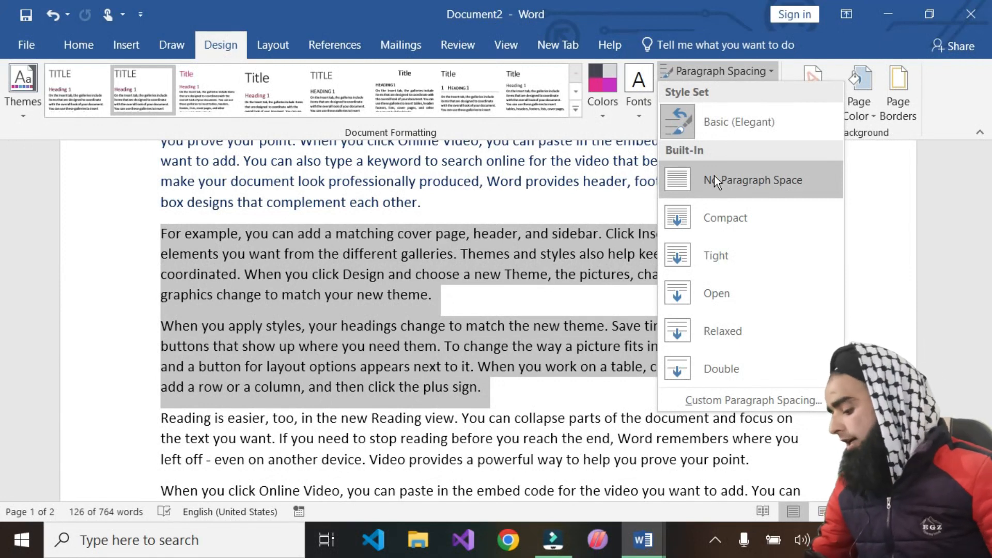
click(744, 189)
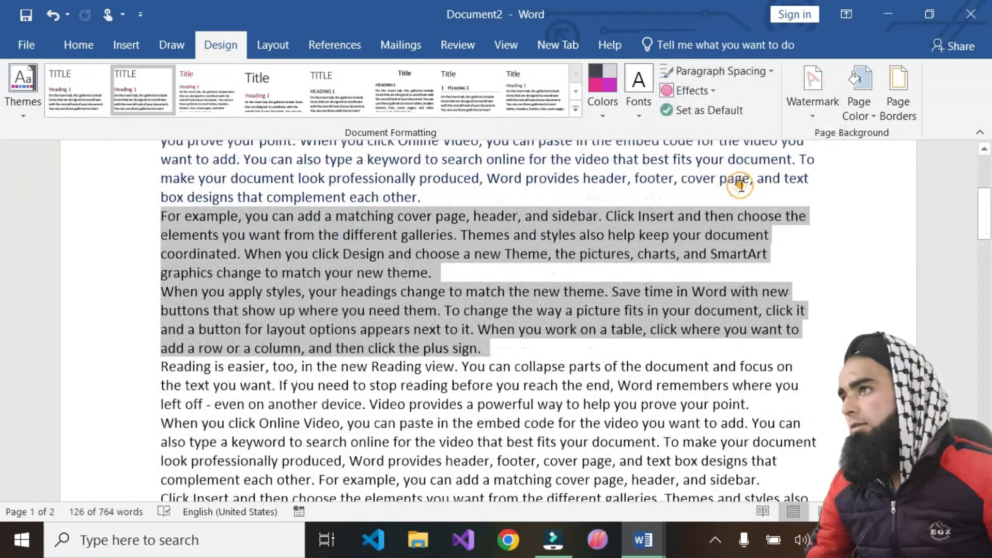
scroll(488, 331, down, 10)
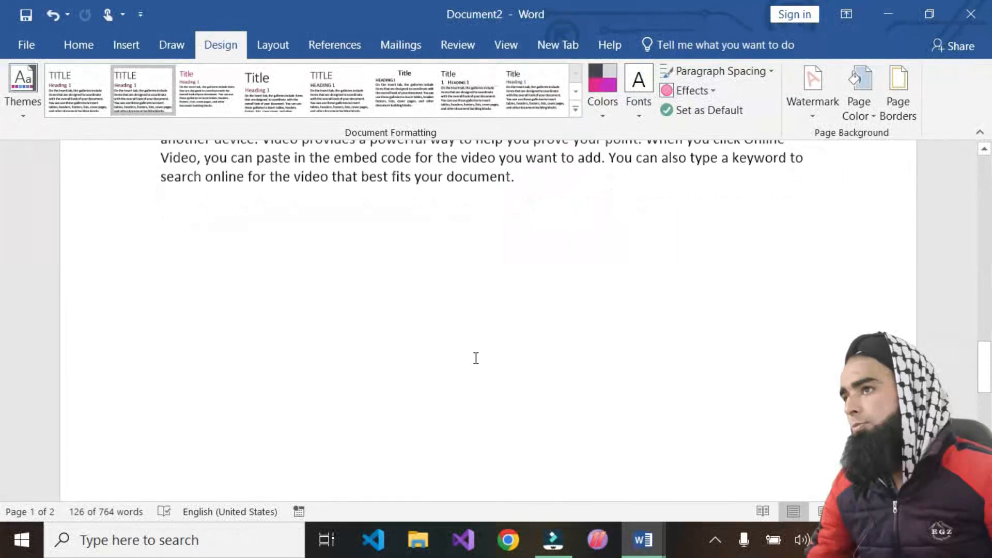
scroll(476, 358, up, 10)
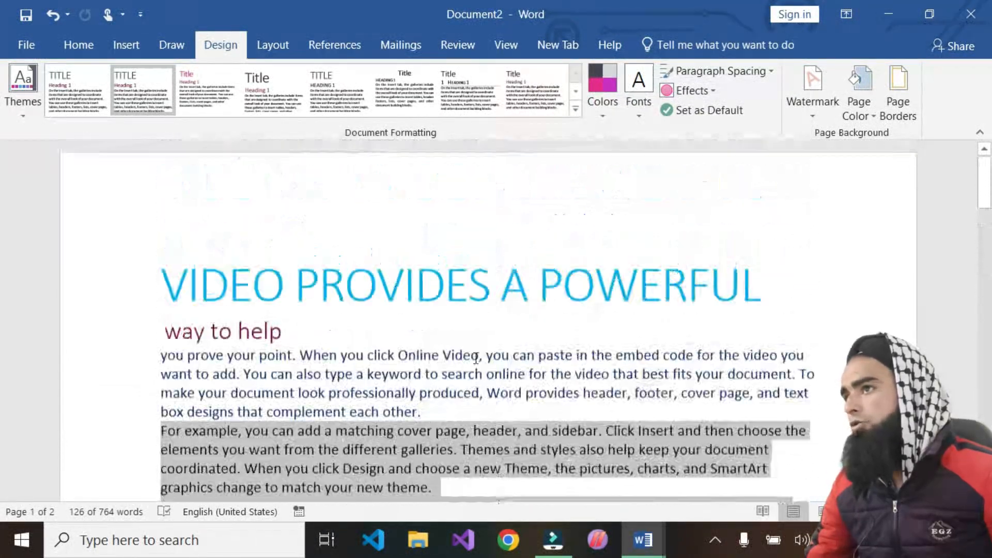
Step: Set the document's paragraph spacing to the built-in Double option and check the text through to the last page
scroll(463, 381, down, 3)
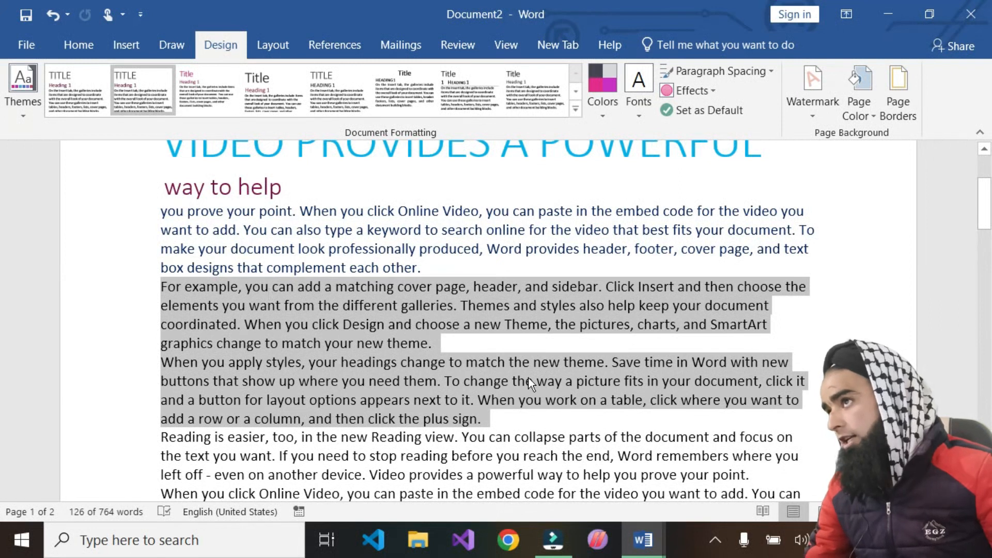
click(725, 72)
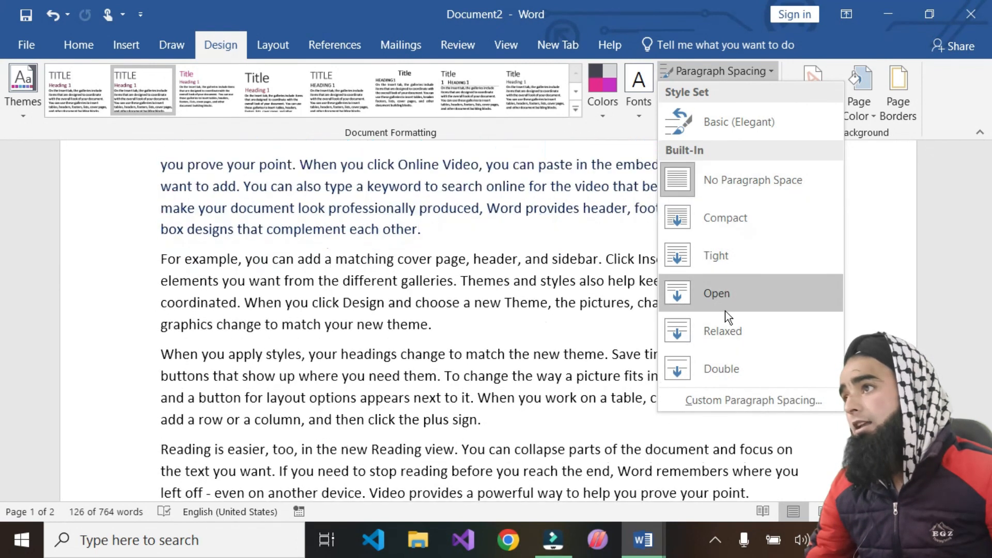
click(707, 358)
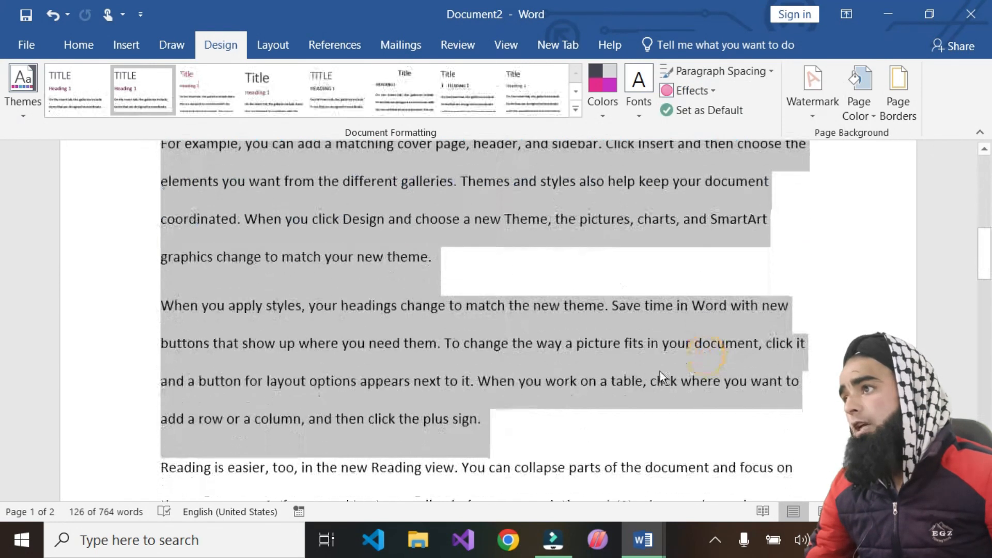
scroll(492, 340, down, 20)
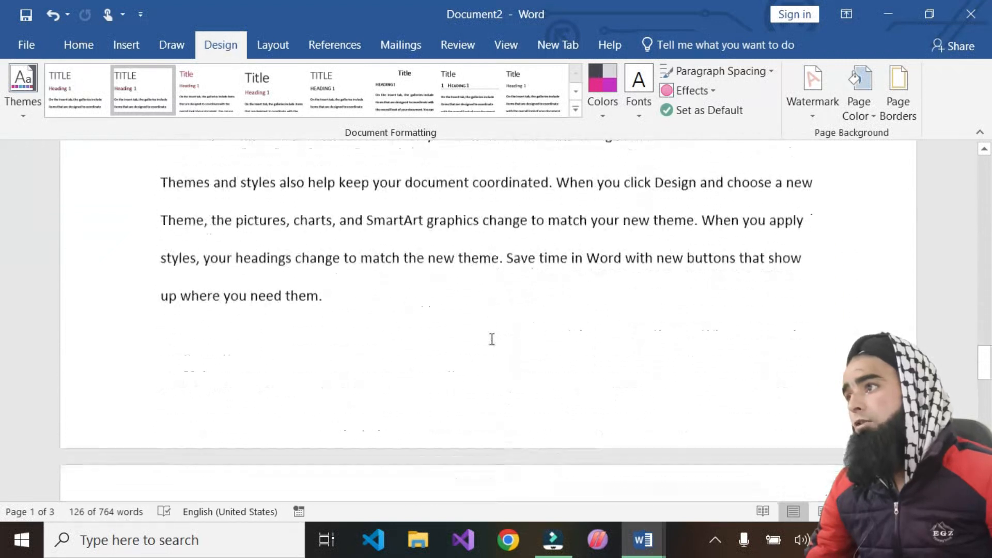
scroll(492, 340, down, 12)
scroll(487, 342, up, 4)
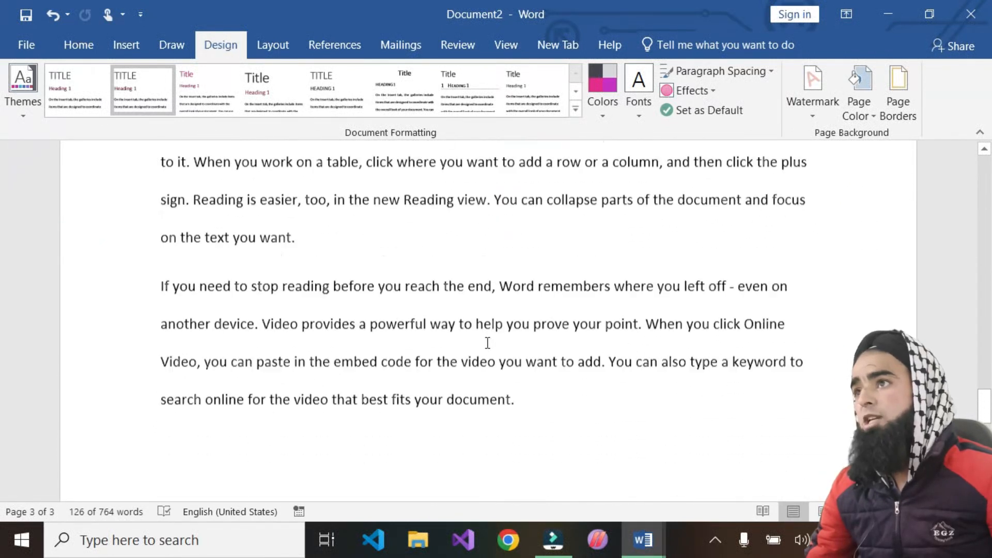
scroll(487, 343, up, 5)
Step: Change the document's paragraph spacing to the built-in Compact option and return to the beginning of the document
click(746, 71)
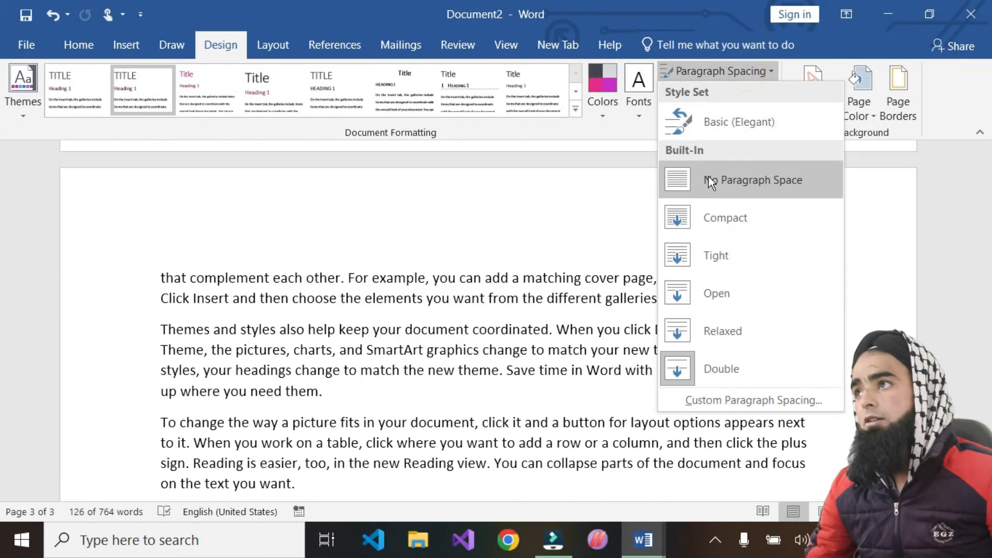
click(729, 193)
scroll(380, 285, up, 15)
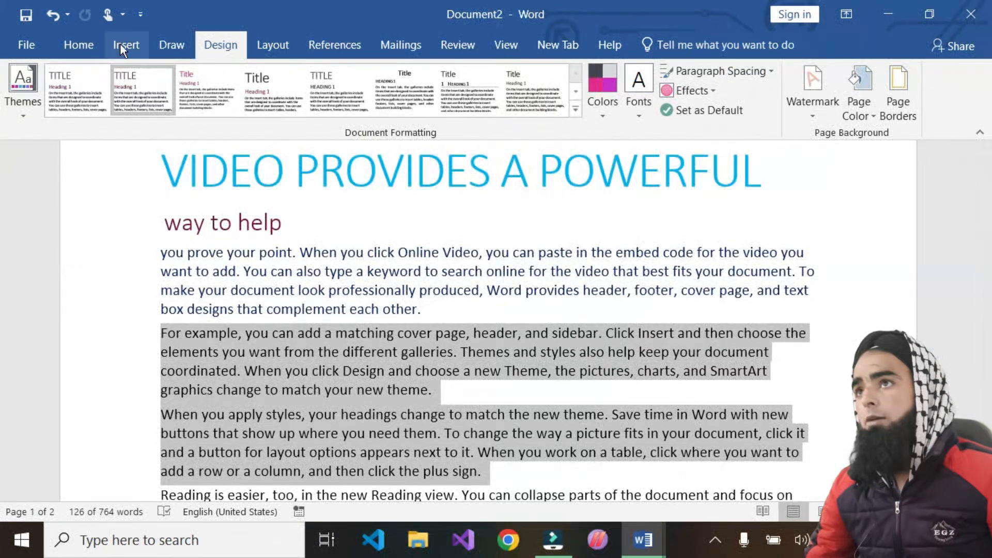
Step: Examine the line spacing choices for the selected paragraphs, including adding or removing space around them, without applying one
click(79, 44)
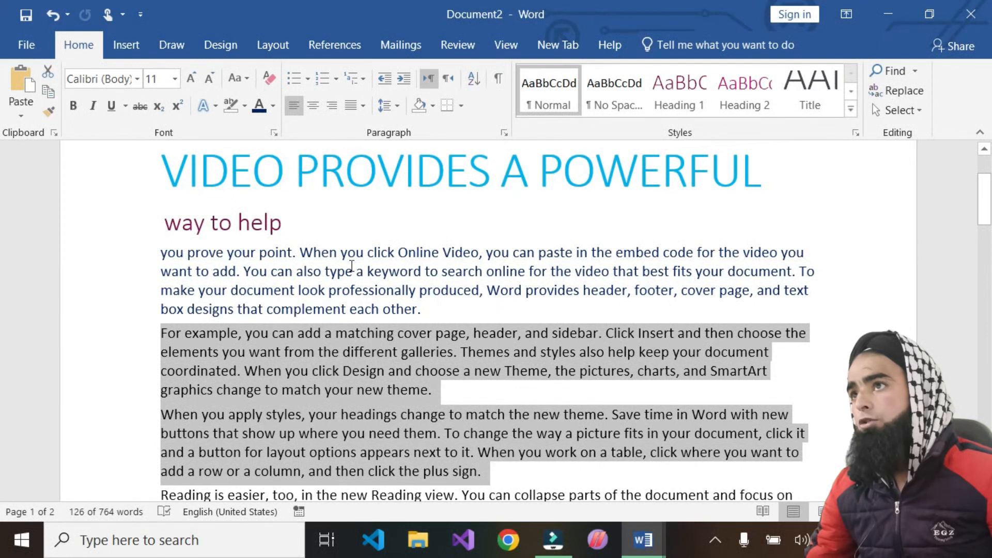
click(401, 106)
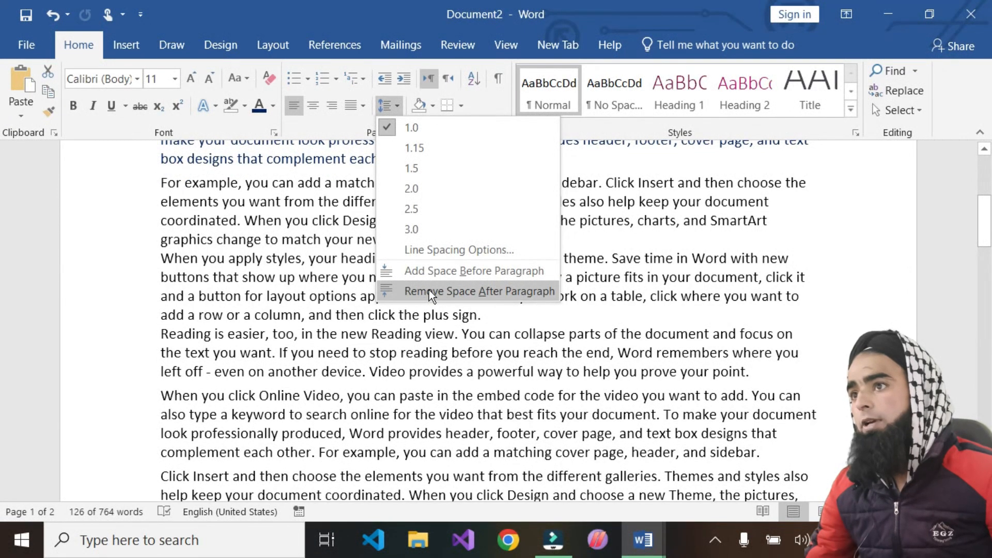
click(804, 284)
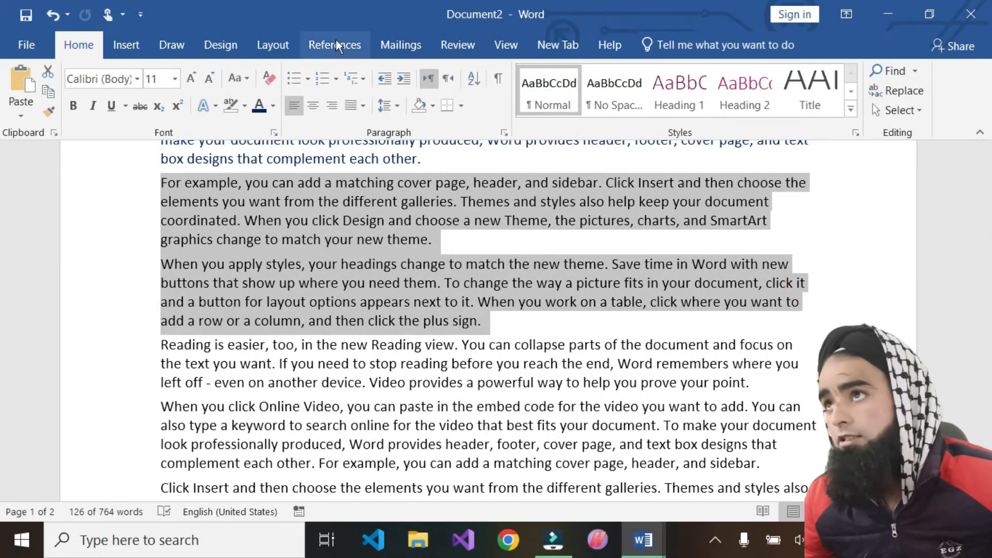
Step: Start a custom paragraph spacing for the document and set the space before paragraphs to 18 pt
click(220, 45)
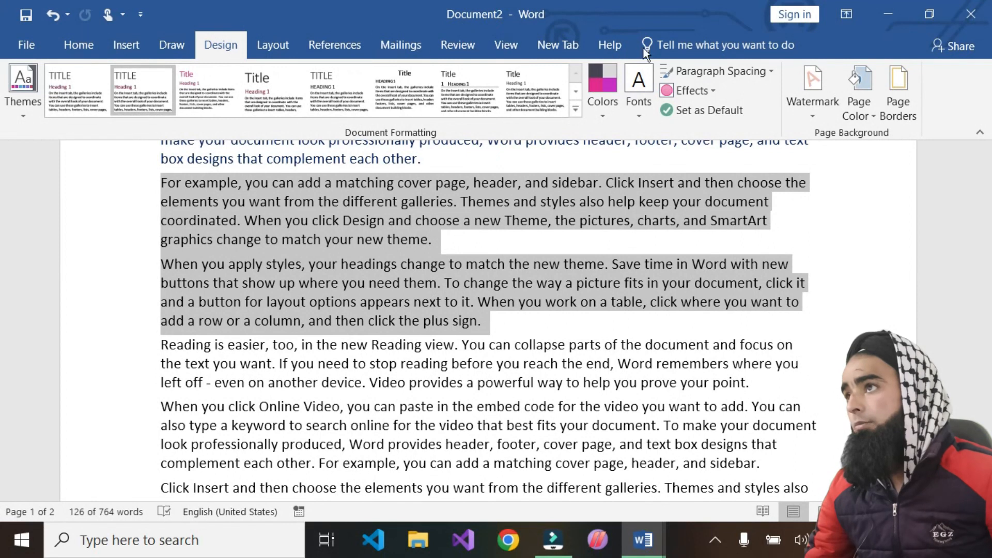
click(740, 71)
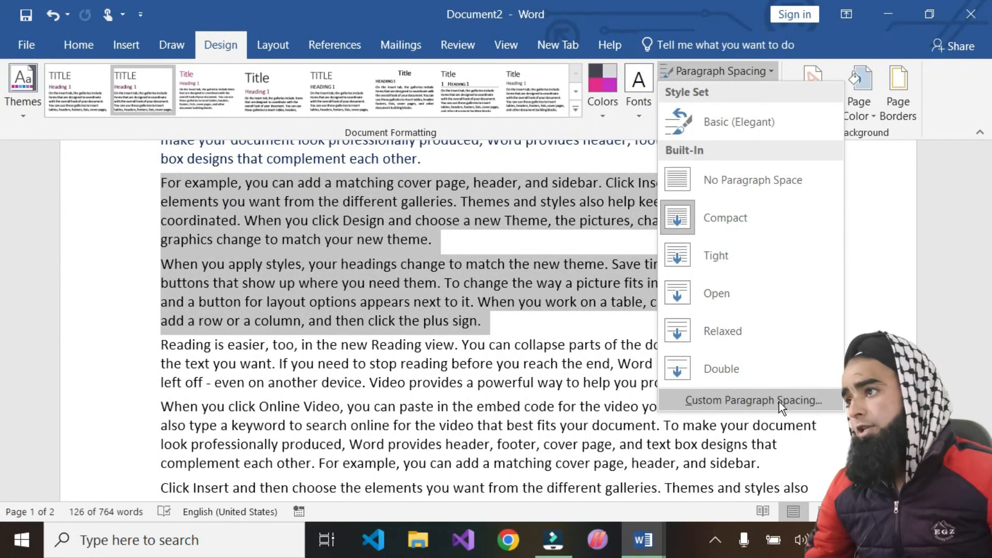
click(800, 400)
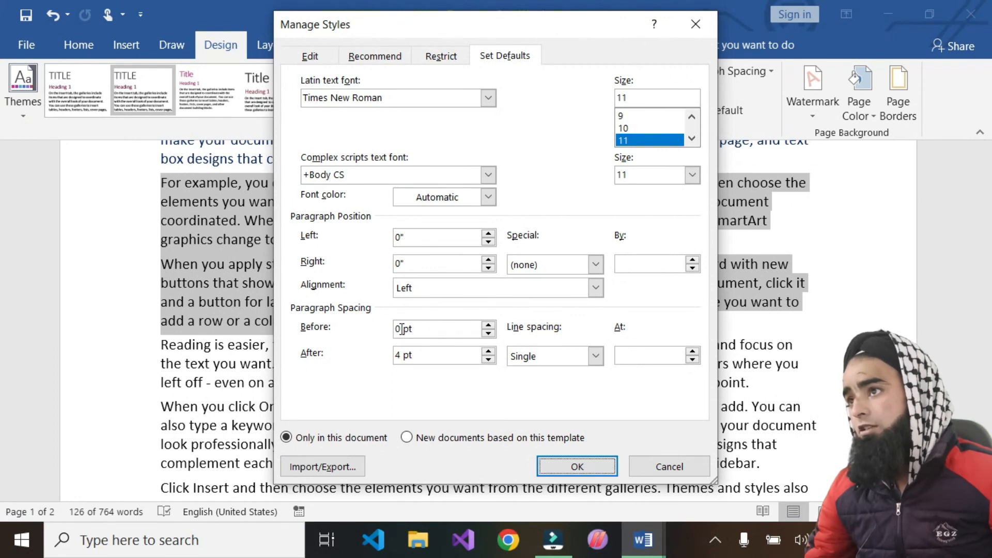
click(493, 328)
click(493, 329)
click(493, 329)
click(493, 328)
click(493, 331)
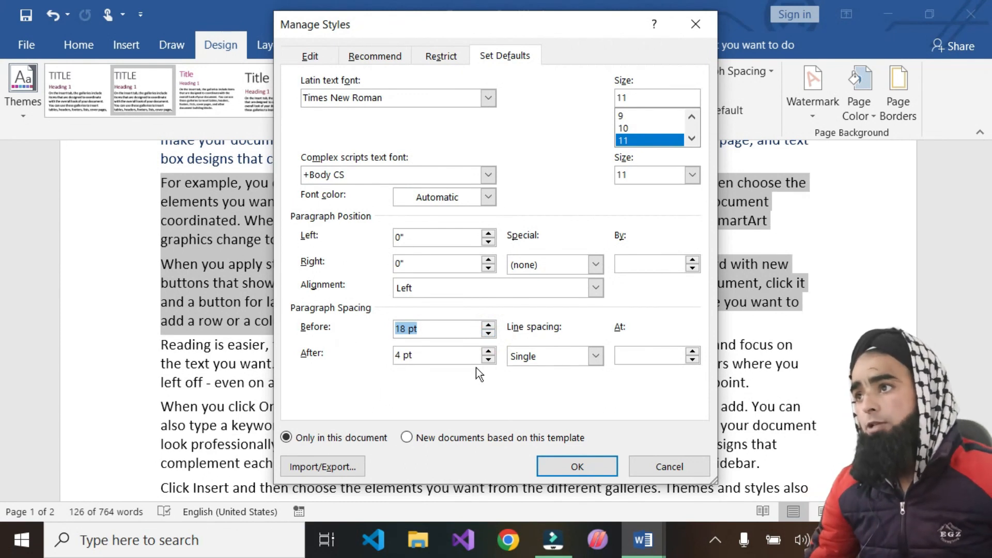
Step: Set the default space after paragraphs to 42 pt in the custom spacing settings
click(489, 352)
click(489, 351)
click(489, 351)
click(489, 351)
click(489, 351)
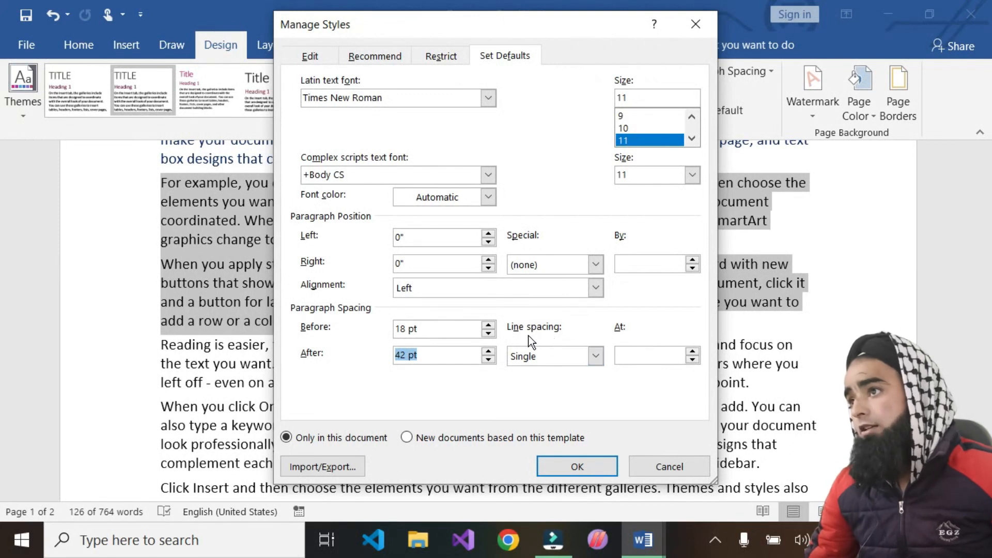
Step: Set the default line spacing to Multiple at 1.5 and apply the custom spacing to this document only
click(599, 356)
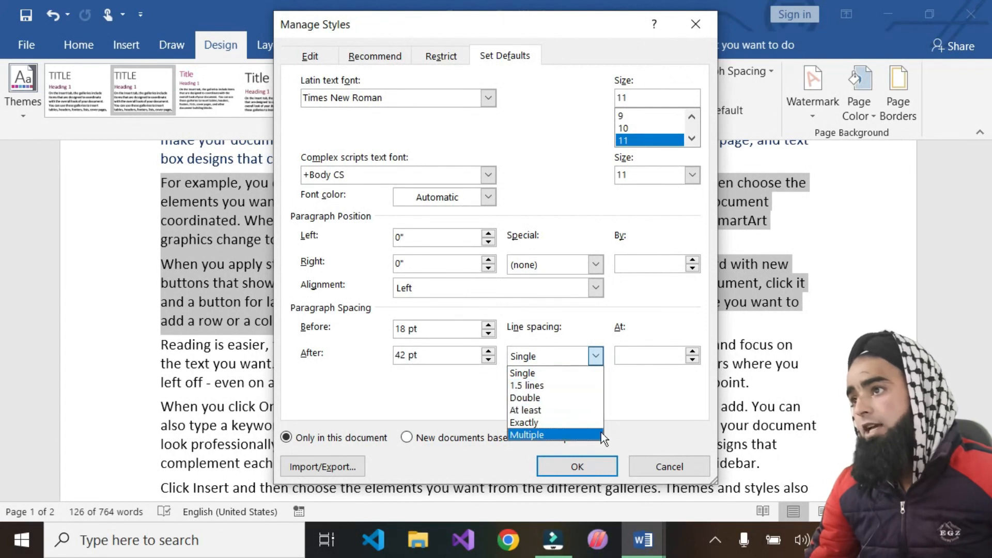
click(536, 385)
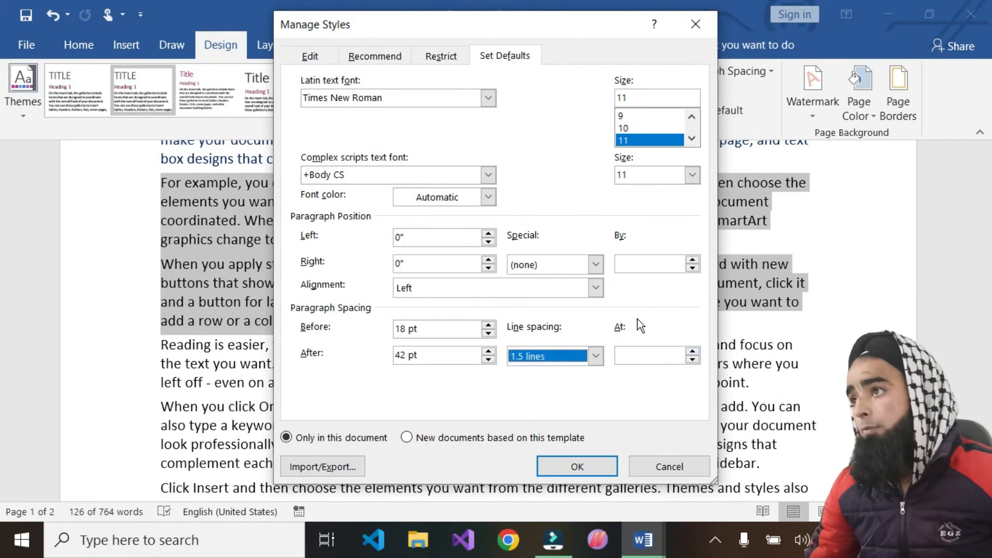
click(692, 351)
click(692, 352)
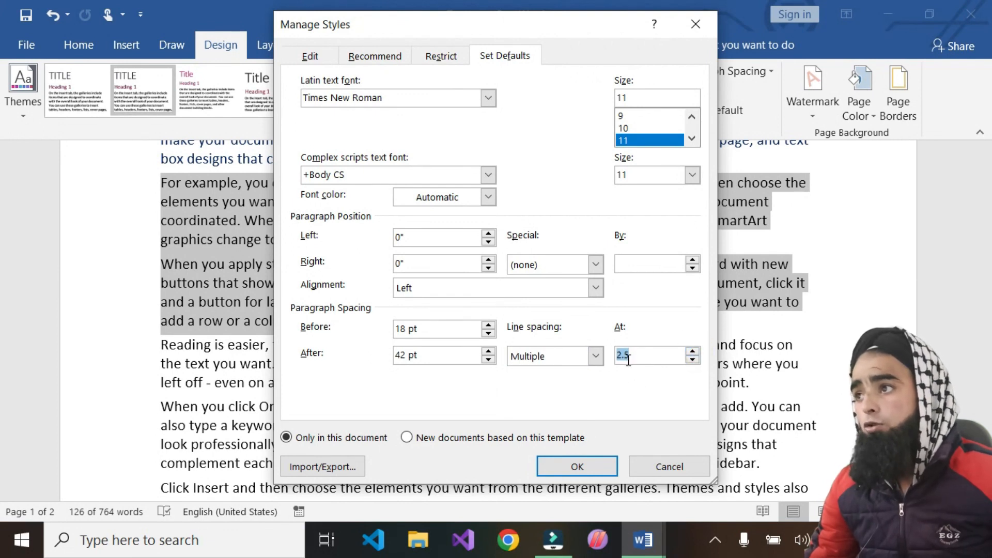
click(692, 358)
click(691, 359)
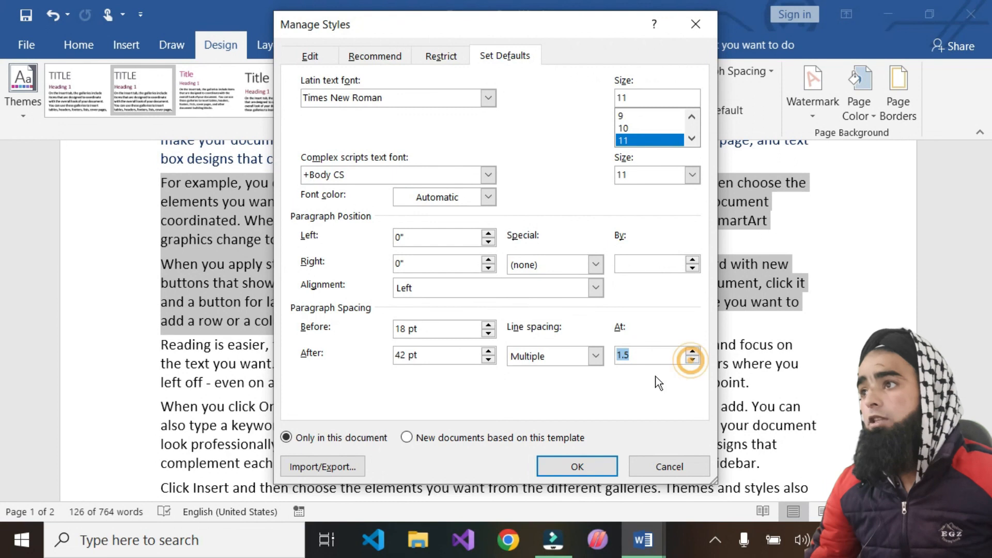
click(578, 467)
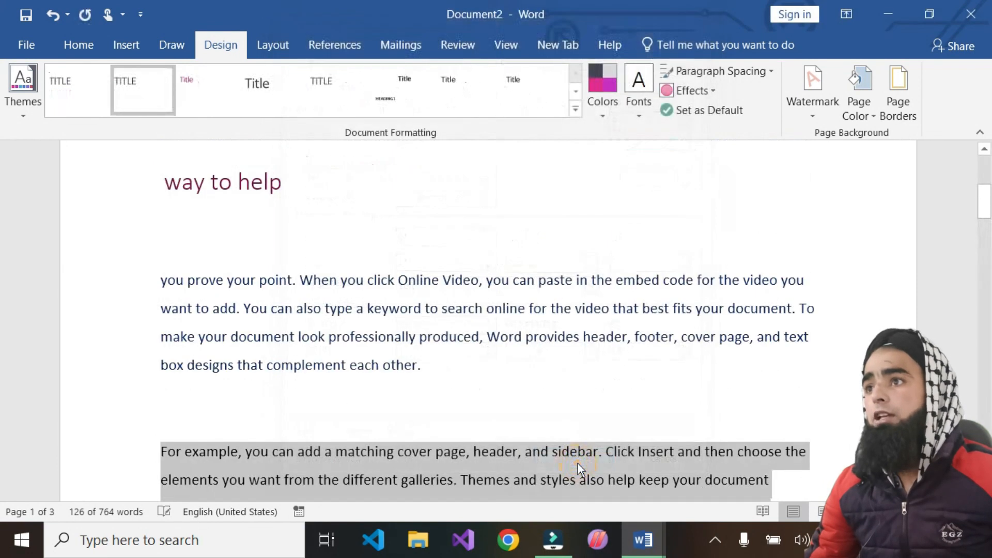
Step: Look through all pages of the document to examine how the custom paragraph and line spacing affects the text
scroll(578, 463, up, 5)
scroll(571, 465, down, 15)
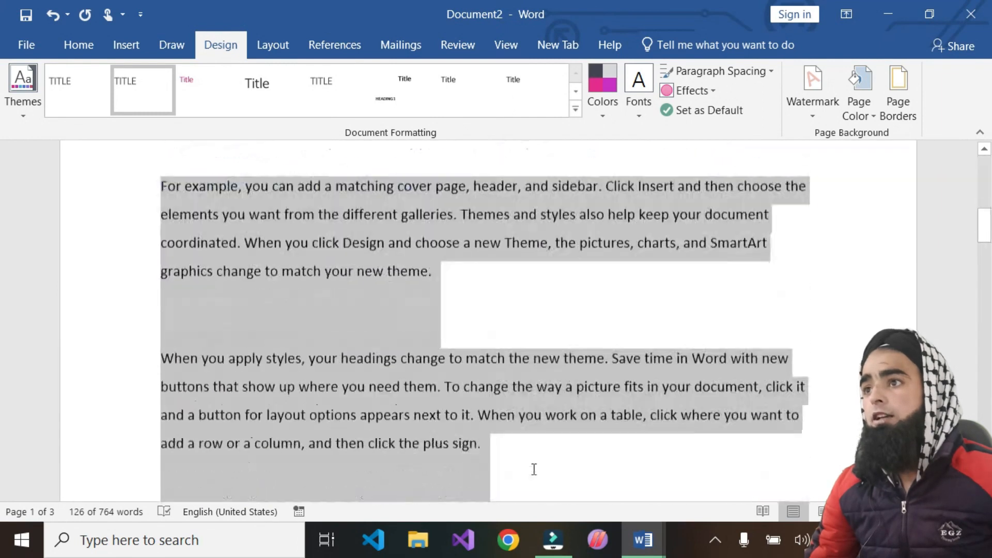
scroll(533, 465, down, 8)
scroll(273, 376, up, 1)
scroll(303, 371, down, 15)
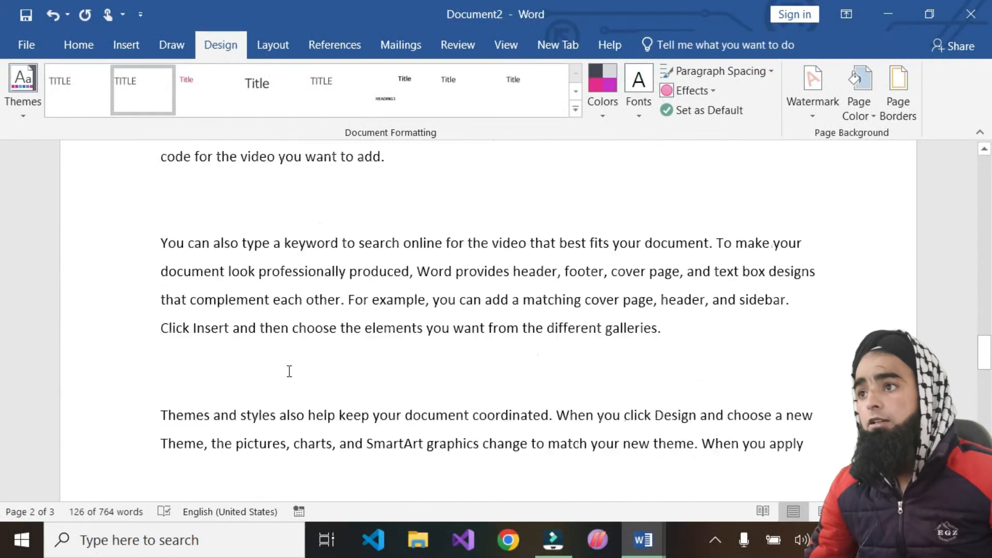
scroll(302, 371, up, 4)
scroll(504, 448, down, 2)
scroll(380, 405, up, 3)
scroll(381, 405, up, 10)
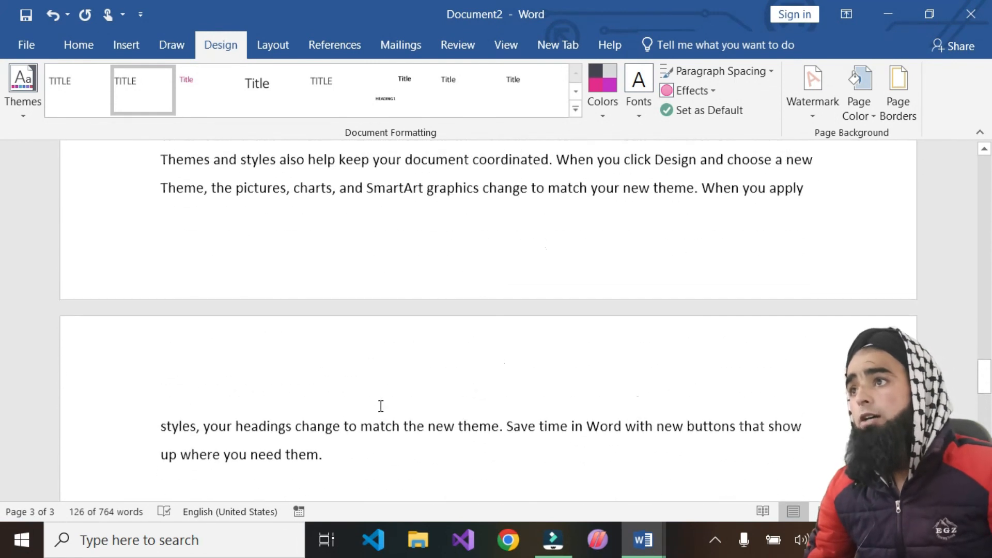
scroll(381, 405, up, 15)
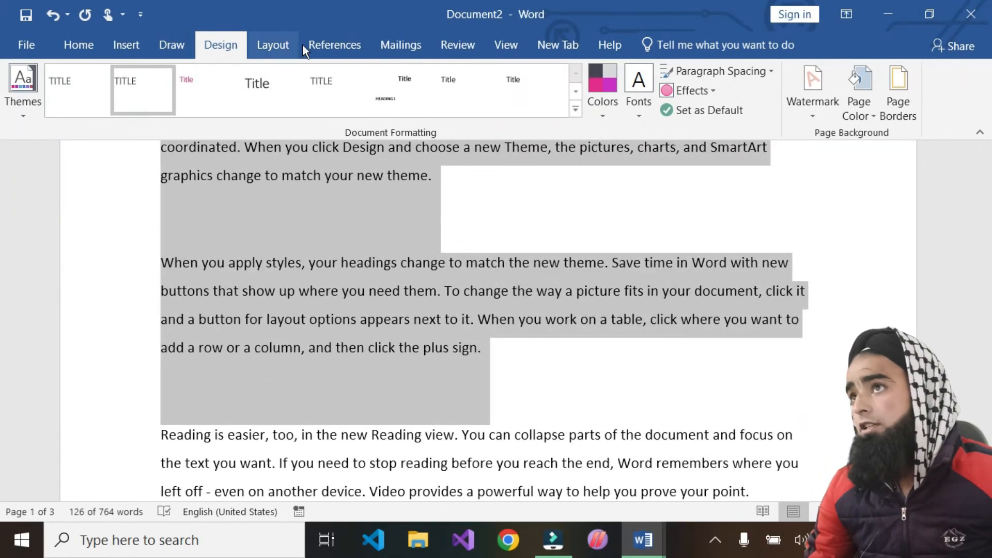
Step: Set the document's paragraph spacing back to the built-in No Paragraph Space option and deselect the text
click(226, 44)
click(723, 71)
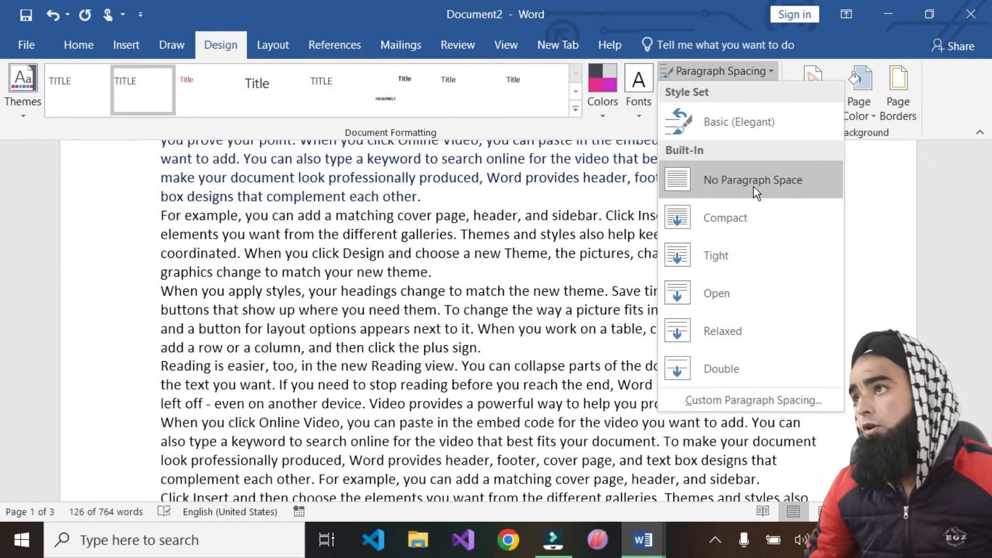
click(753, 188)
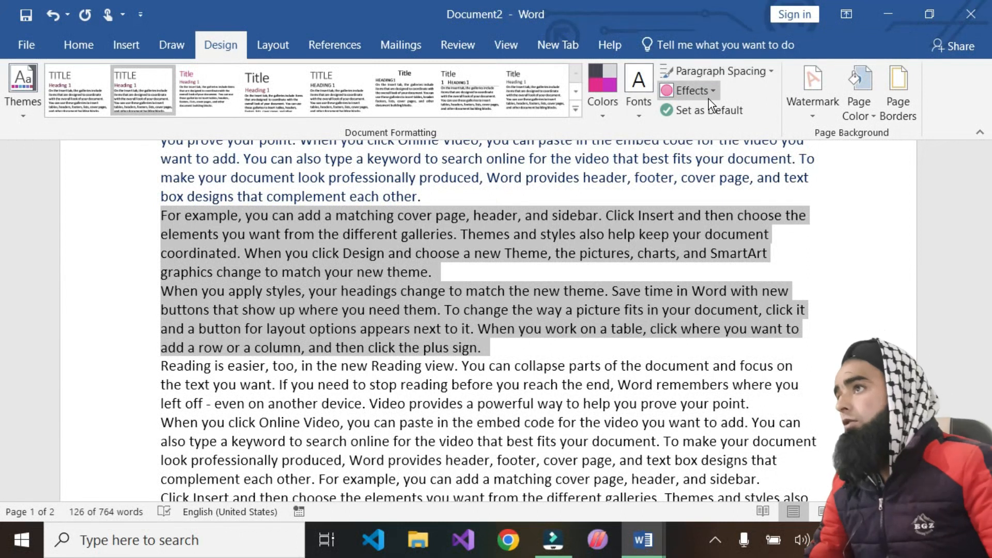
click(551, 384)
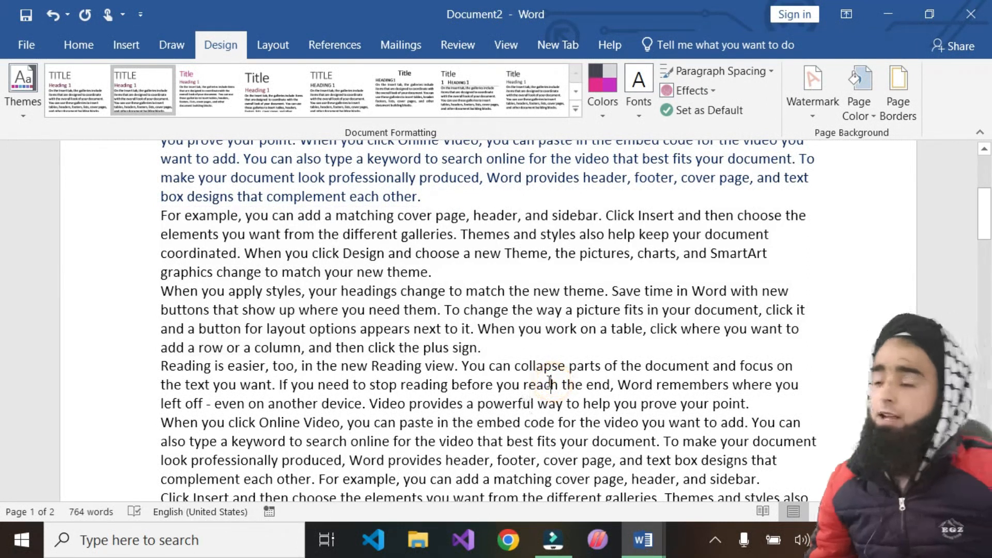
Step: Add the built-in CONFIDENTIAL 1 watermark to the document and check how it looks behind the text
click(810, 93)
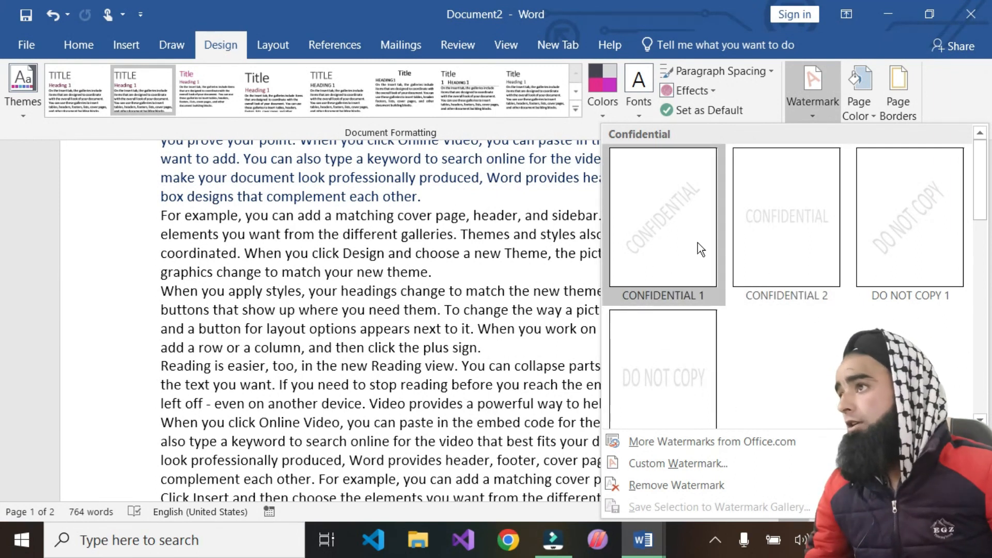
click(677, 238)
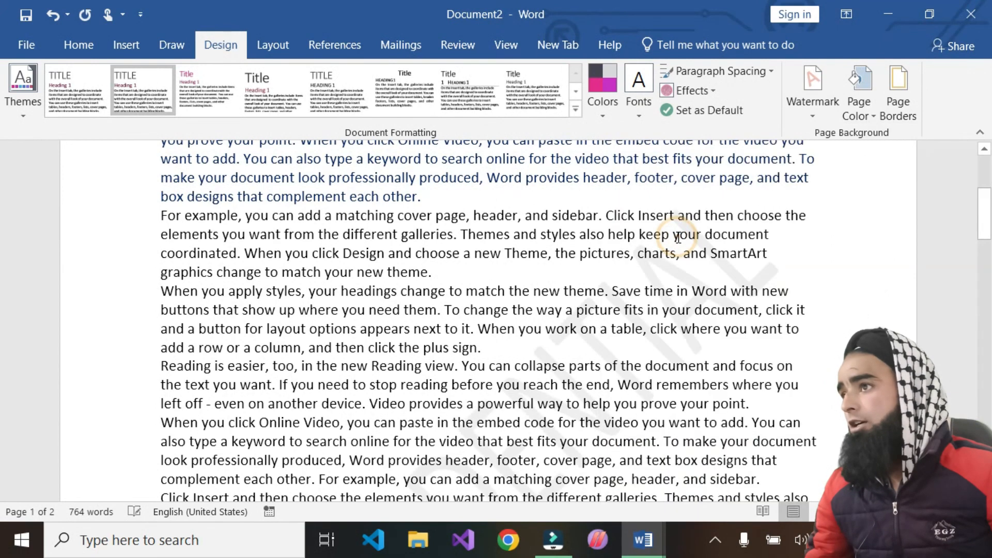
scroll(585, 343, down, 2)
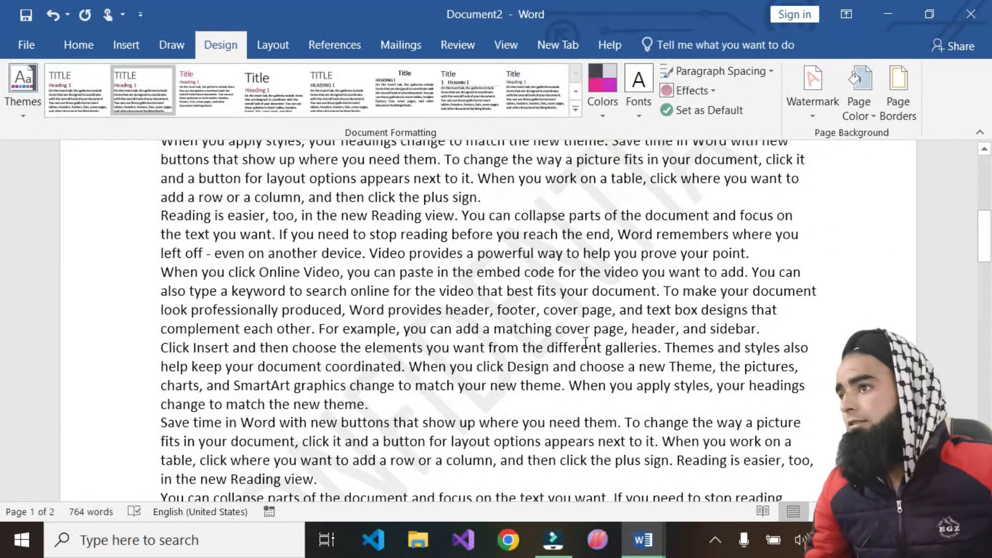
ctrl+scroll(585, 338, down, 5)
ctrl+scroll(453, 368, up, 5)
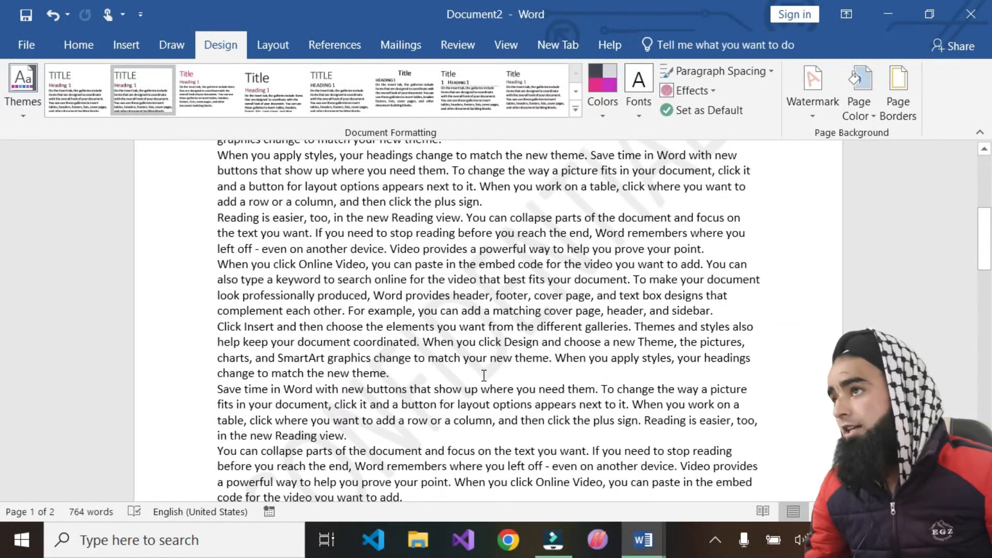
Step: Replace the watermark with the built-in CONFIDENTIAL 2 and finally with DO NOT COPY 1, checking it on the page
click(814, 109)
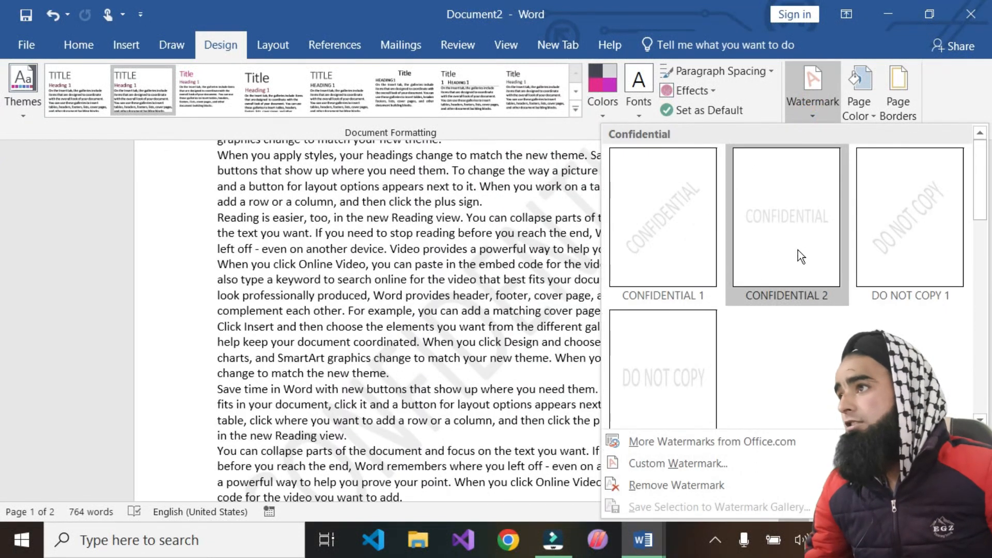
click(792, 243)
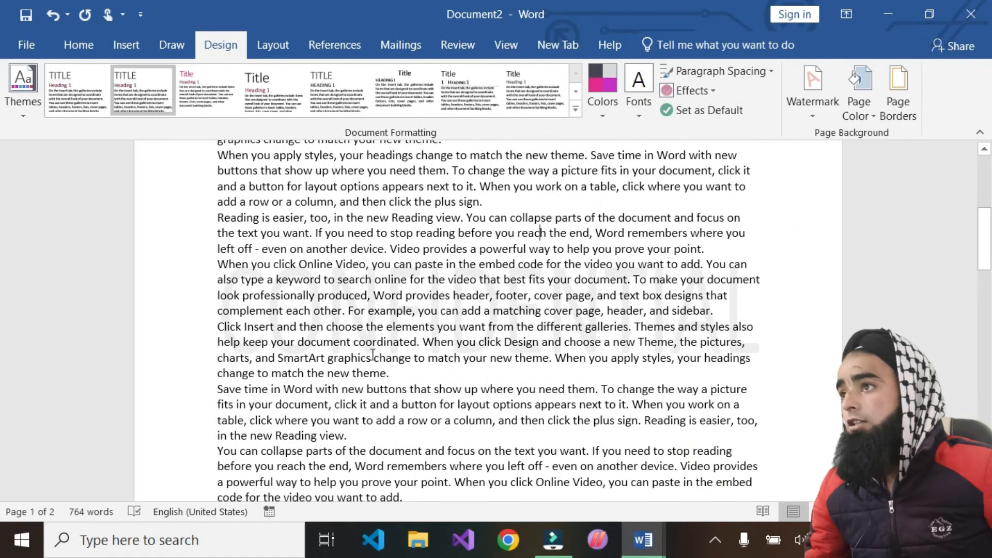
click(810, 120)
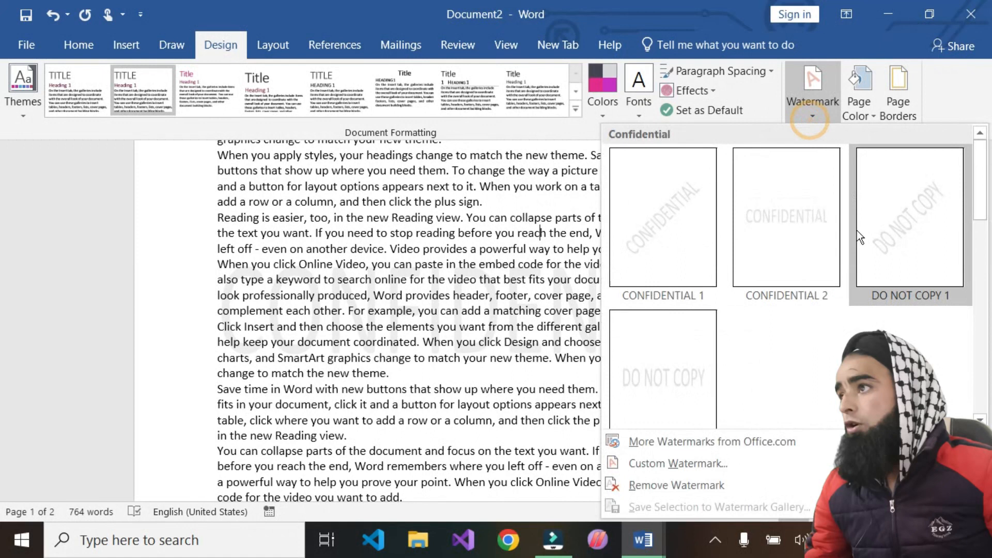
click(895, 233)
scroll(402, 358, down, 2)
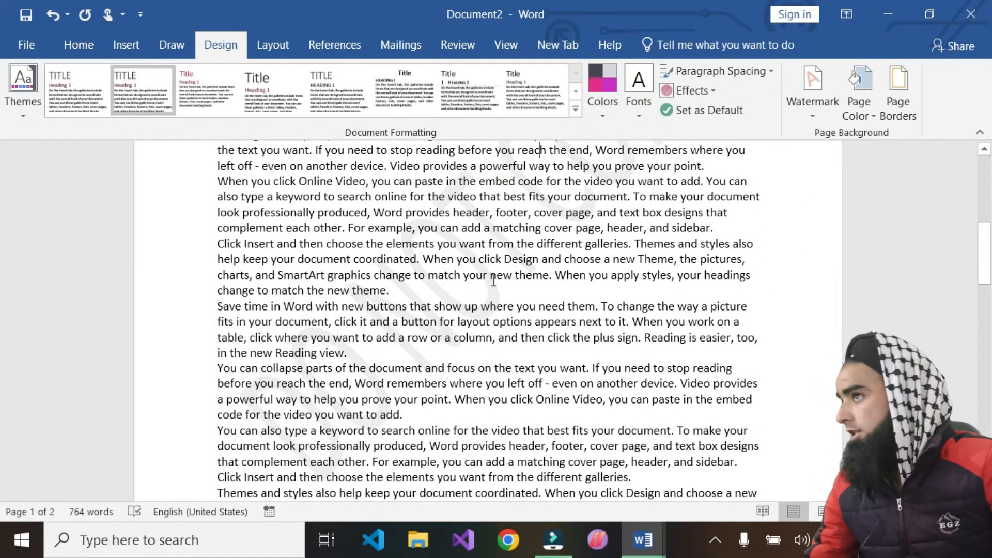
Step: Replace the watermark with the built-in horizontal DO NOT COPY design and check it behind the text
click(808, 116)
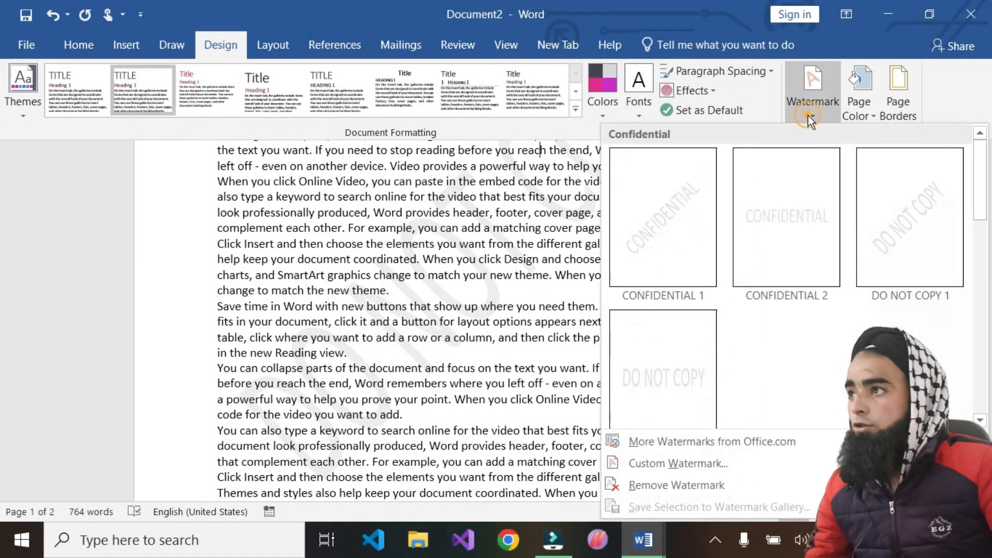
click(687, 402)
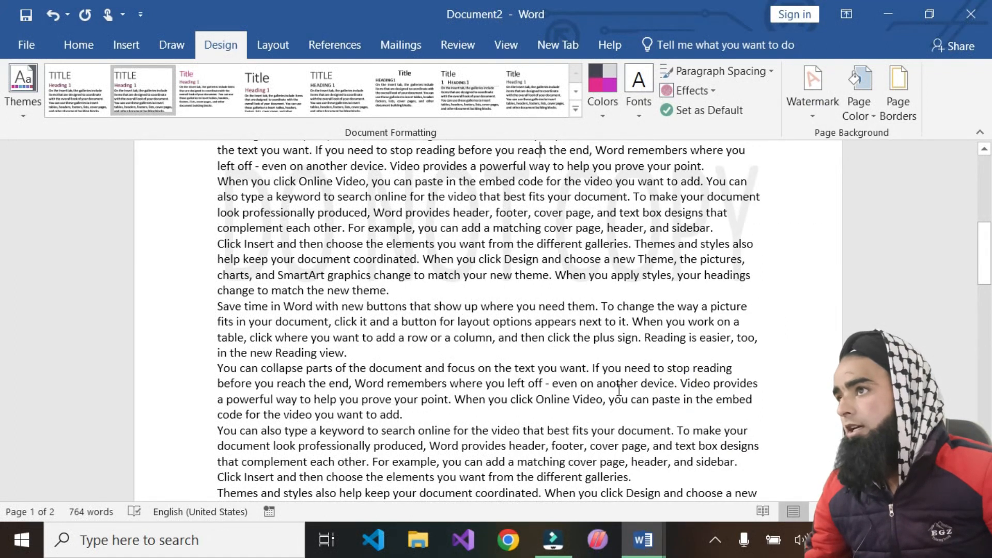
scroll(661, 353, up, 3)
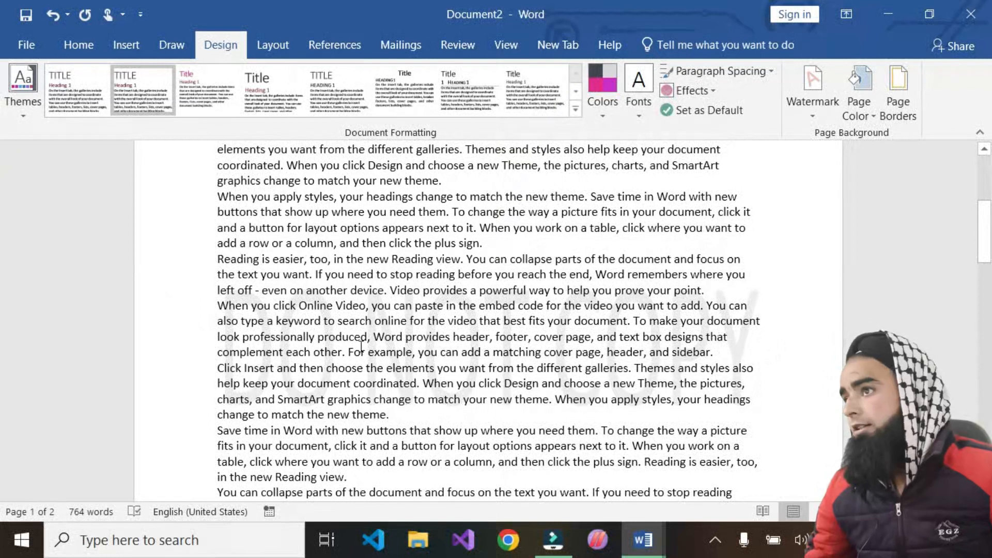
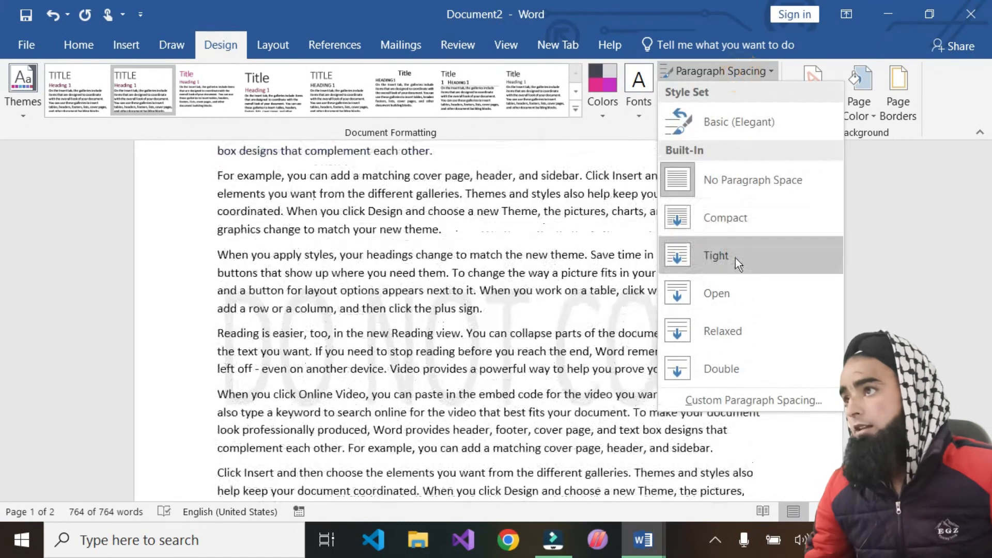
Step: Set the document's paragraph spacing to the built-in Open option and deselect the text
click(726, 289)
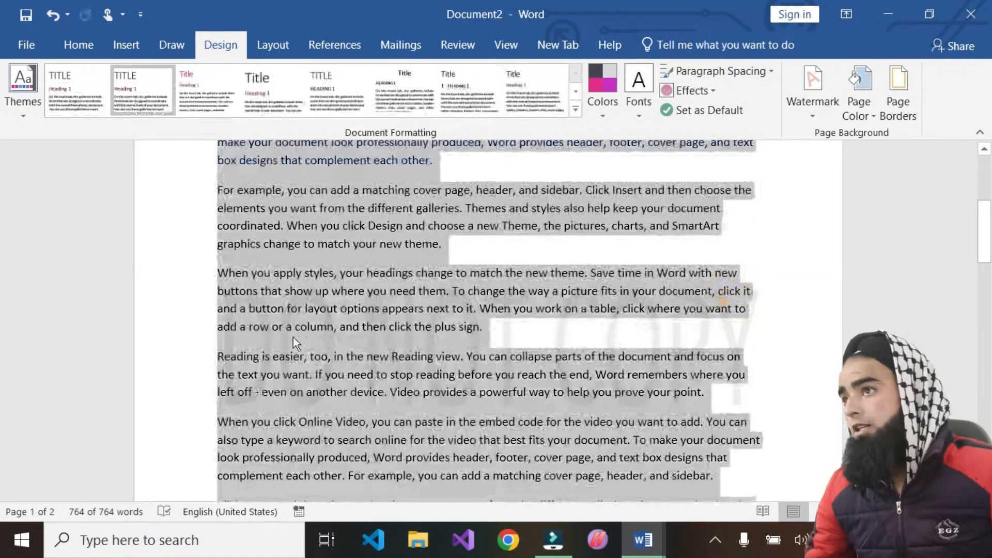
click(315, 342)
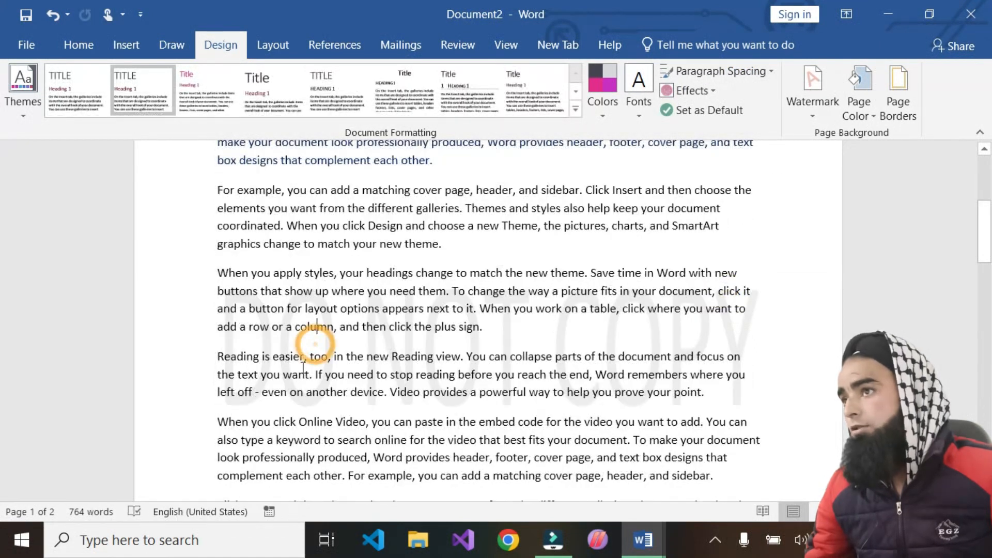
Step: Open the custom watermark settings, move the dialog aside and apply No watermark to remove the DO NOT COPY text
click(813, 109)
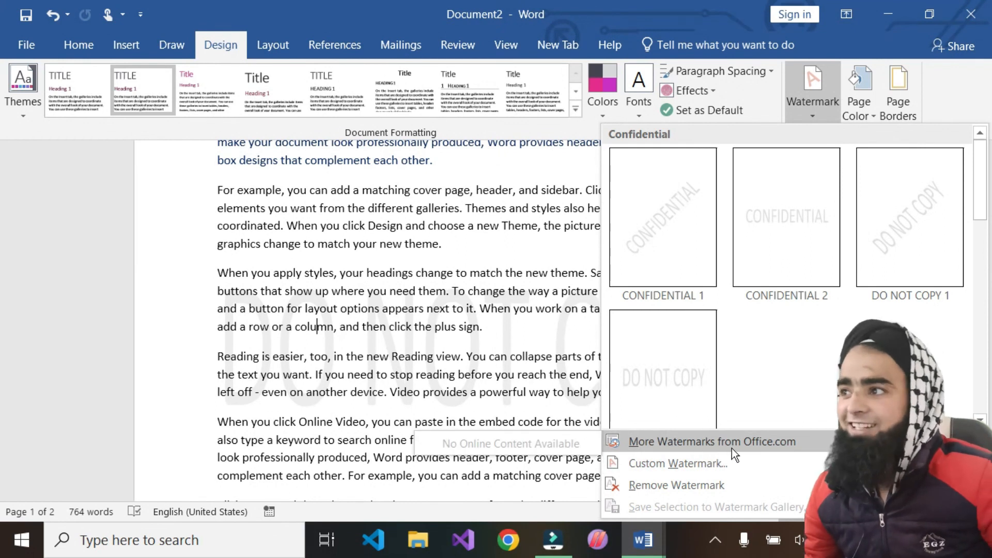
click(658, 468)
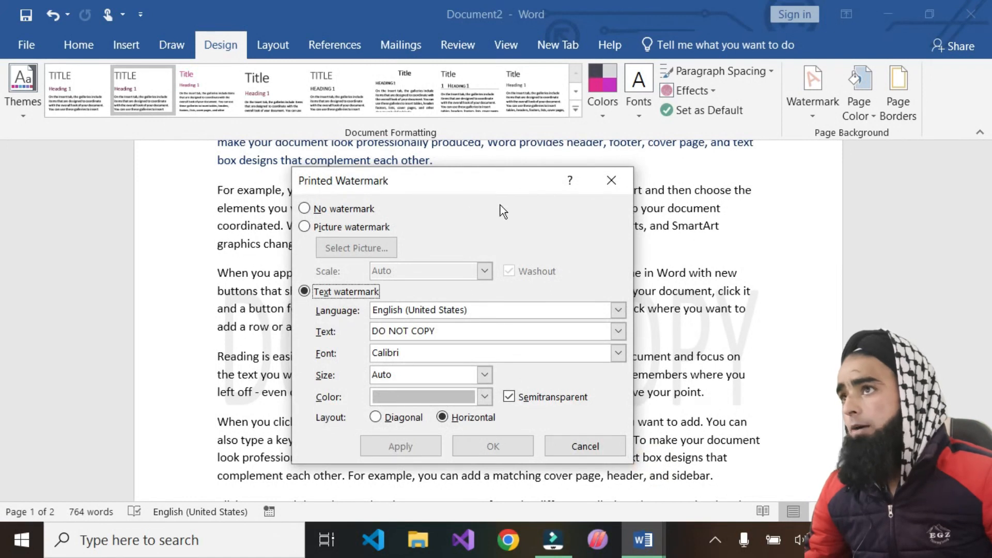
drag(456, 175, 254, 165)
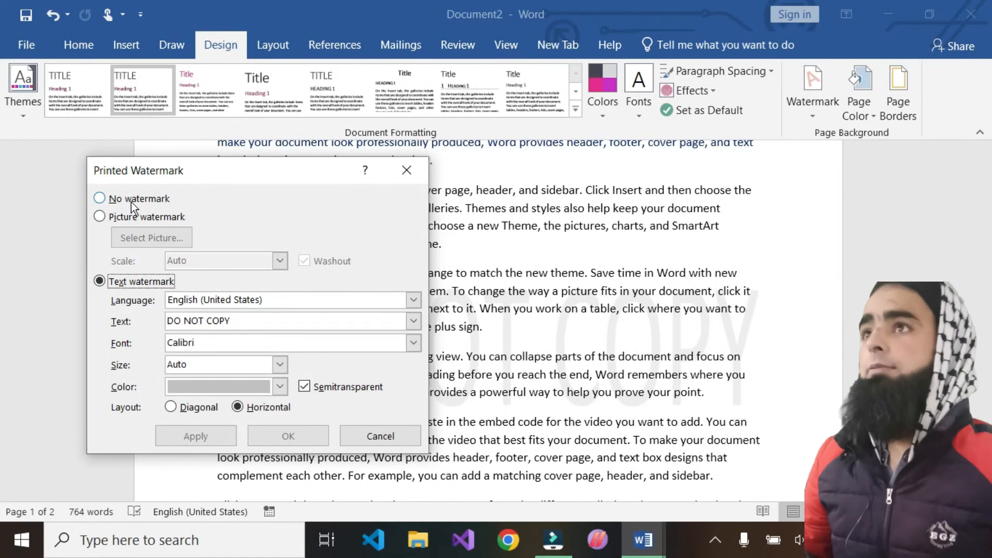
click(106, 200)
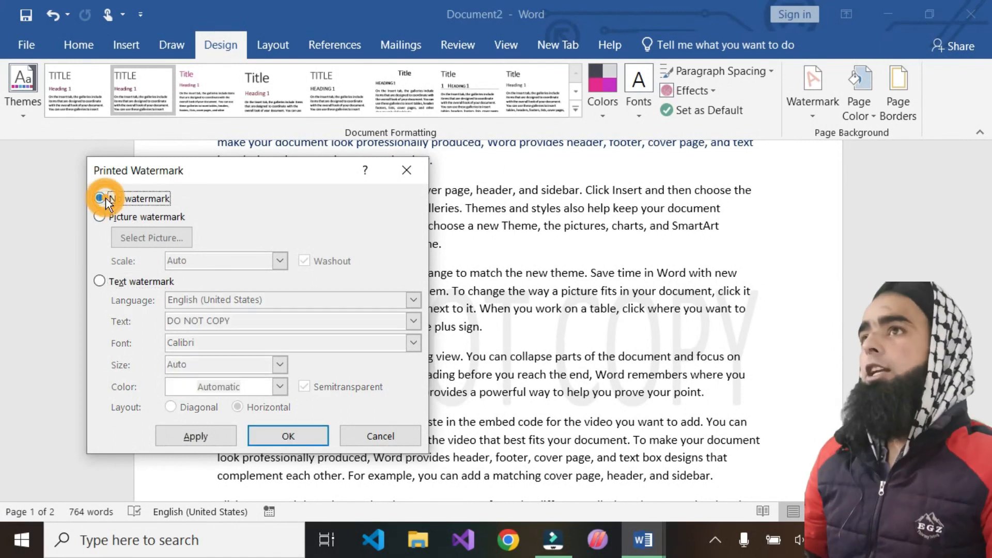
click(199, 438)
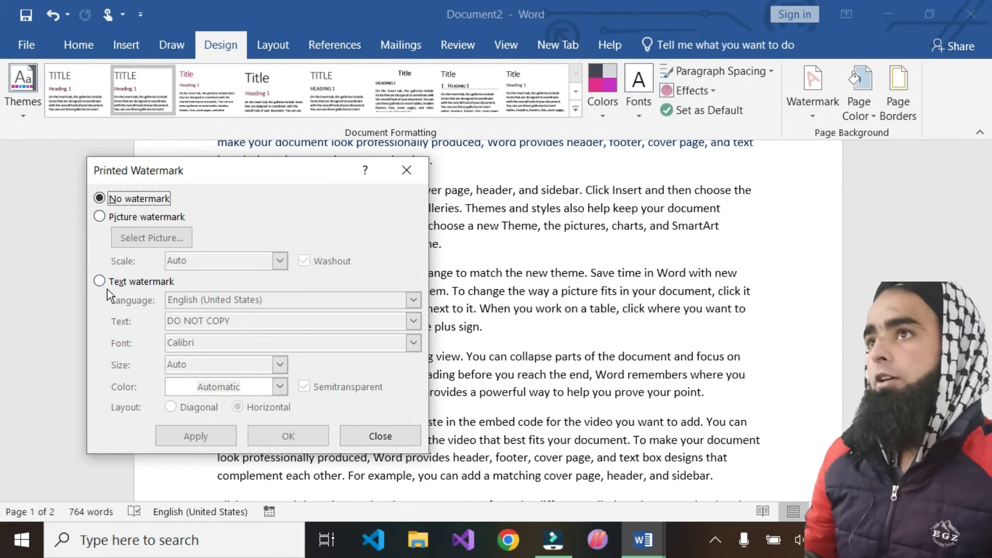
Step: Apply a picture watermark using the local file hi tech.jpg from the Pictures folder, with Auto scale and Washout
click(100, 217)
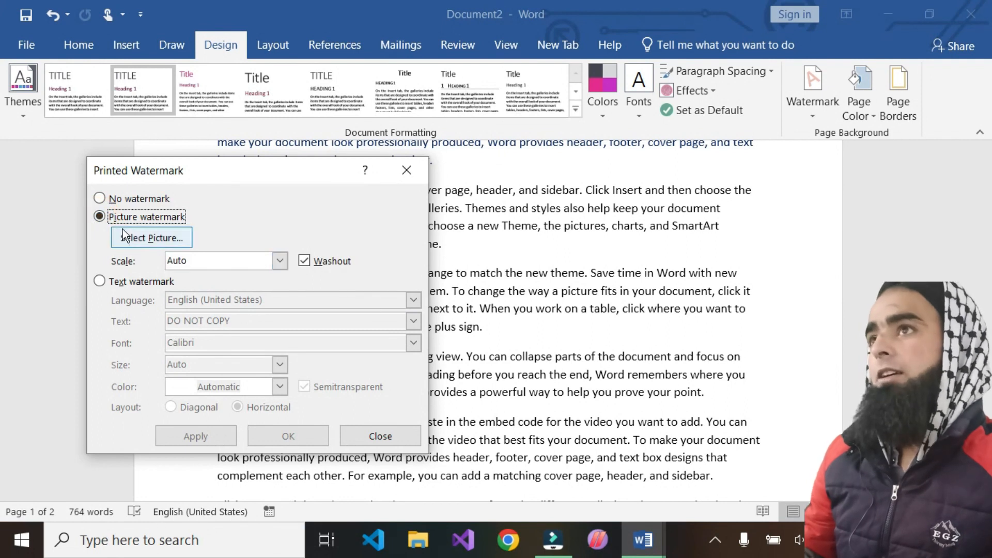
click(150, 242)
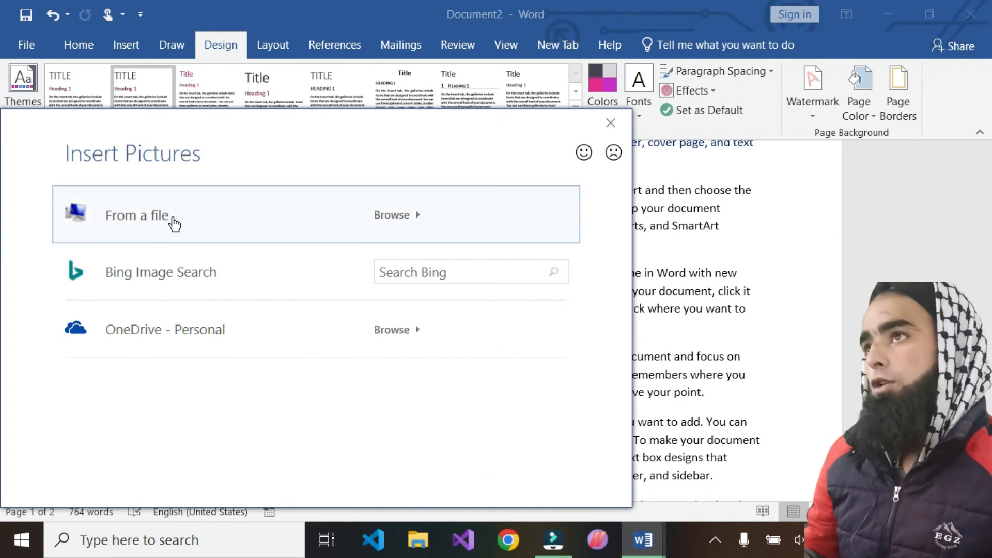
click(221, 223)
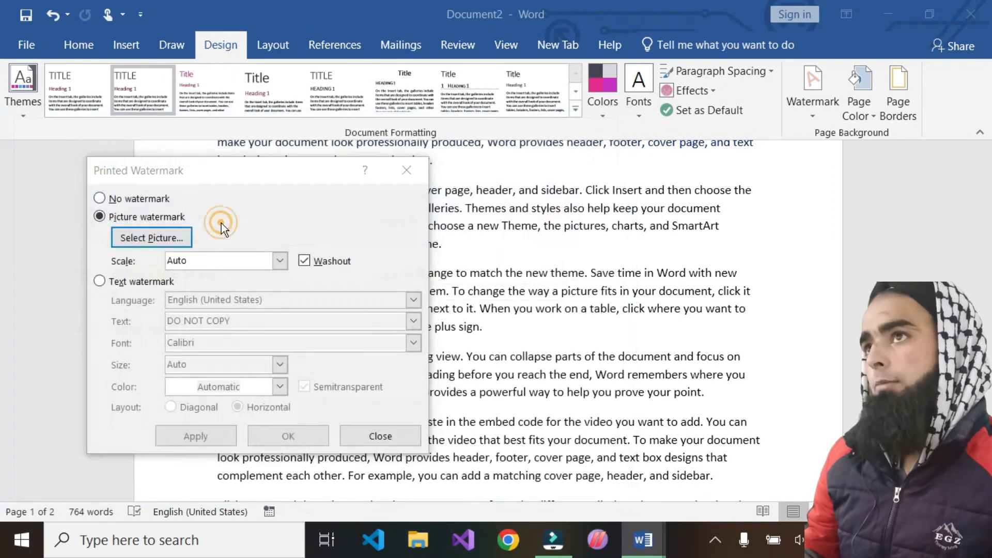
click(389, 384)
click(838, 493)
click(214, 436)
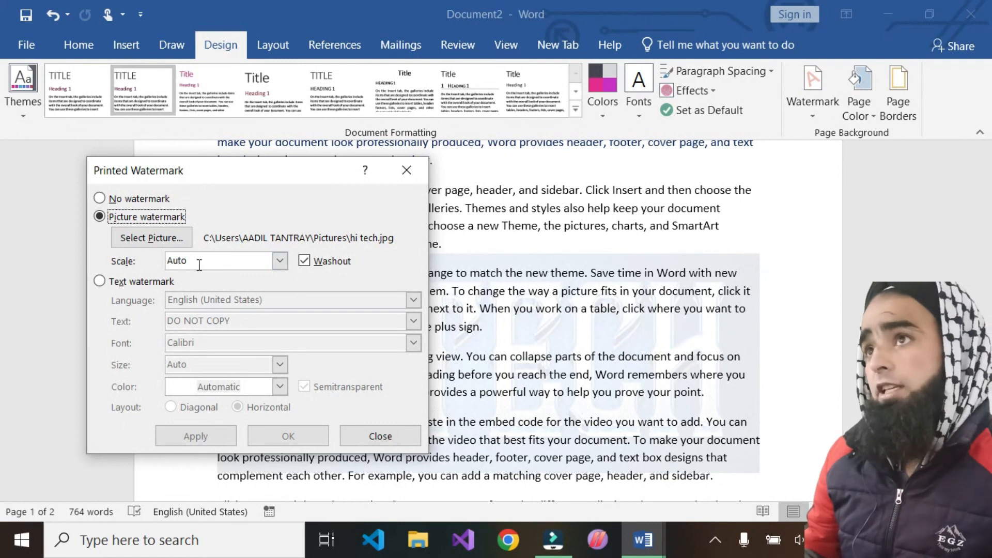
Step: Try the picture watermark at 500% scale and at 150%, applying each to the page
click(279, 261)
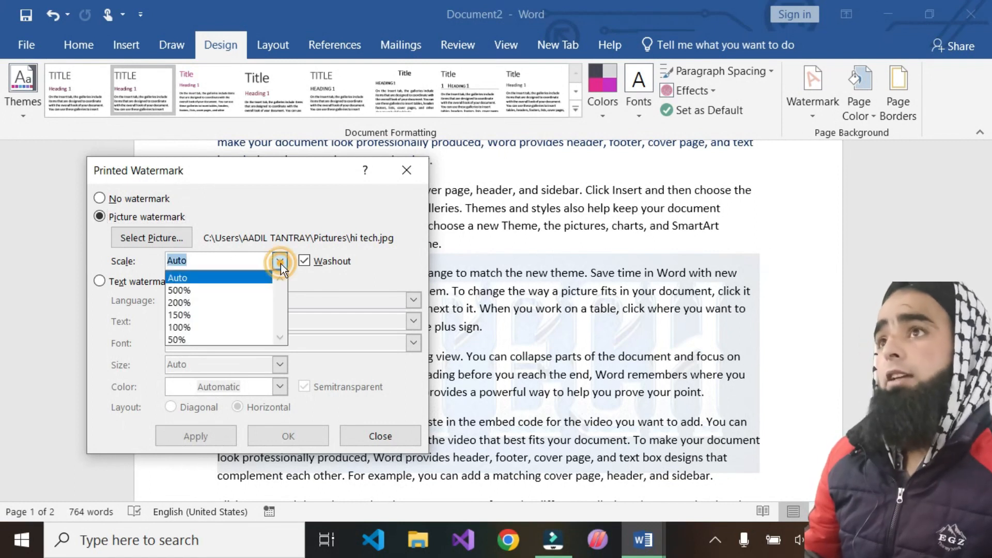
click(189, 292)
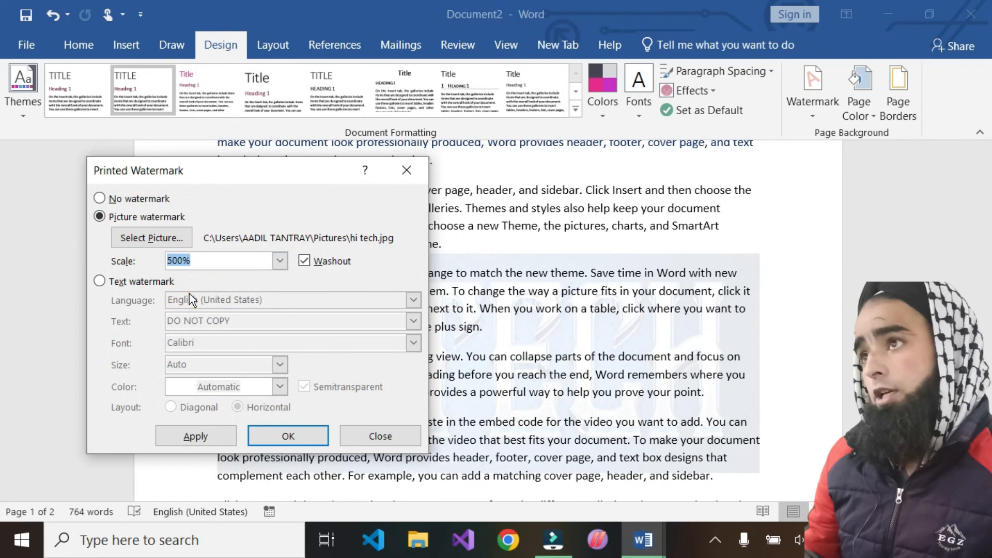
click(189, 441)
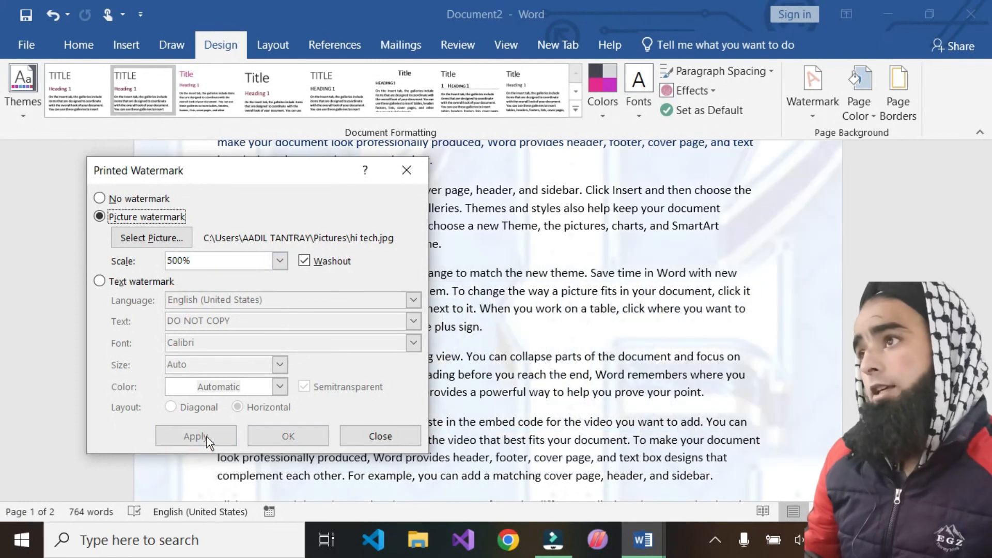
click(279, 261)
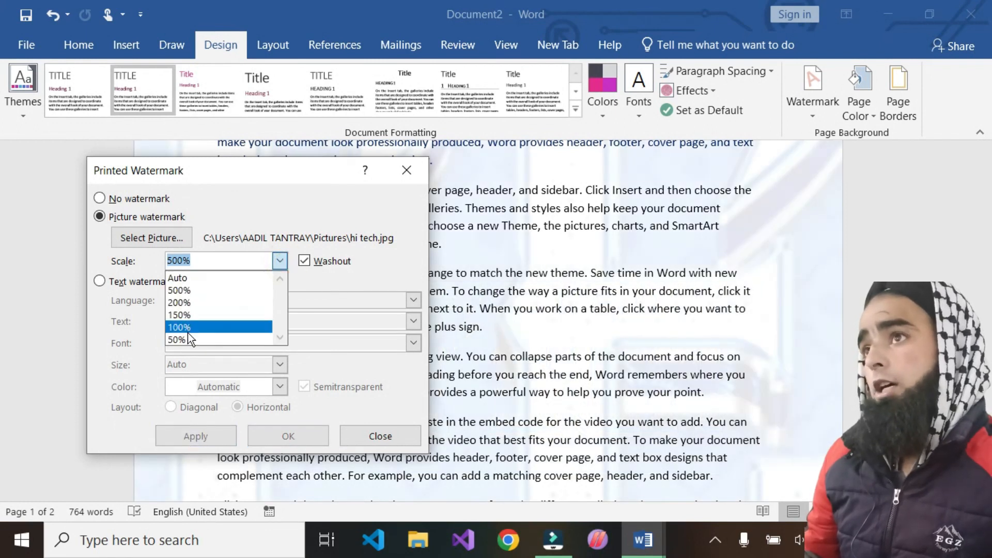
click(191, 316)
click(202, 432)
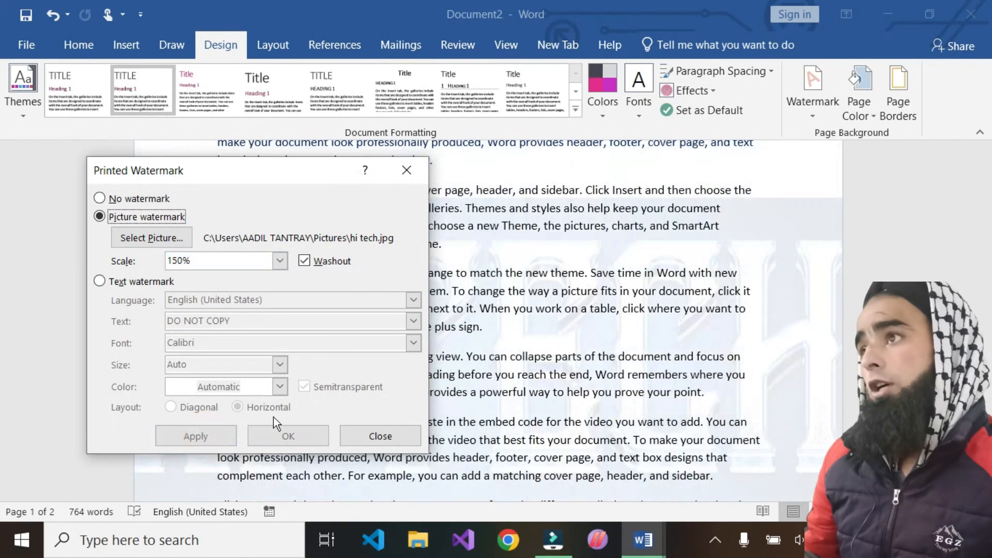
Step: Set the picture watermark's scale back to Auto and apply it
click(280, 261)
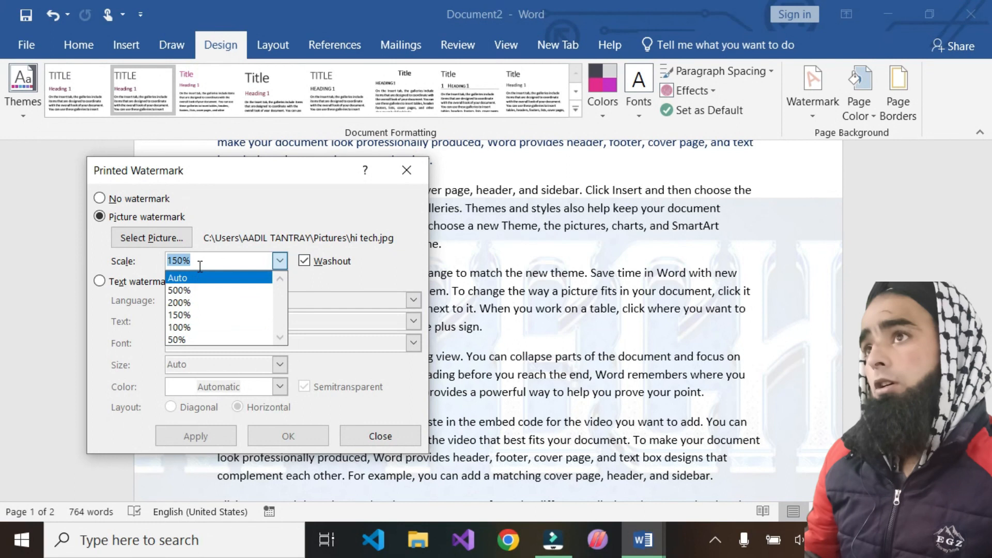
click(187, 281)
click(188, 438)
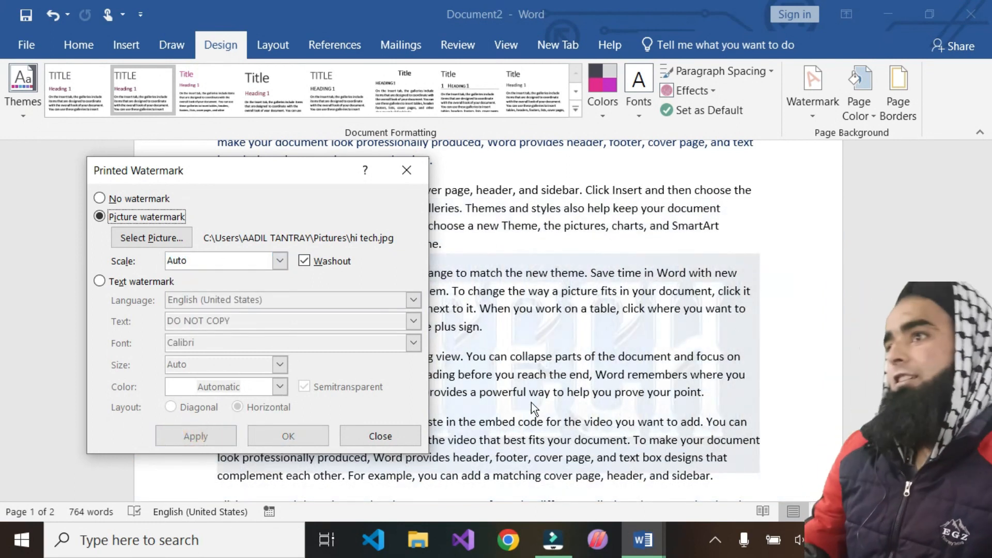
Step: Apply the picture watermark without Washout to compare its look, and reapply it with Washout enabled
click(304, 261)
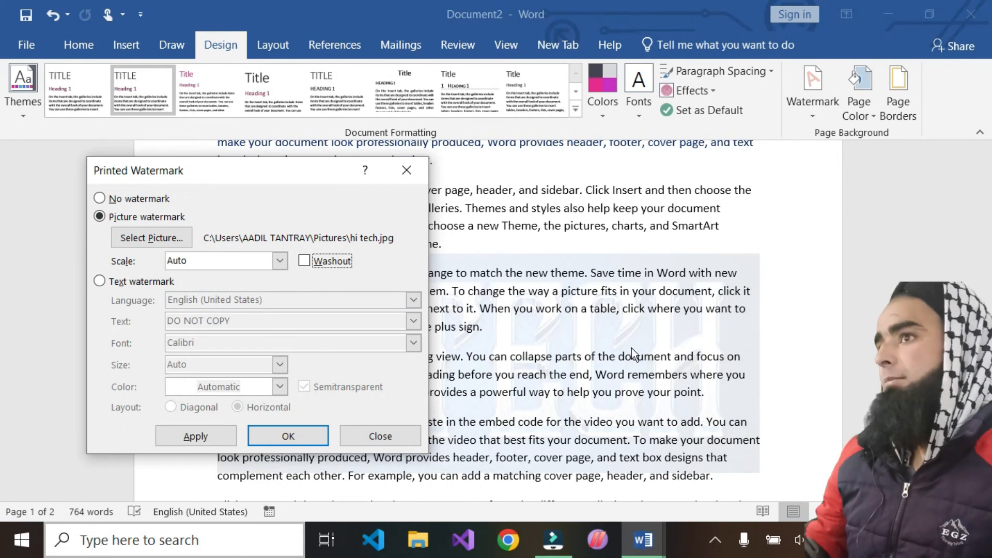
click(221, 440)
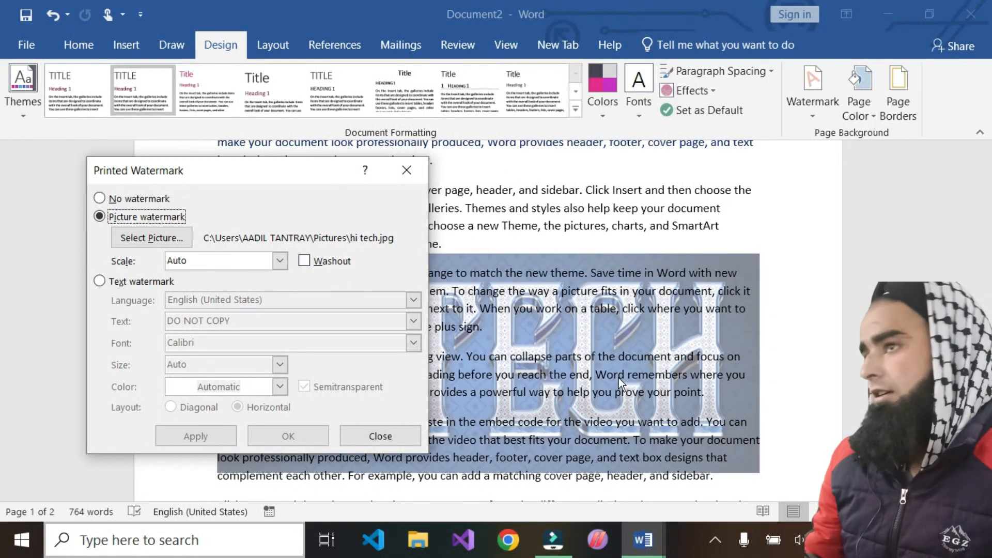
click(305, 262)
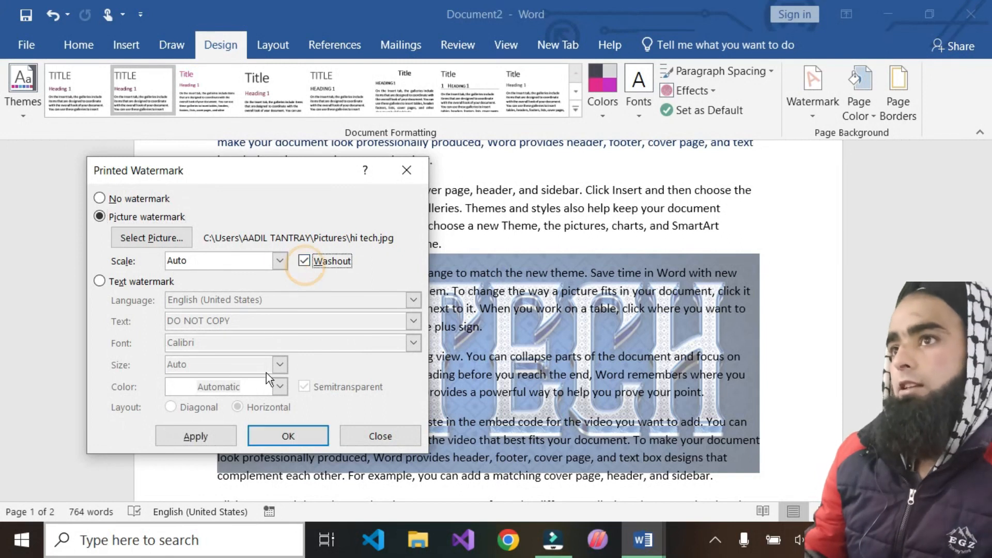
click(200, 436)
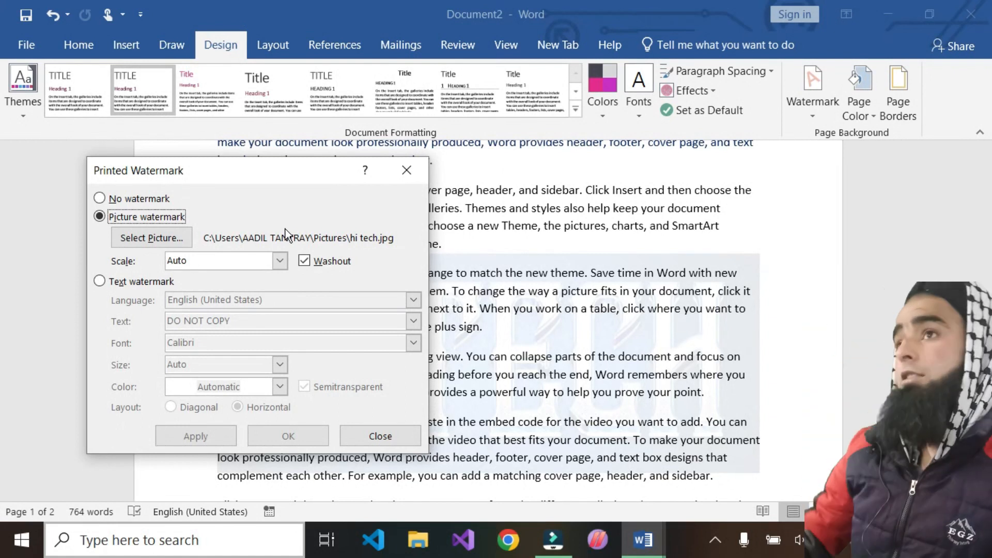
click(105, 222)
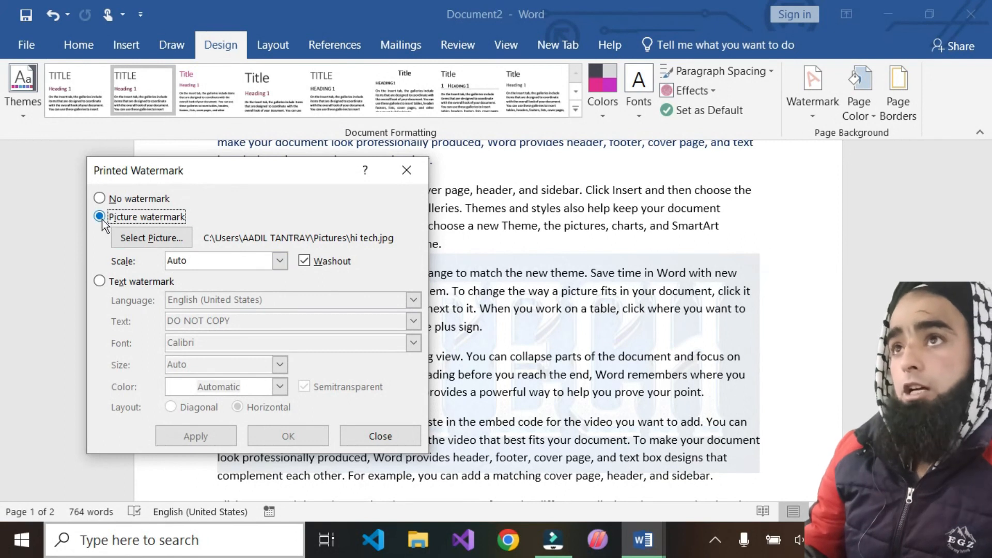
Step: Switch to a text watermark and look through the language choices, keeping English (United States)
click(98, 281)
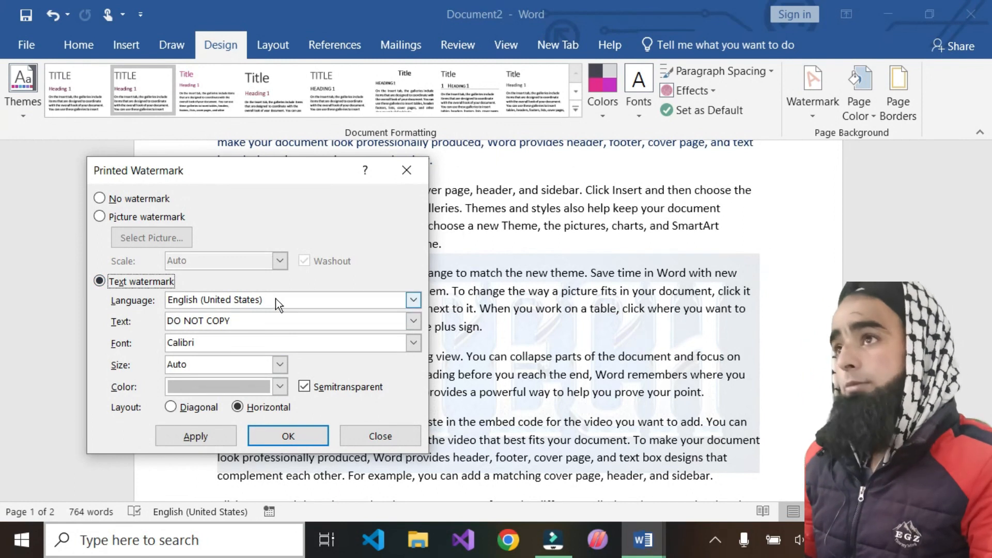
click(413, 300)
scroll(217, 362, down, 2)
scroll(213, 385, up, 2)
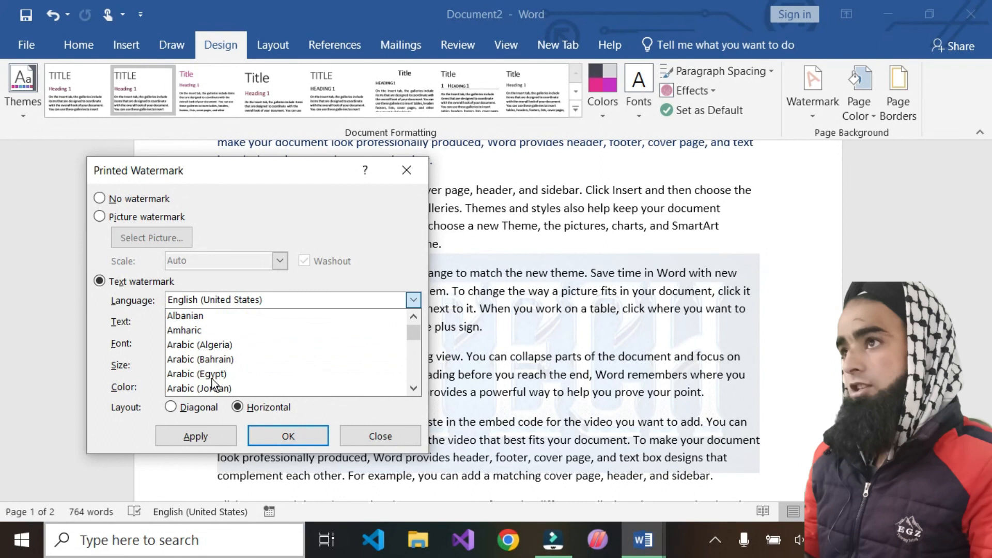
scroll(213, 382, up, 1)
click(97, 440)
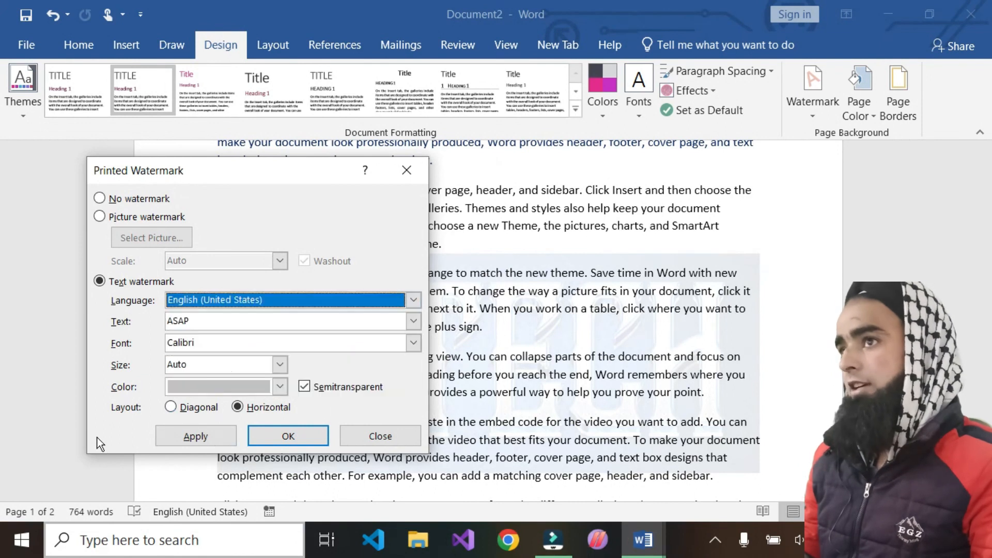
Step: Replace the watermark text with HITECHSS
click(210, 322)
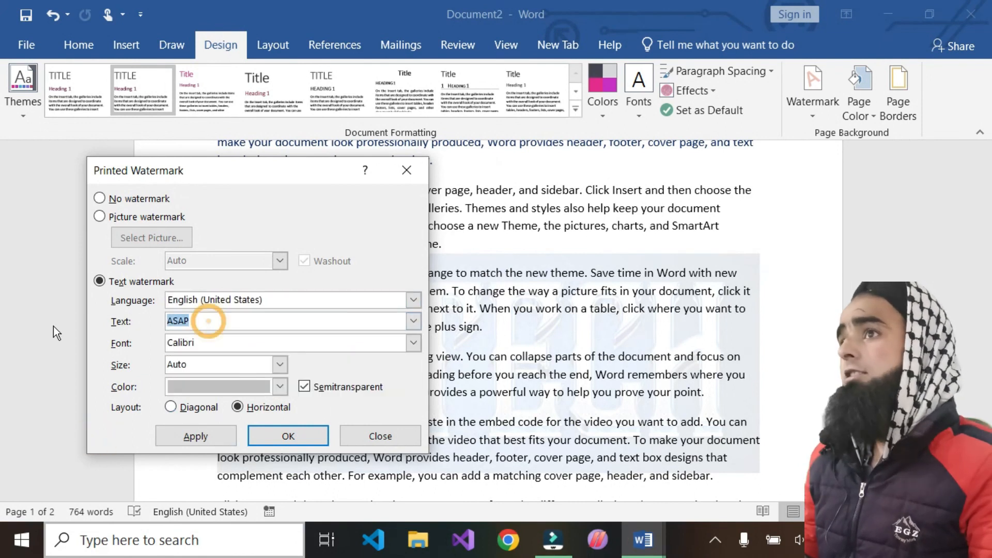
key(BackSpace)
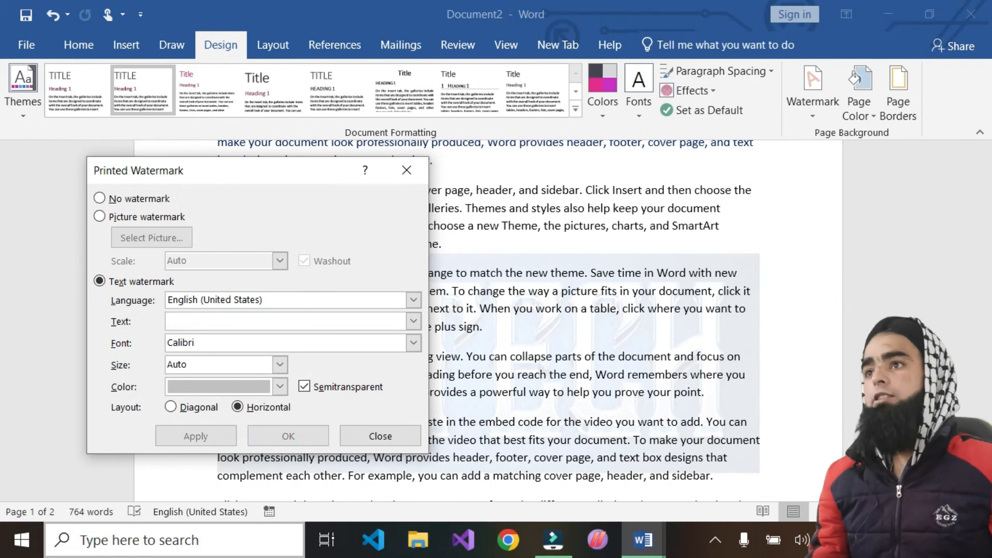
text(Hi)
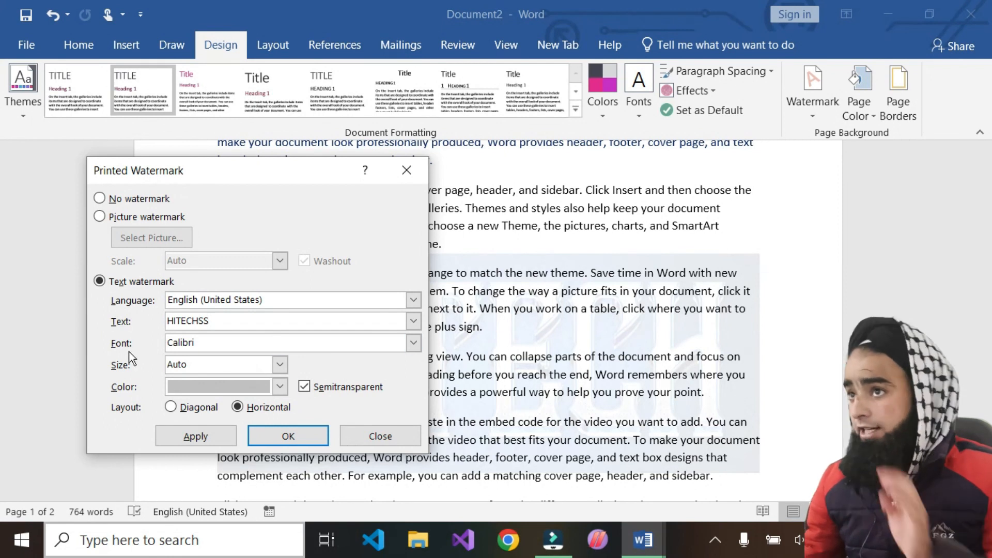
Step: Set the HITECHSS text watermark's font to Algerian
click(413, 343)
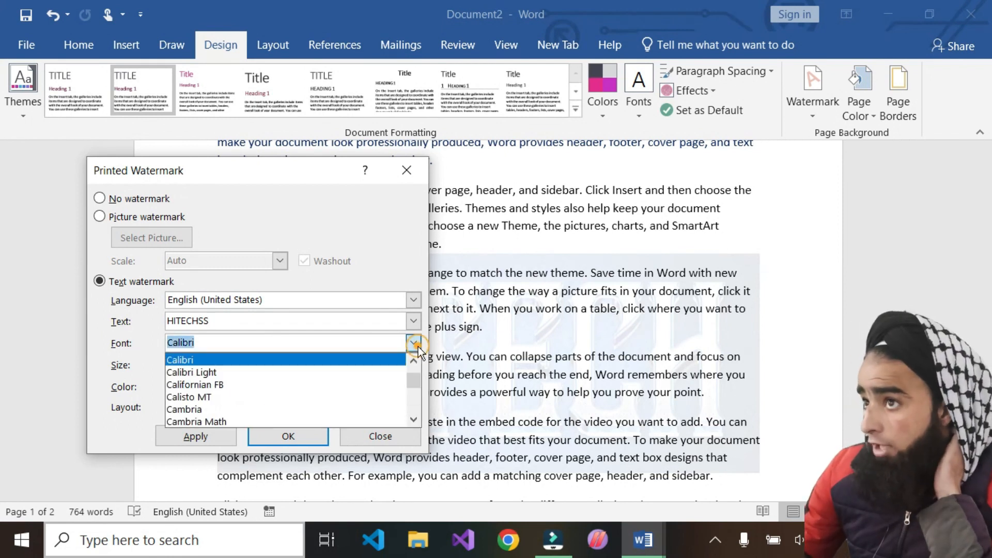
scroll(250, 395, down, 1)
scroll(250, 395, up, 3)
scroll(249, 394, up, 5)
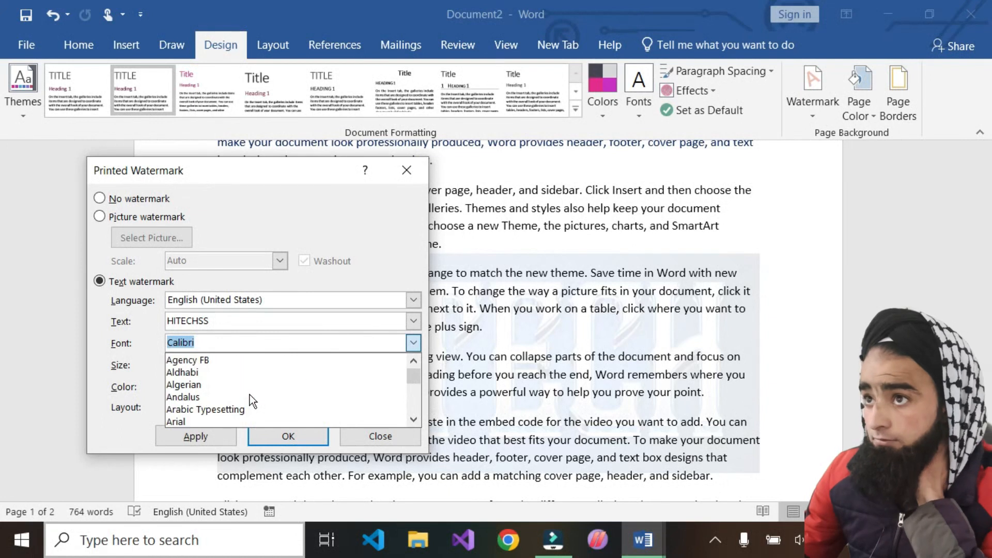
click(199, 385)
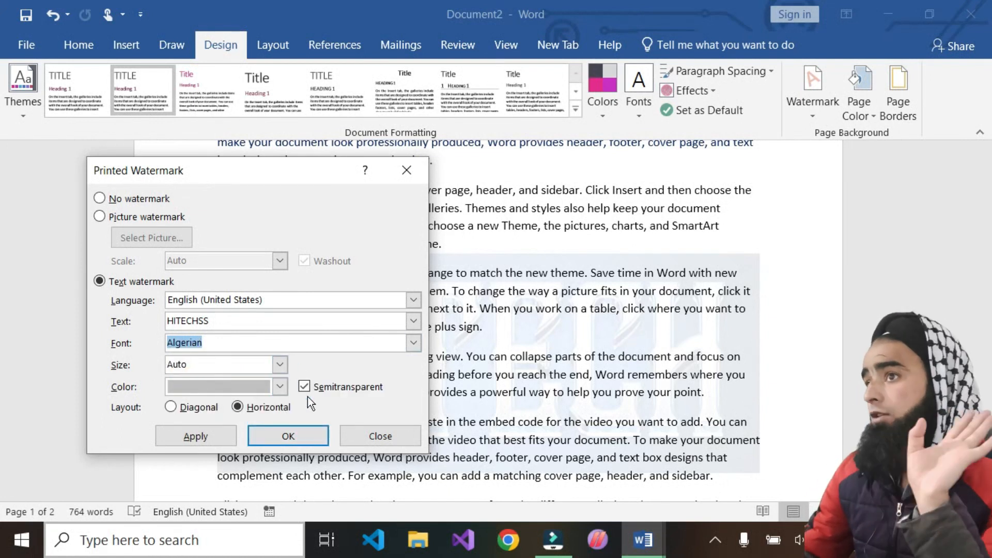
Step: Color the text watermark magenta, set its layout to Diagonal, and apply it
click(280, 386)
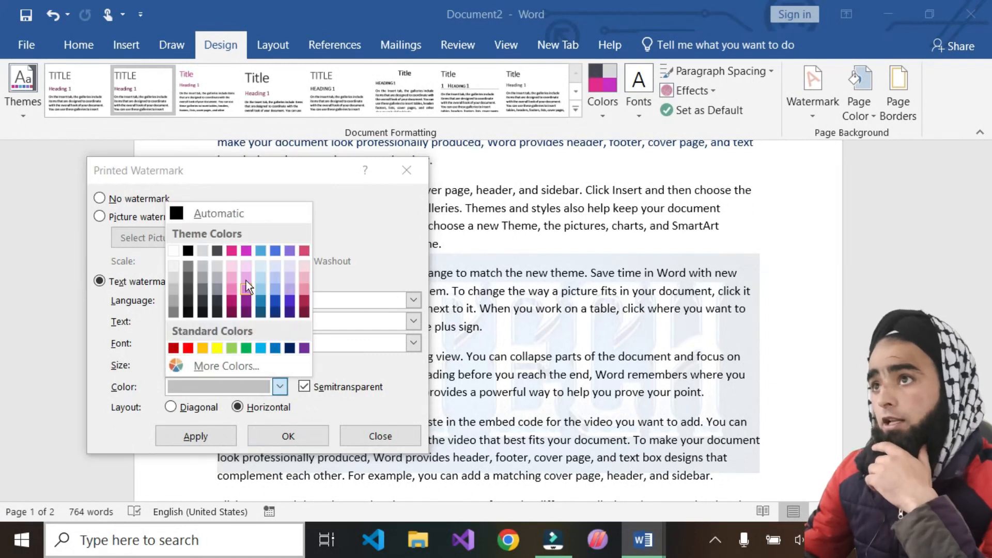
click(246, 251)
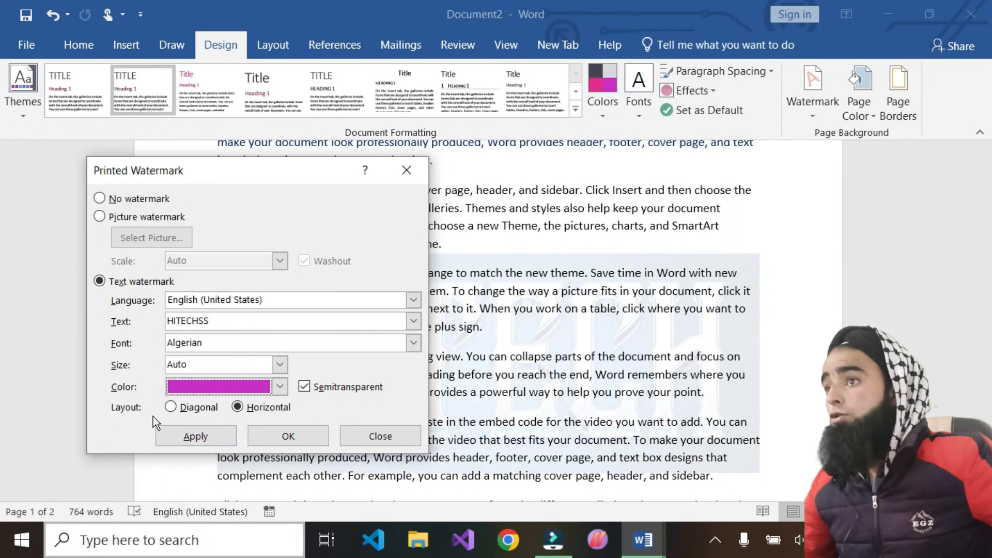
click(171, 408)
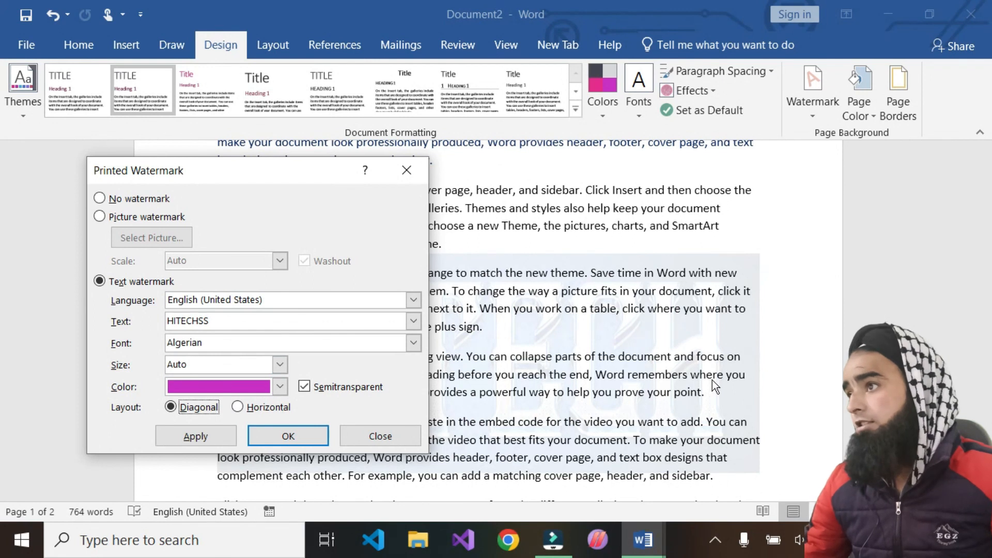
click(209, 434)
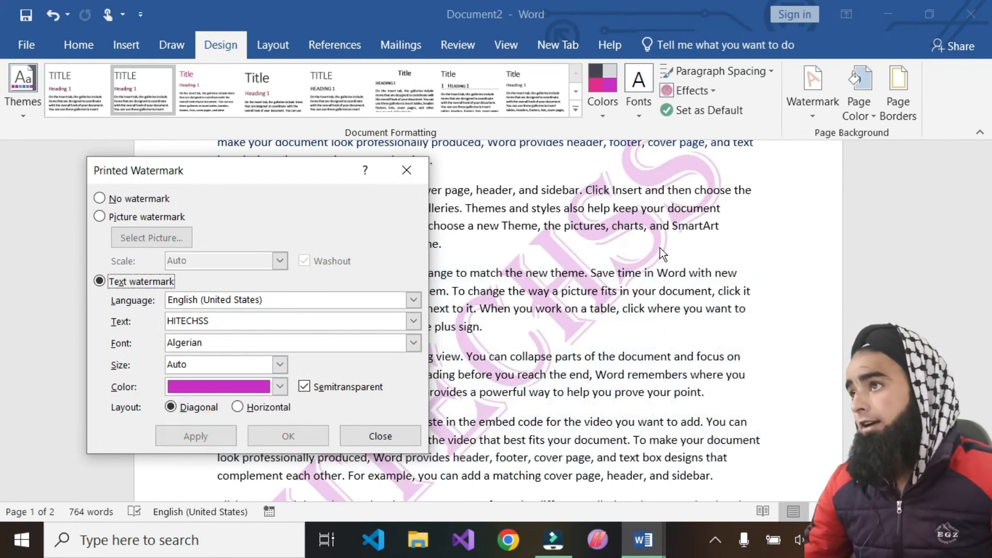
Step: Apply a light blue theme color to the text watermark
click(280, 386)
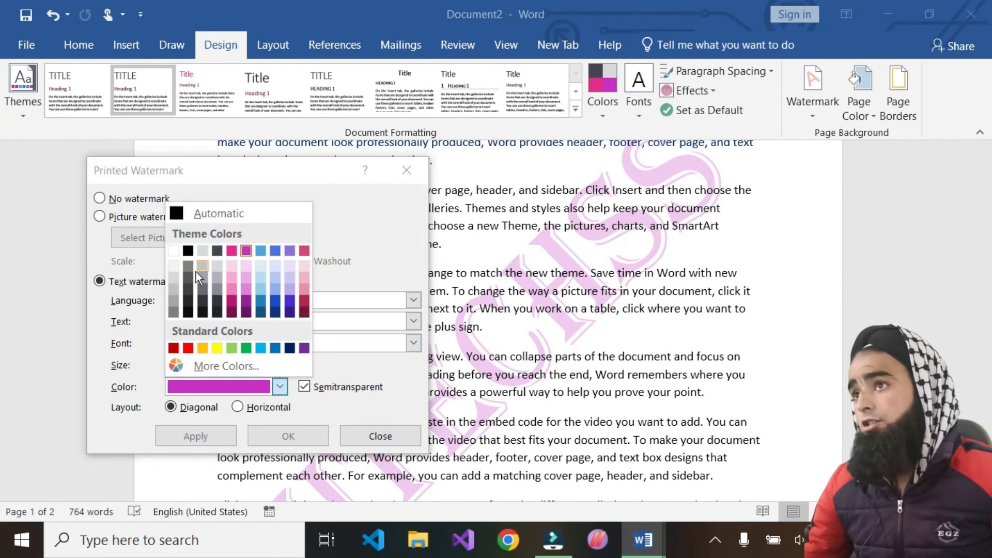
click(274, 288)
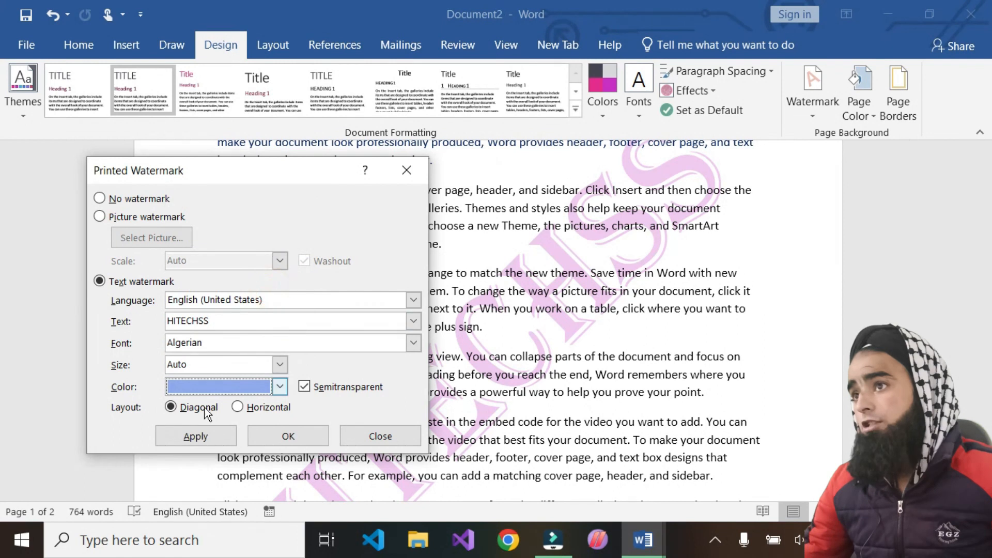
click(196, 436)
Step: Recolor the text watermark dark gray and apply the change
click(284, 388)
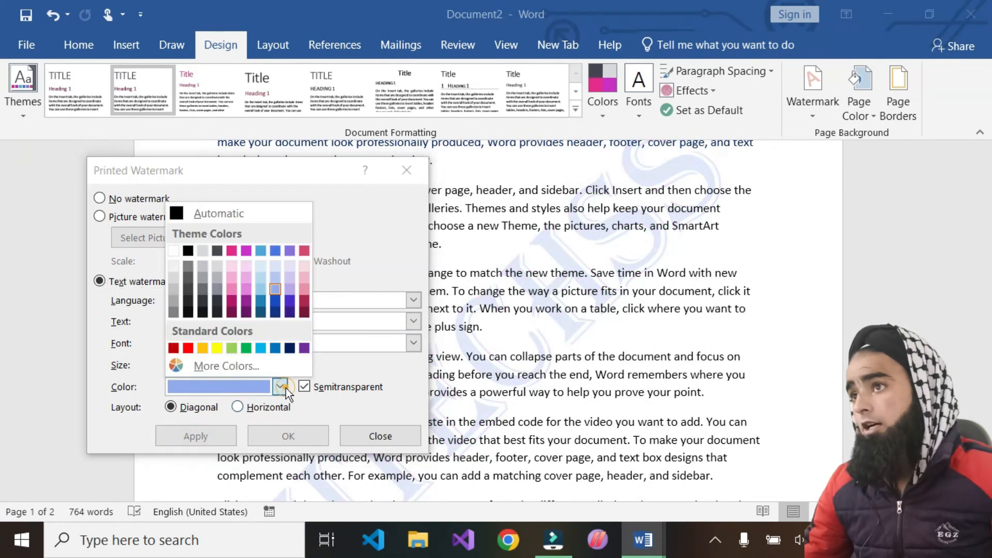
click(188, 263)
click(202, 437)
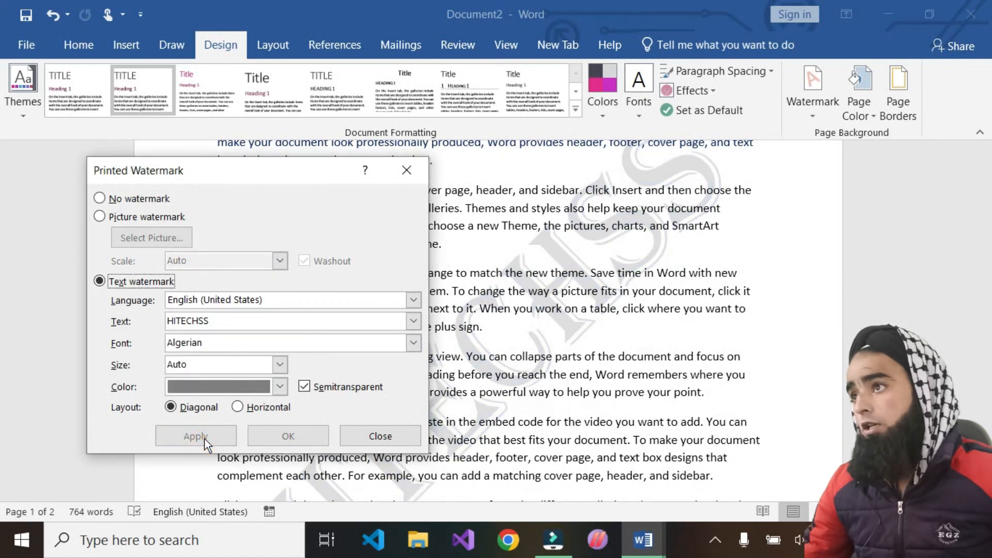
Step: Apply the Horizontal layout to the watermark for comparison and return it to Diagonal
click(236, 407)
click(206, 434)
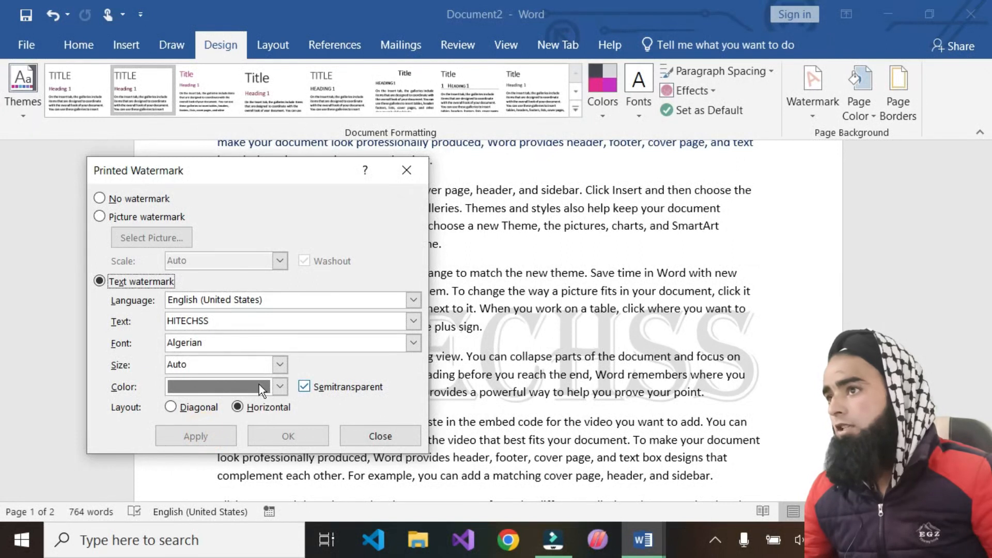
click(171, 407)
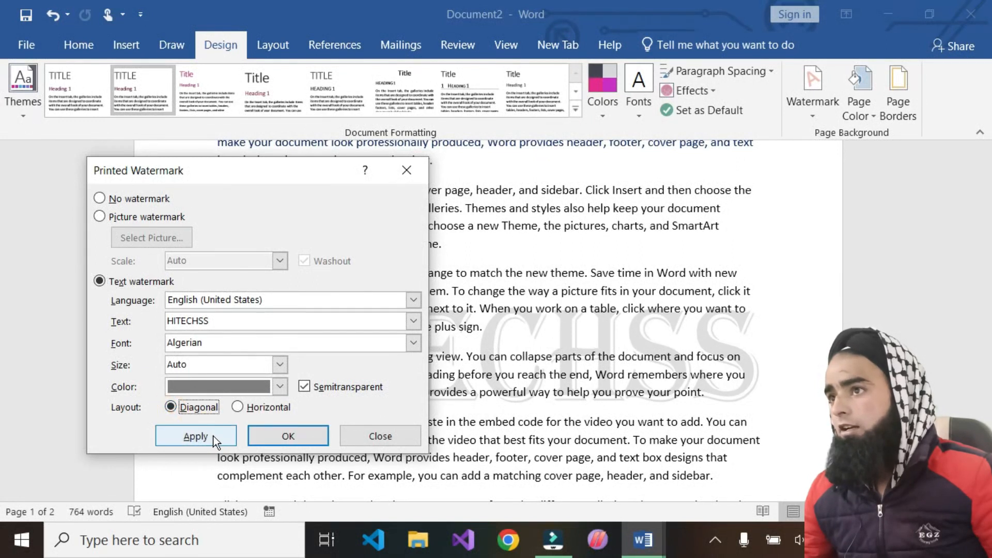
click(216, 440)
Step: Close the watermark settings and examine the HITECHSS watermark across both pages
click(380, 436)
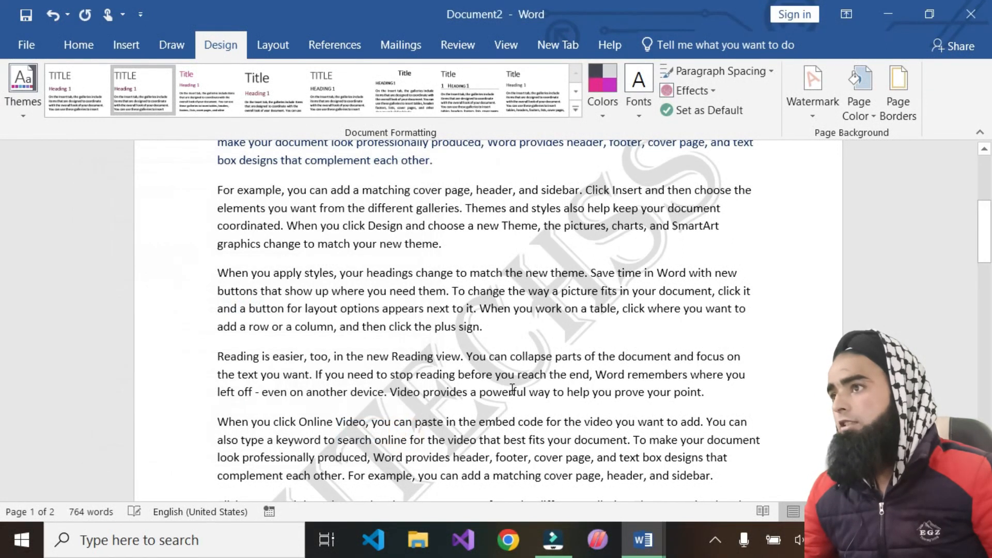
scroll(474, 397, down, 10)
scroll(474, 397, down, 10)
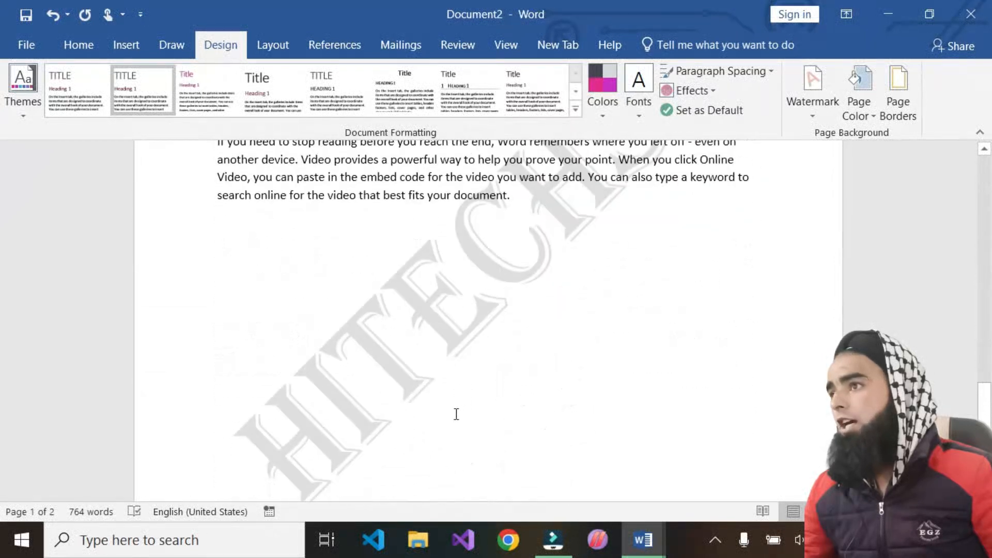
scroll(418, 413, up, 4)
scroll(421, 416, up, 4)
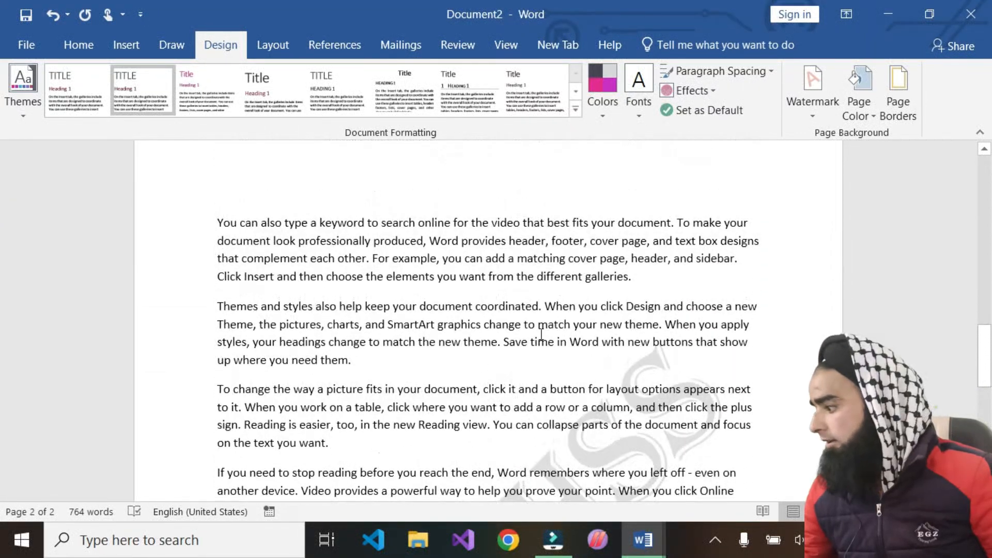
Step: Save the words "To change" from the third paragraph on page 2 to the Watermarks gallery and reopen the gallery
click(822, 109)
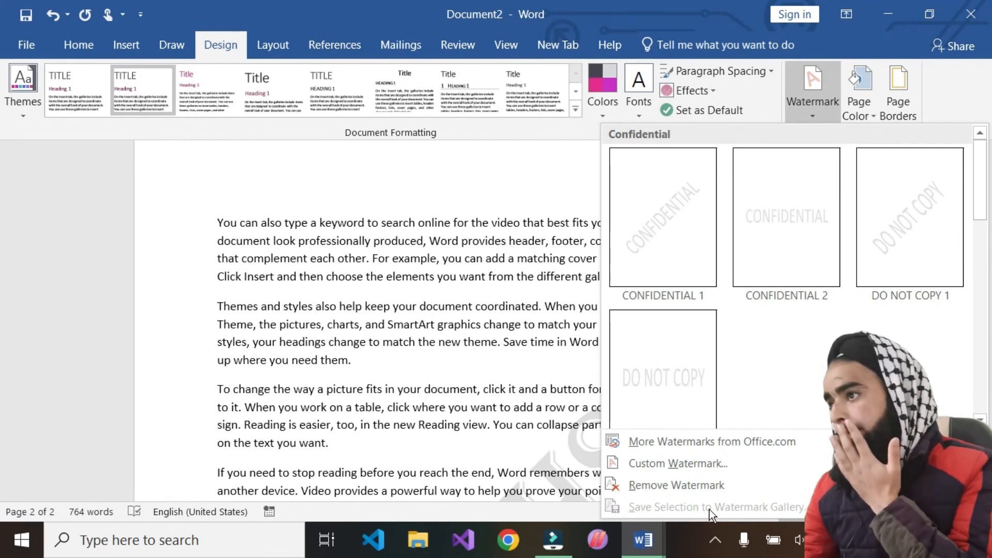
click(222, 389)
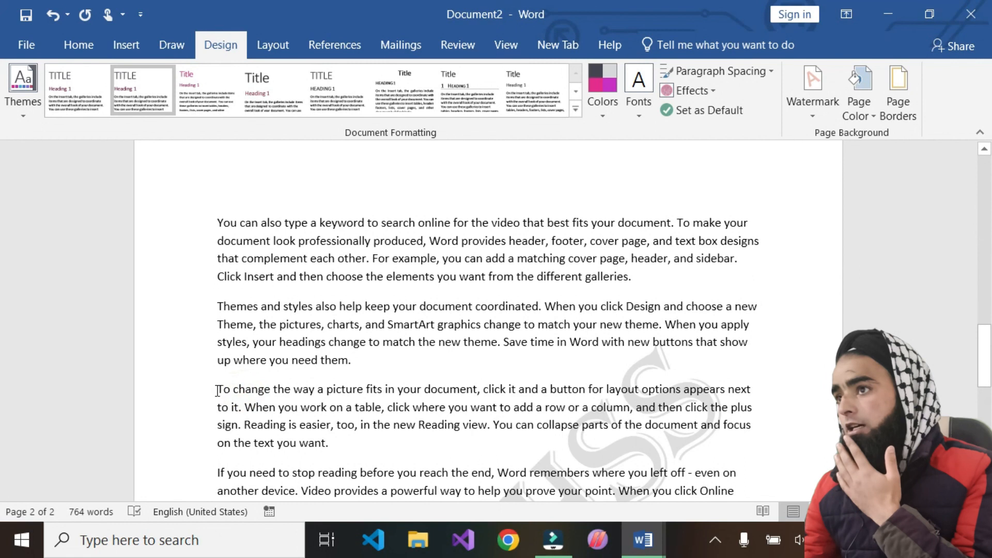
drag(217, 390, 272, 390)
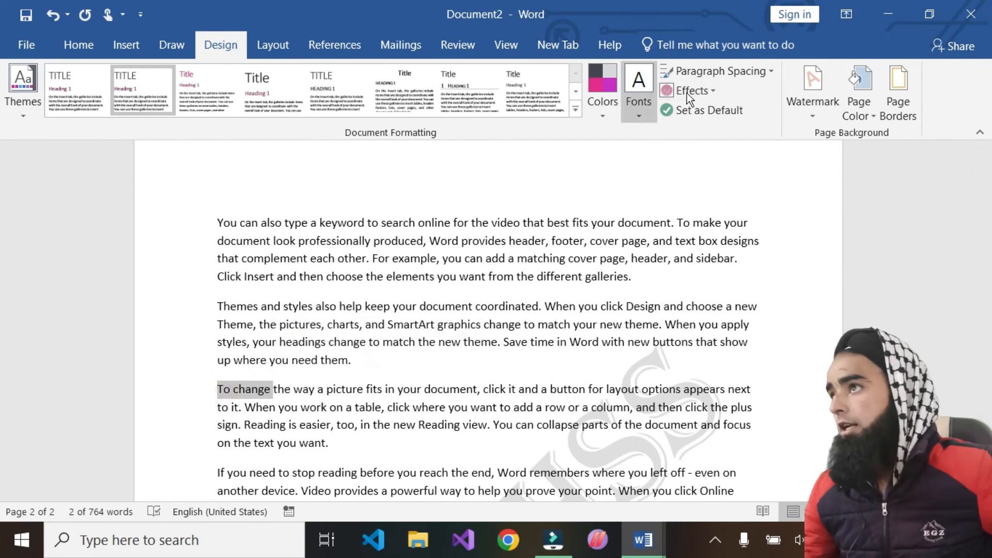
click(798, 112)
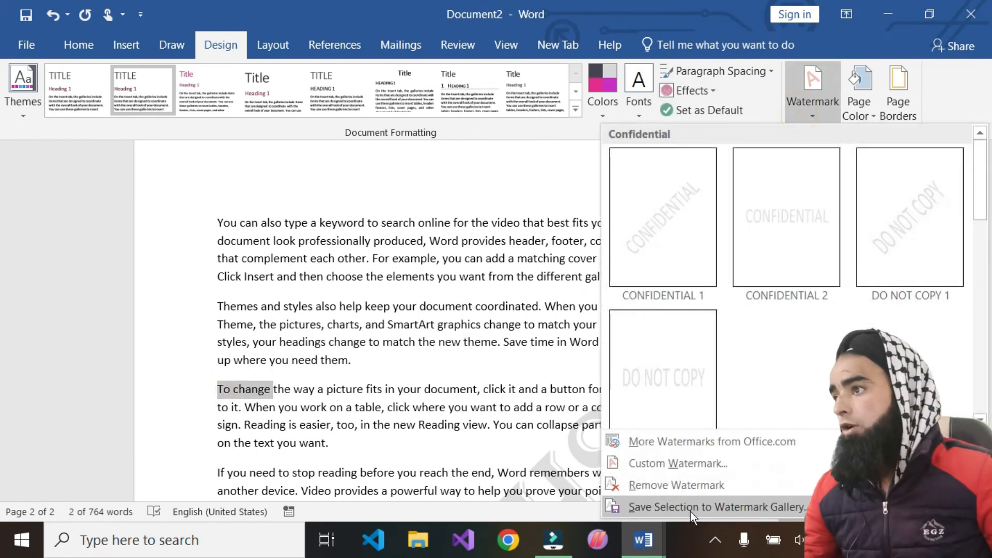
click(802, 511)
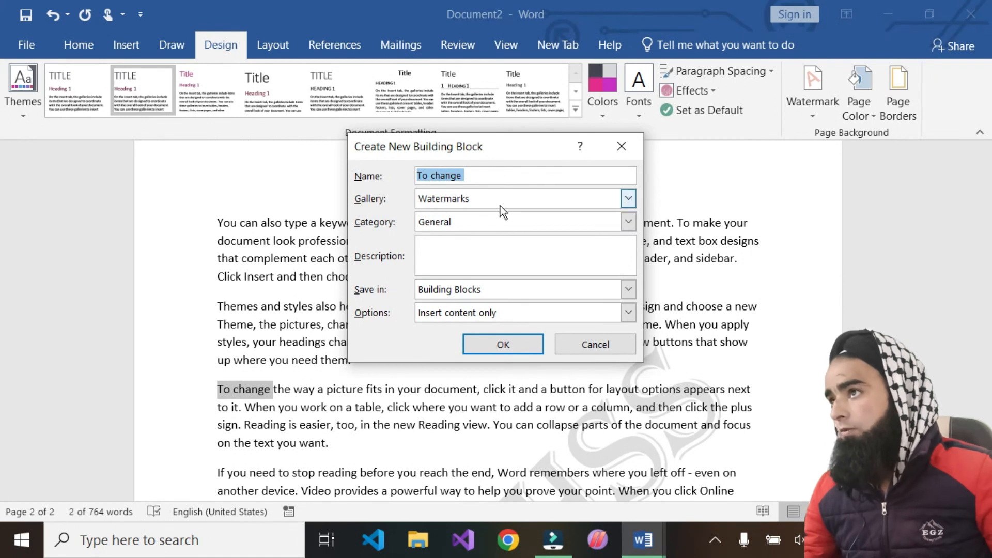
click(538, 343)
click(798, 122)
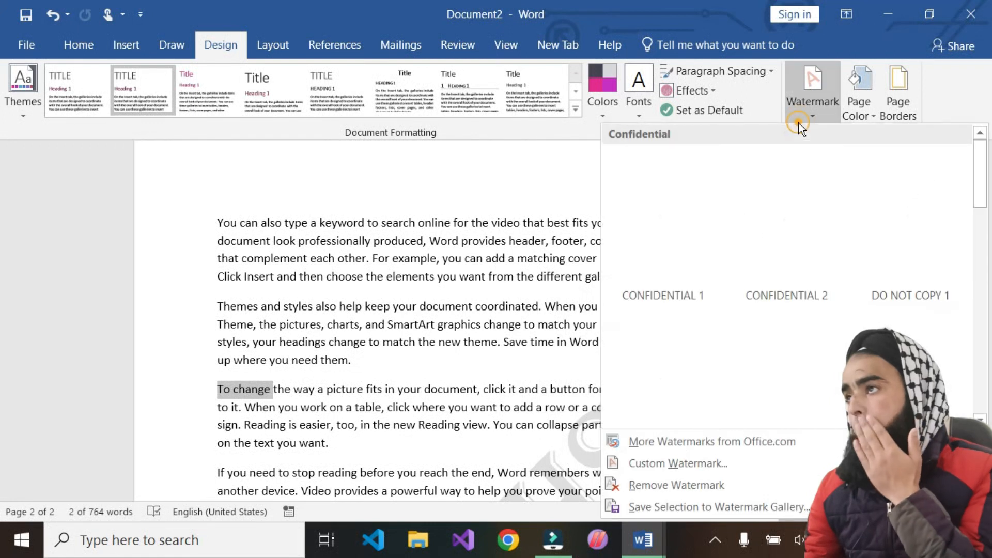
Step: Set the page color to the lightest blue theme shade and briefly view the page border settings without changing them
click(868, 118)
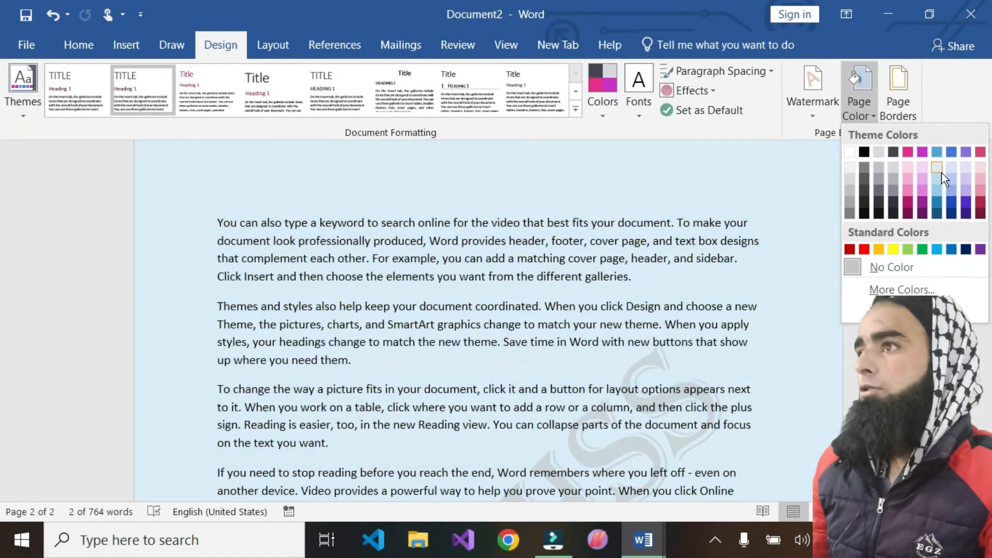
click(941, 172)
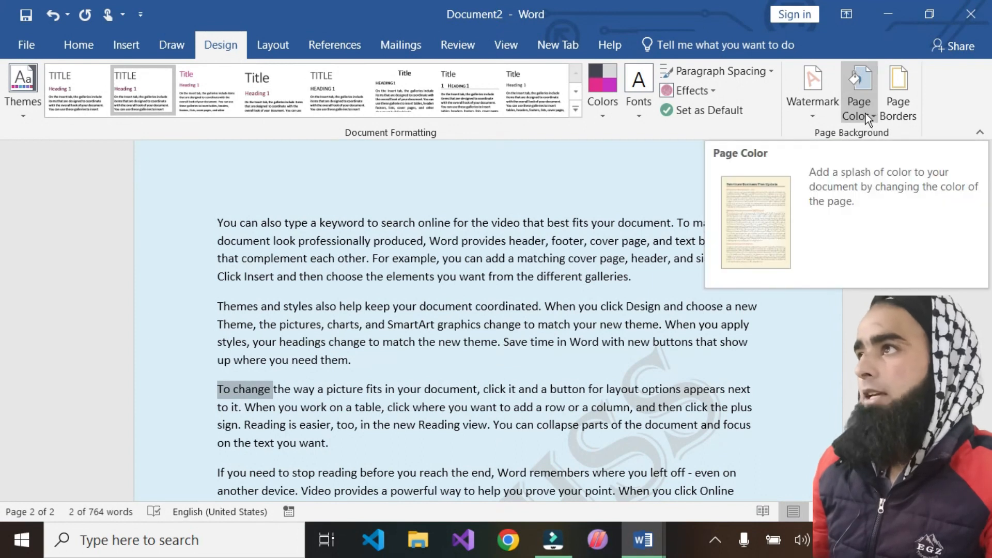
click(897, 105)
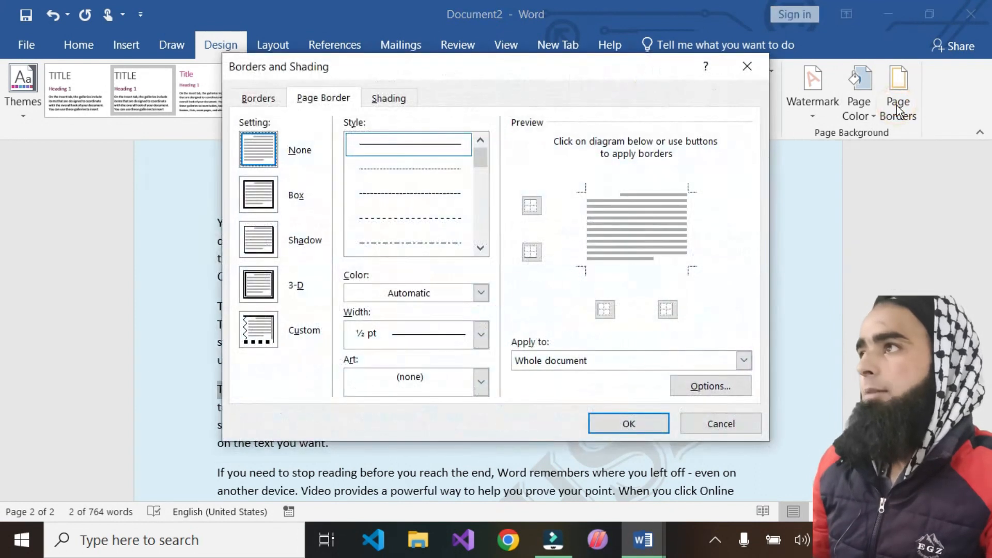
click(750, 68)
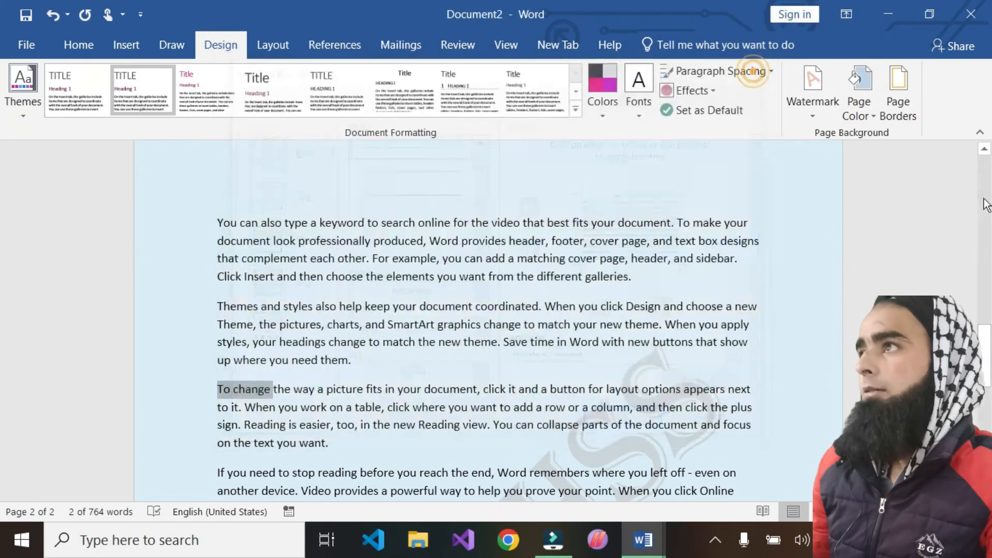
Step: Fill the page background with a Diagonal up gradient using Fill Effects and check it in the document
click(875, 115)
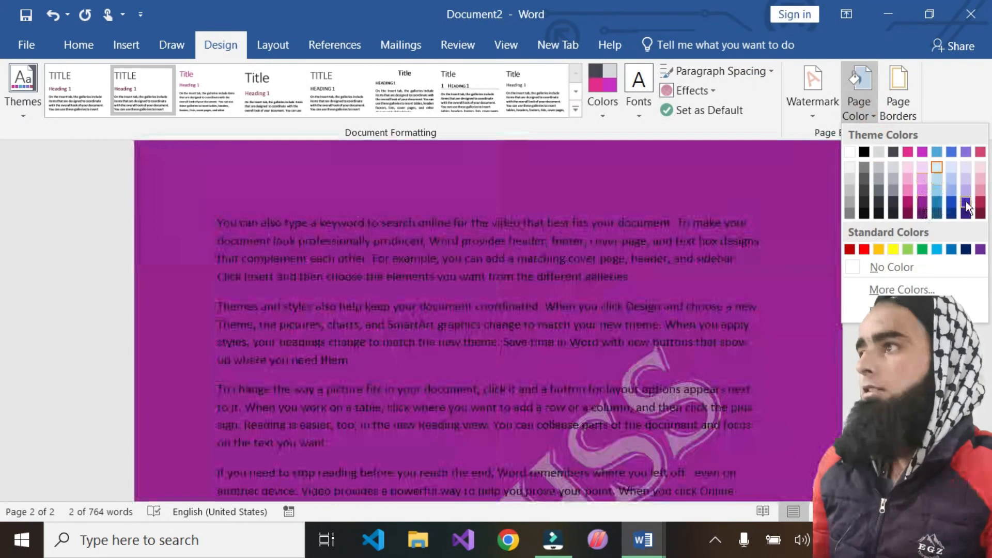
click(935, 309)
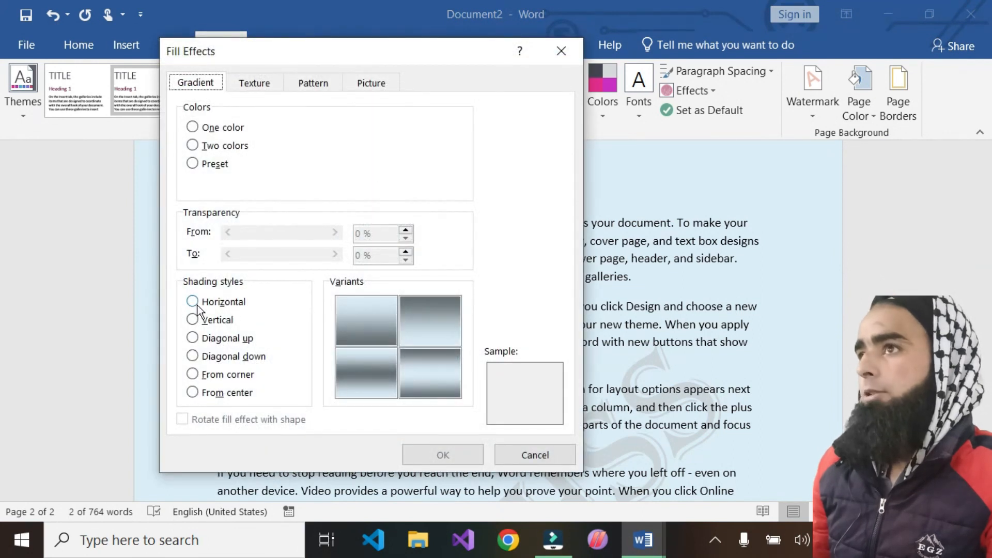
click(195, 339)
click(443, 454)
scroll(659, 360, down, 1)
scroll(658, 360, down, 3)
scroll(659, 360, up, 3)
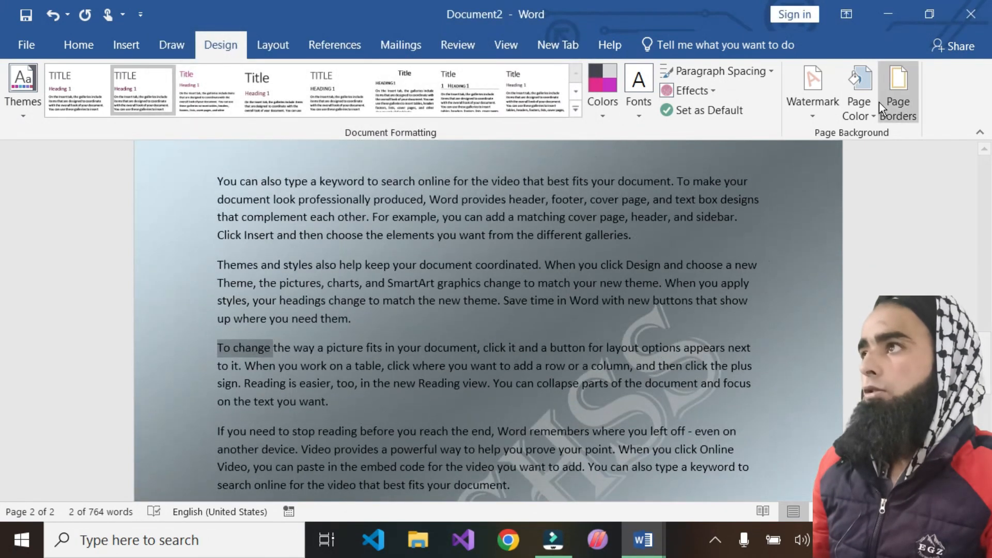
Step: Replace the page background with a solid medium gray theme color
click(860, 102)
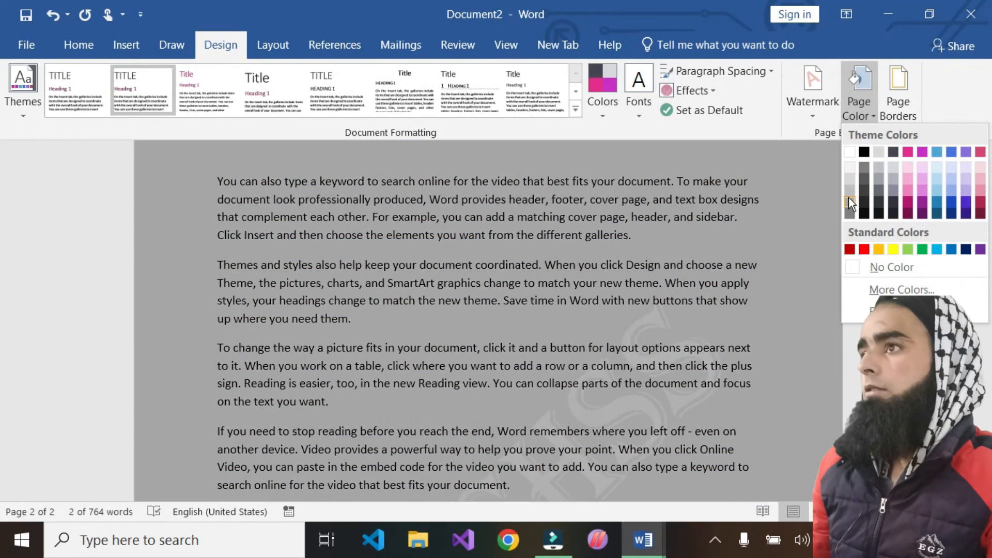
click(848, 197)
scroll(600, 413, down, 4)
scroll(599, 413, up, 3)
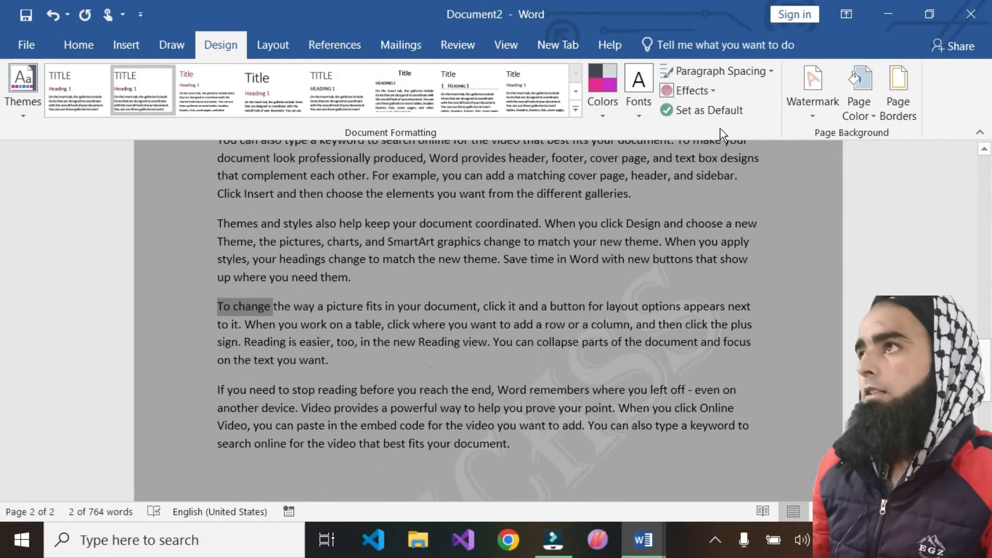
Step: Add a ½ pt solid Box page border to the whole document and check it on the pages
click(898, 112)
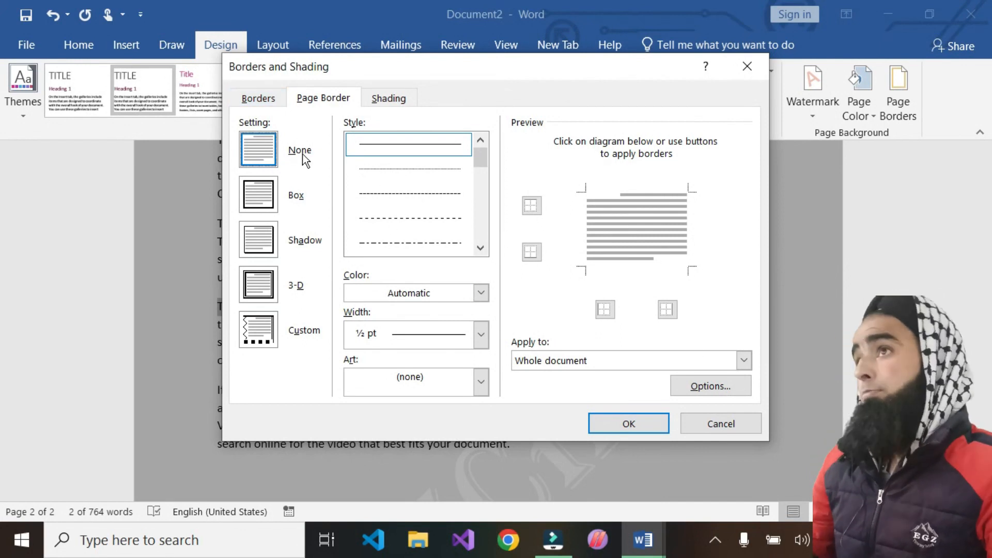
click(257, 195)
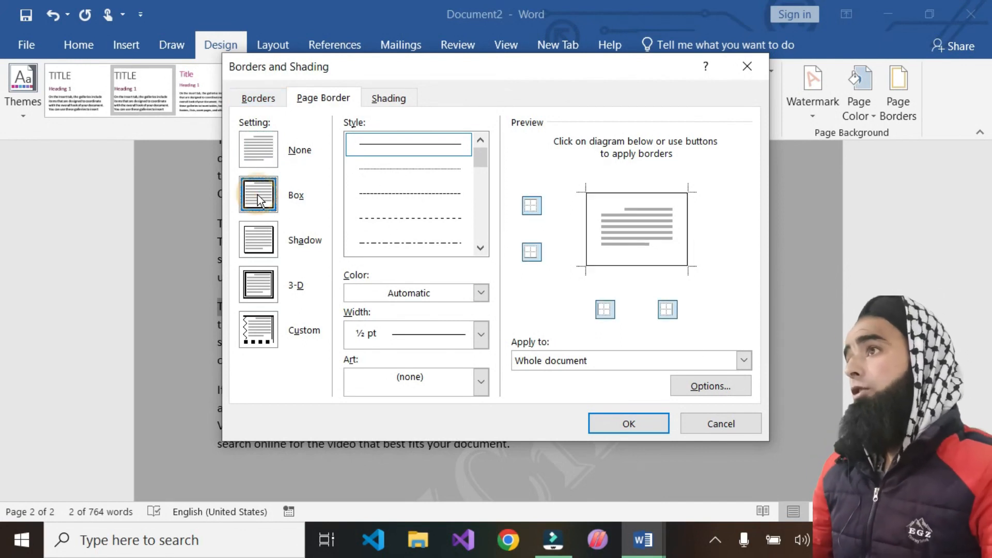
click(629, 423)
scroll(191, 297, up, 6)
scroll(517, 362, down, 15)
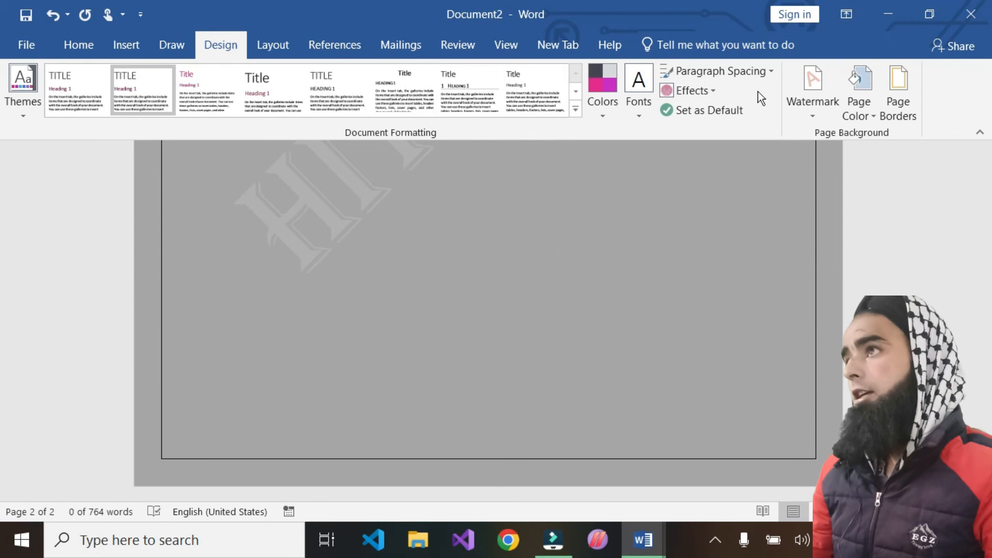
Step: Change the whole document's page border to the fourth line style, a ½ pt dashed line, and check it on the page
click(912, 114)
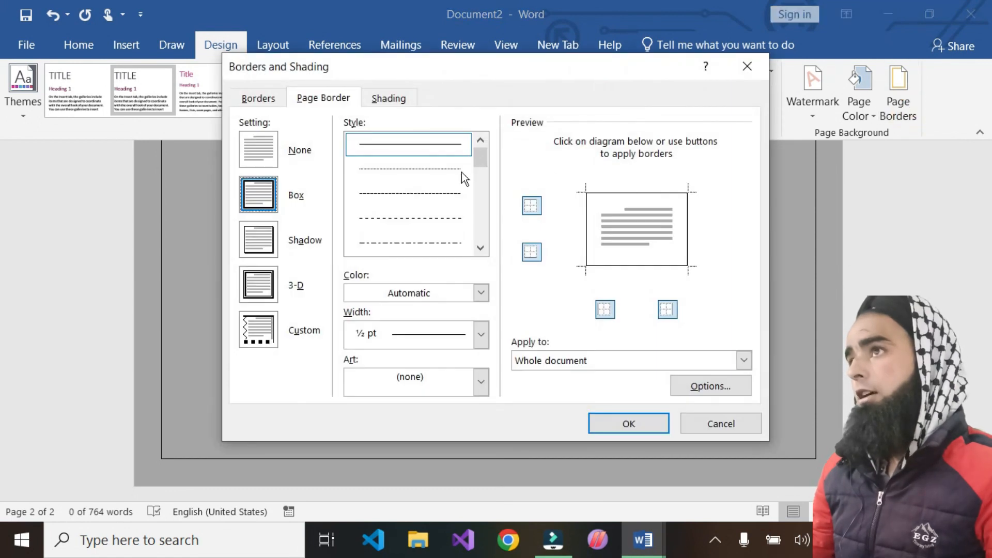
click(386, 168)
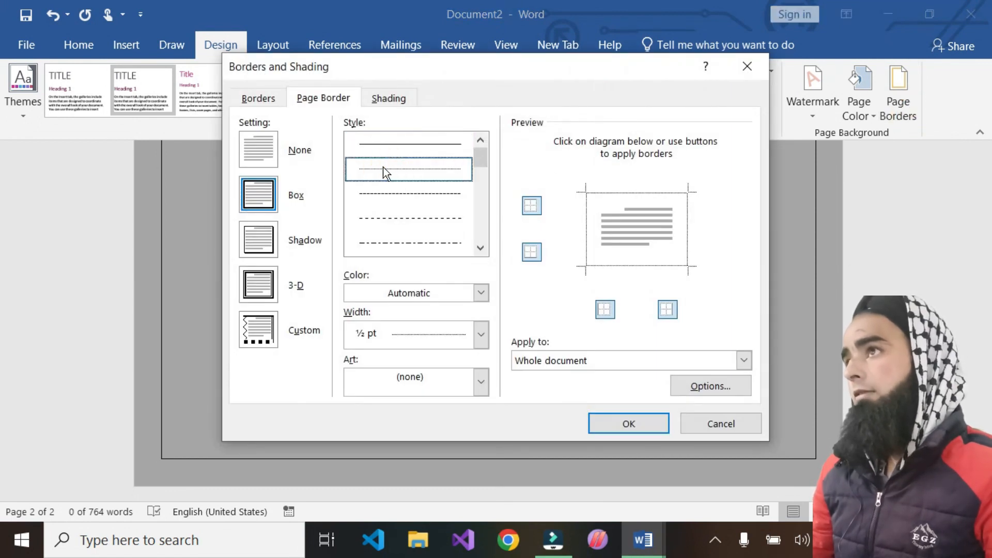
click(386, 193)
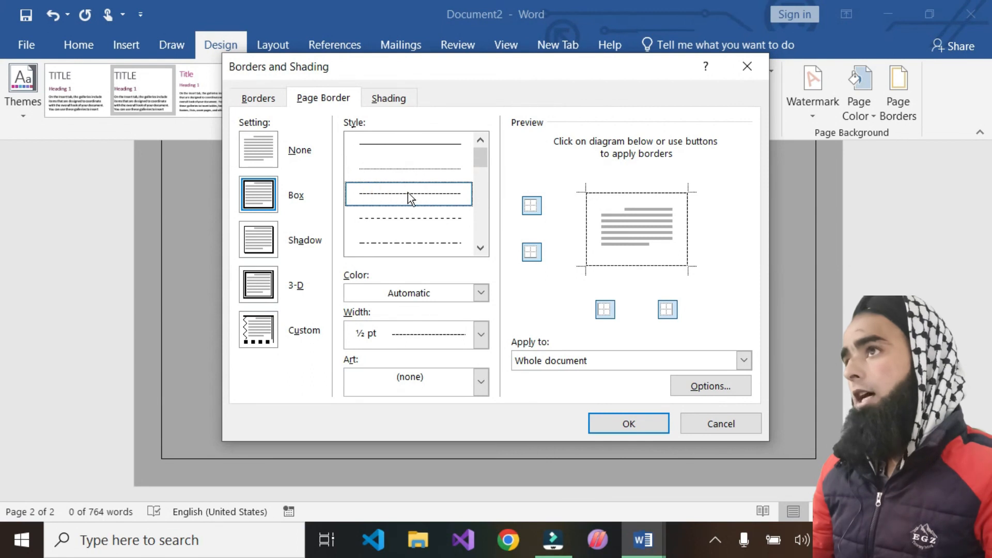
click(386, 218)
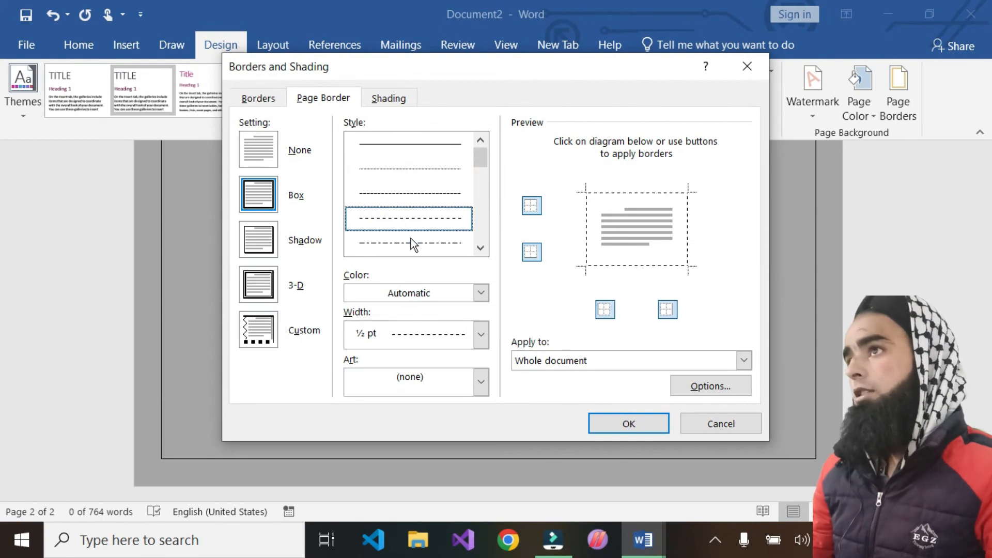
click(628, 424)
scroll(627, 420, up, 3)
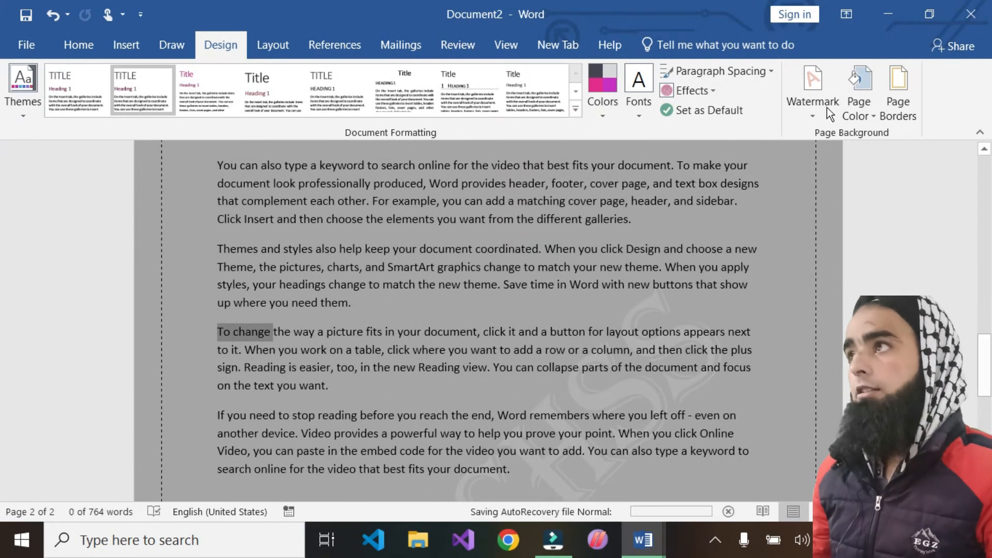
Step: Apply a ¾ pt single wavy line as the page border of the whole document and inspect it close up
click(898, 93)
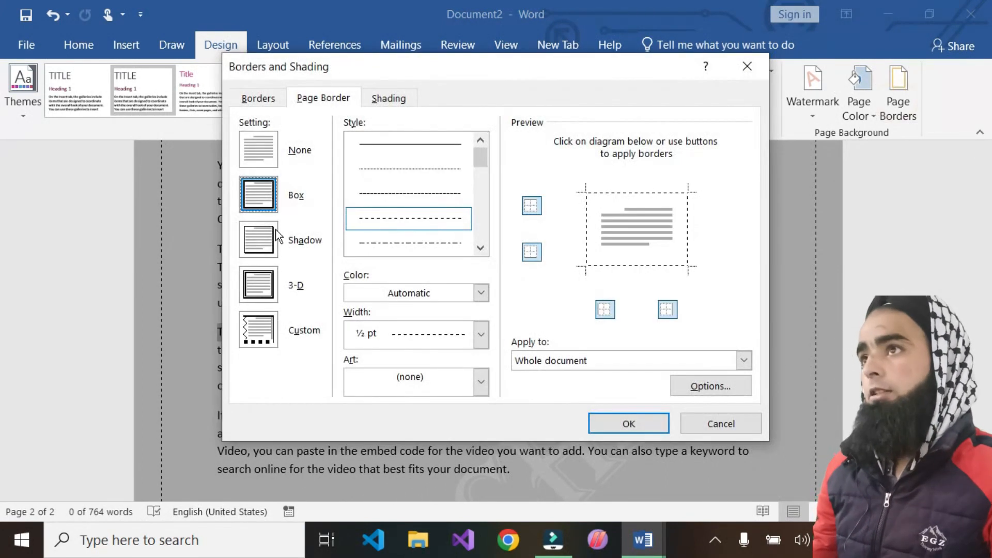
click(480, 248)
click(482, 249)
click(481, 249)
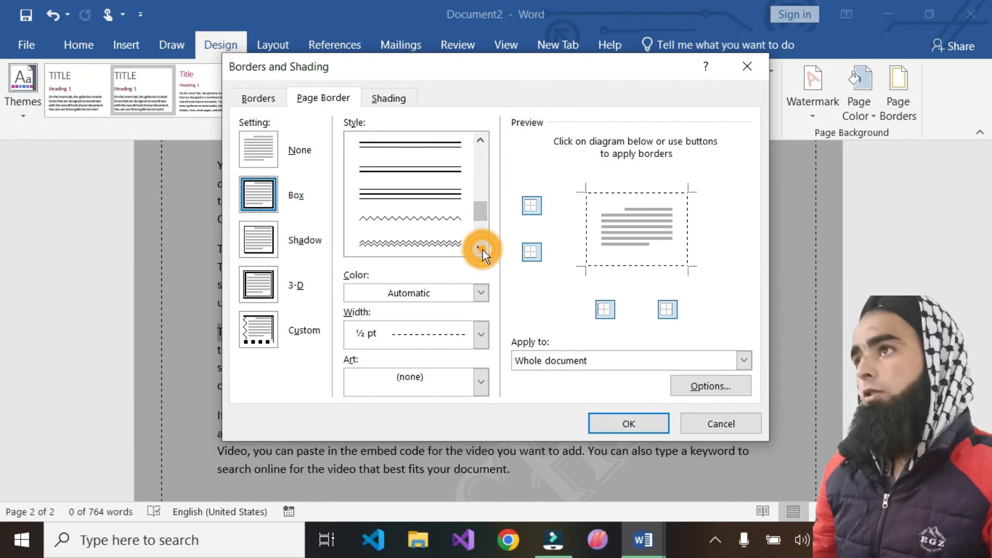
click(388, 217)
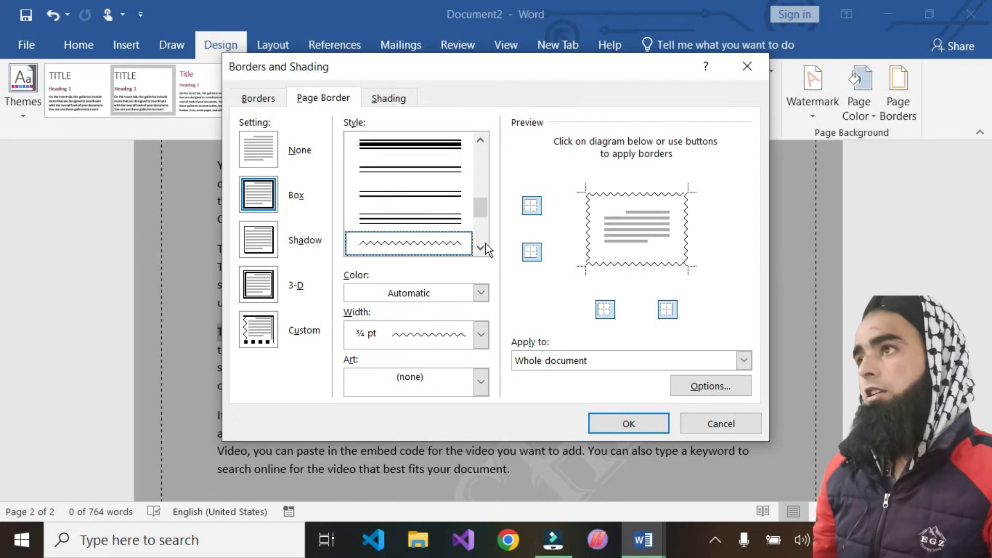
click(630, 425)
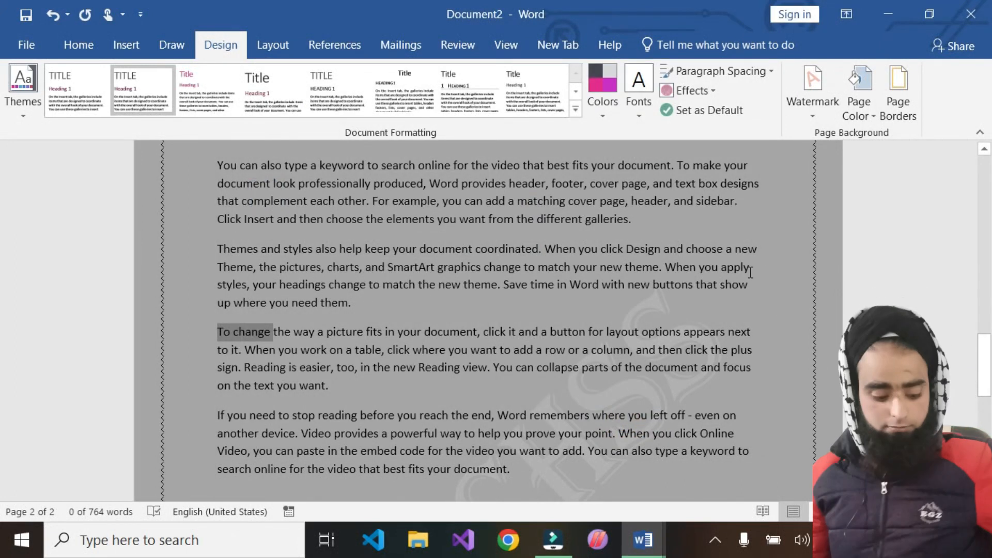
scroll(19, 342, up, 10)
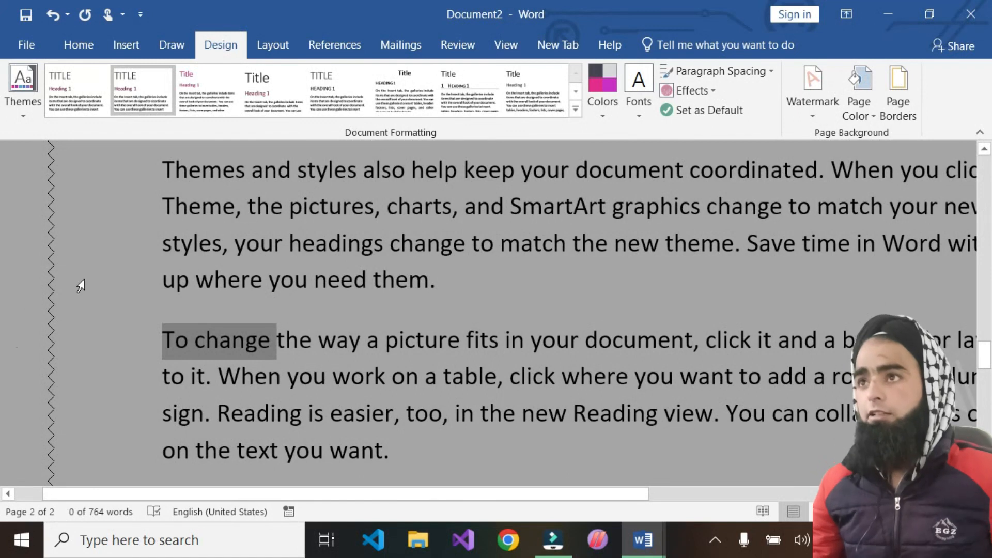
Step: Apply the Shadow page border setting with a ½ pt solid line to the whole document and inspect the page edges
click(903, 106)
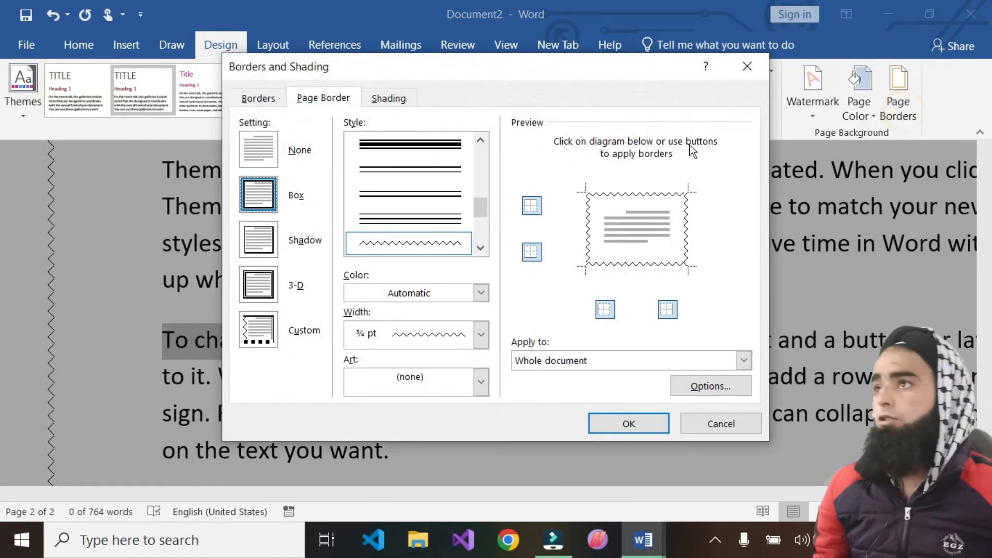
click(260, 249)
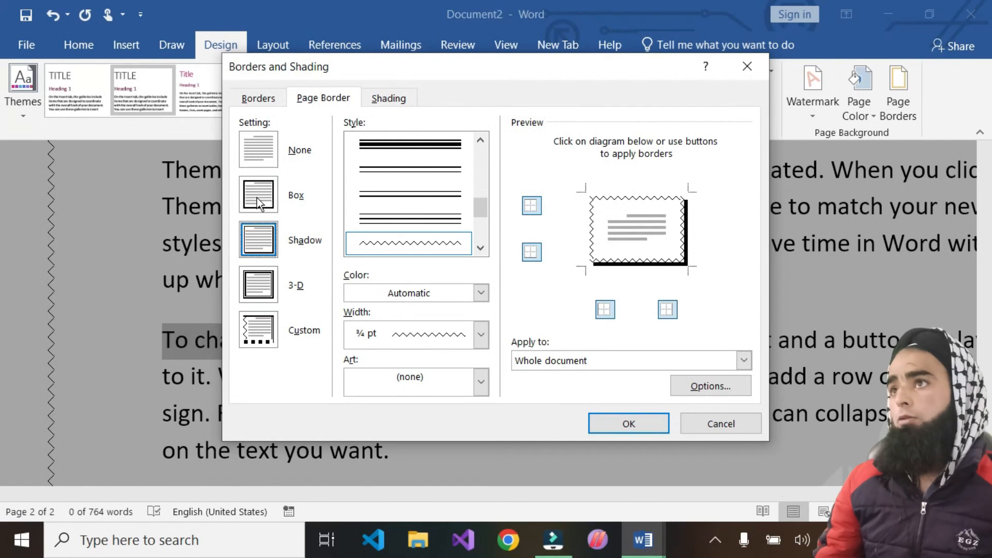
click(259, 159)
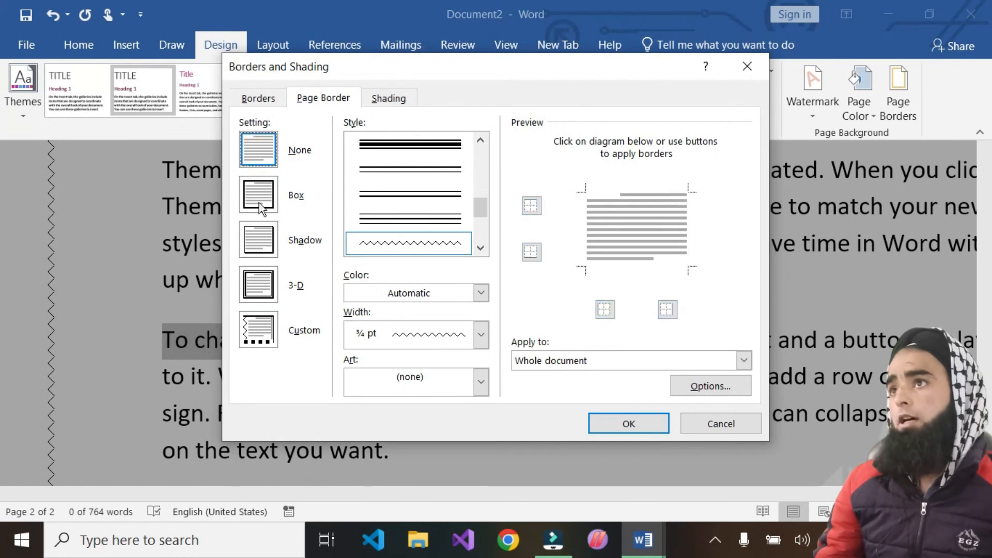
click(264, 237)
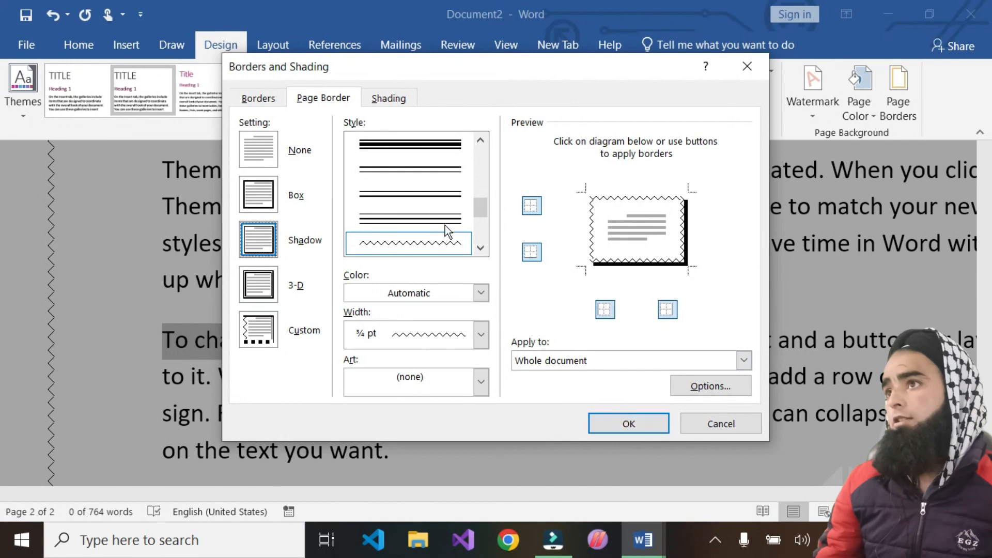
scroll(444, 223, up, 3)
click(409, 147)
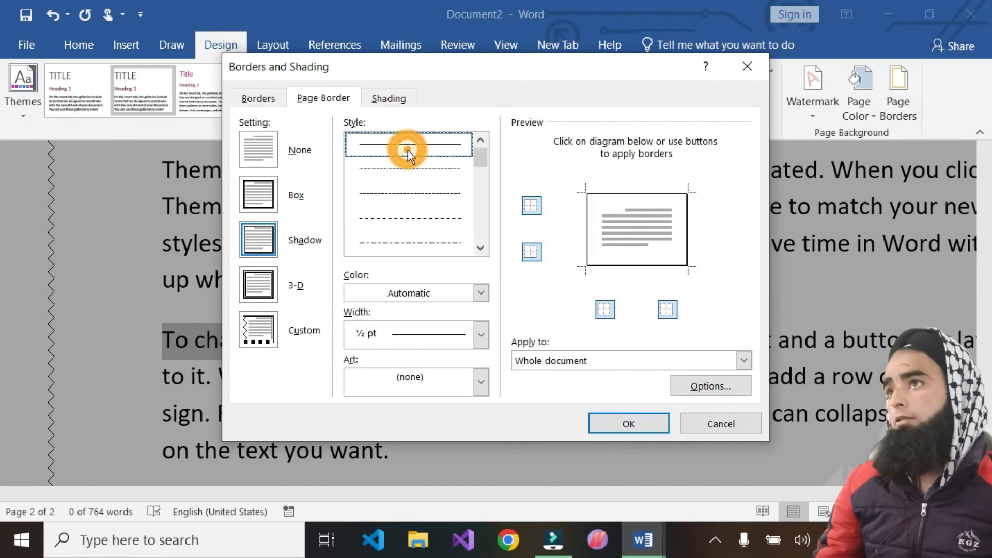
click(629, 427)
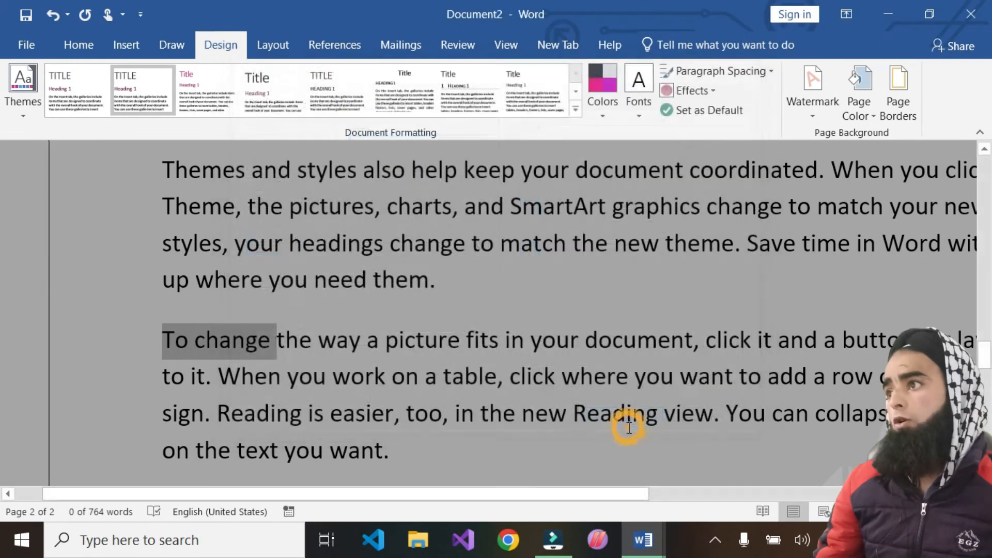
ctrl+scroll(476, 343, down, 5)
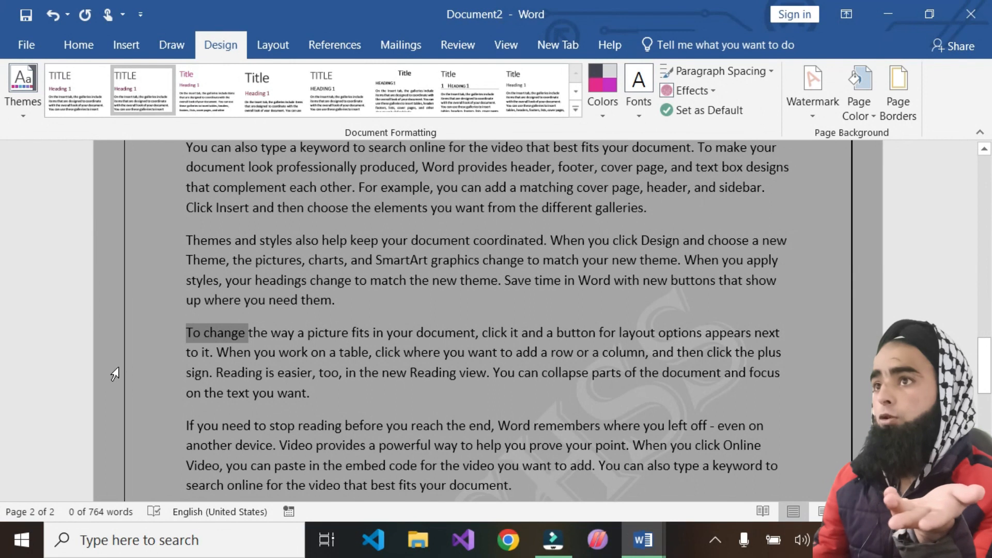
scroll(855, 335, down, 2)
scroll(854, 335, down, 5)
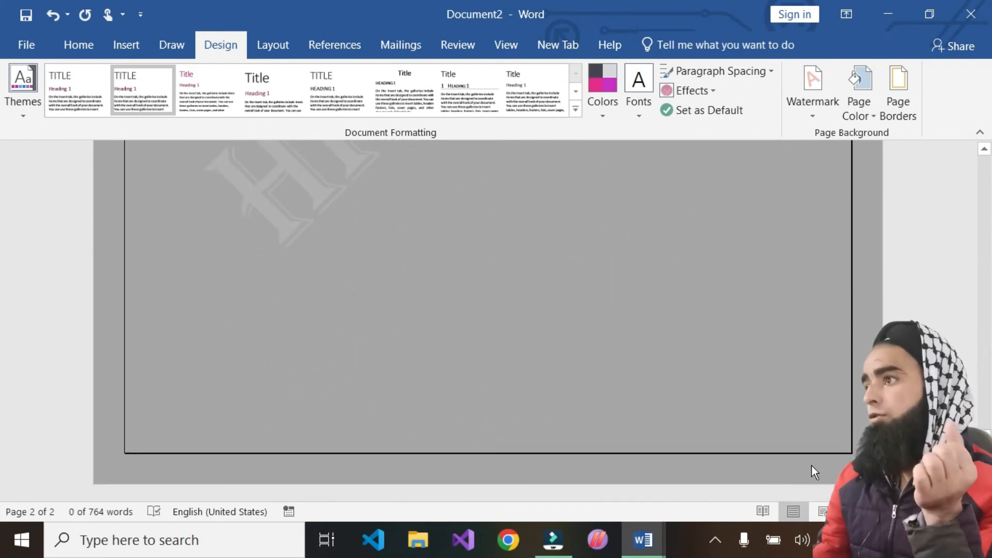
Step: Switch the page border to the 3-D setting with the ½ pt solid line and check it across both pages
click(852, 110)
click(896, 115)
click(897, 115)
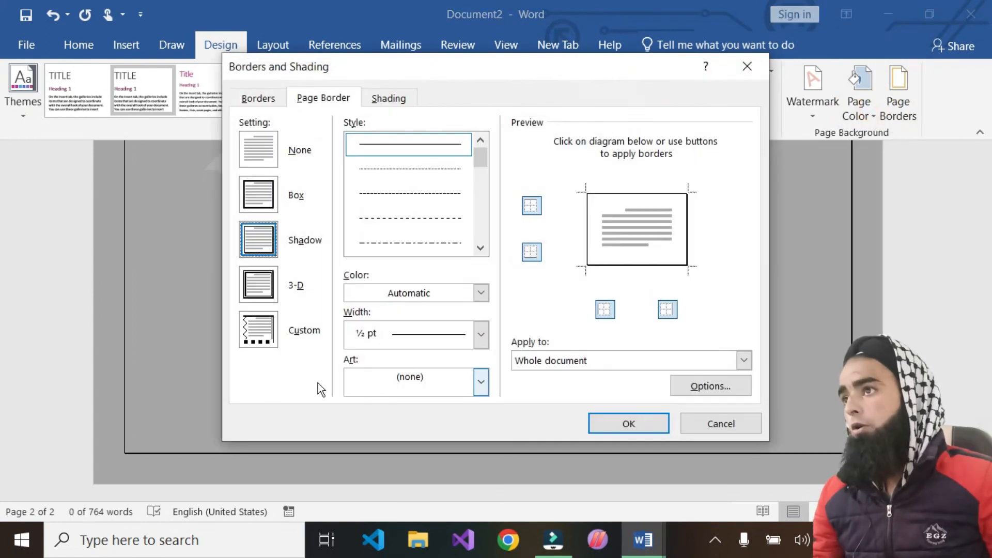
click(277, 295)
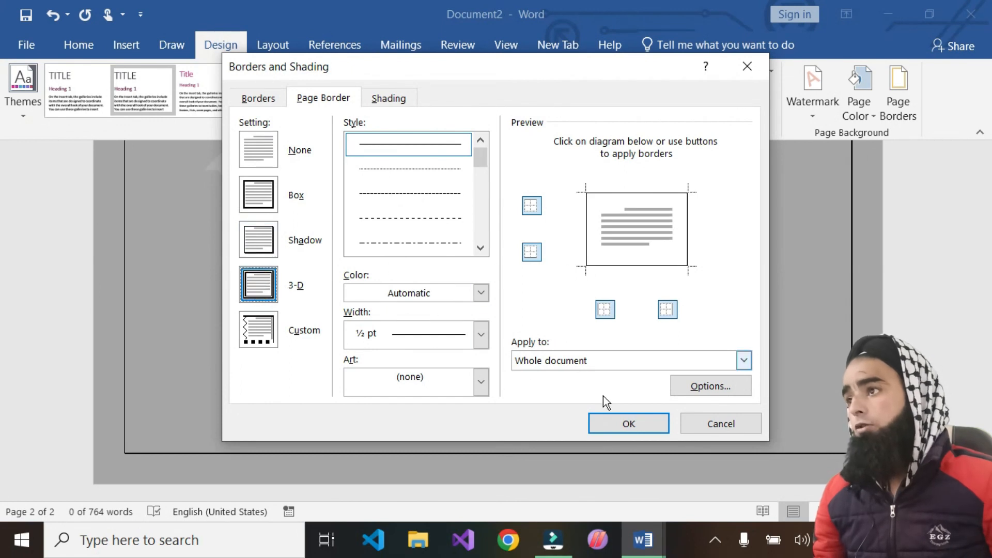
click(628, 429)
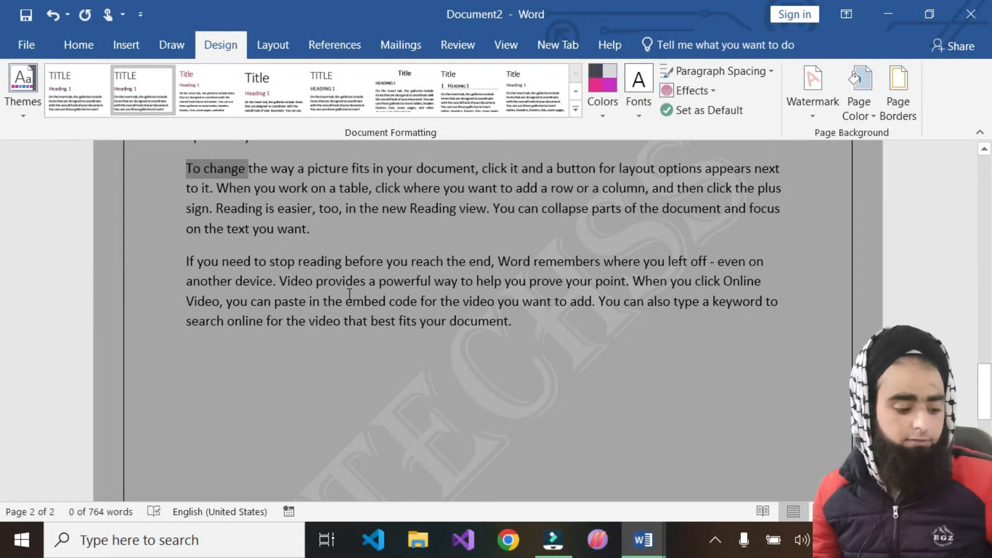
scroll(346, 300, down, 10)
scroll(413, 357, up, 10)
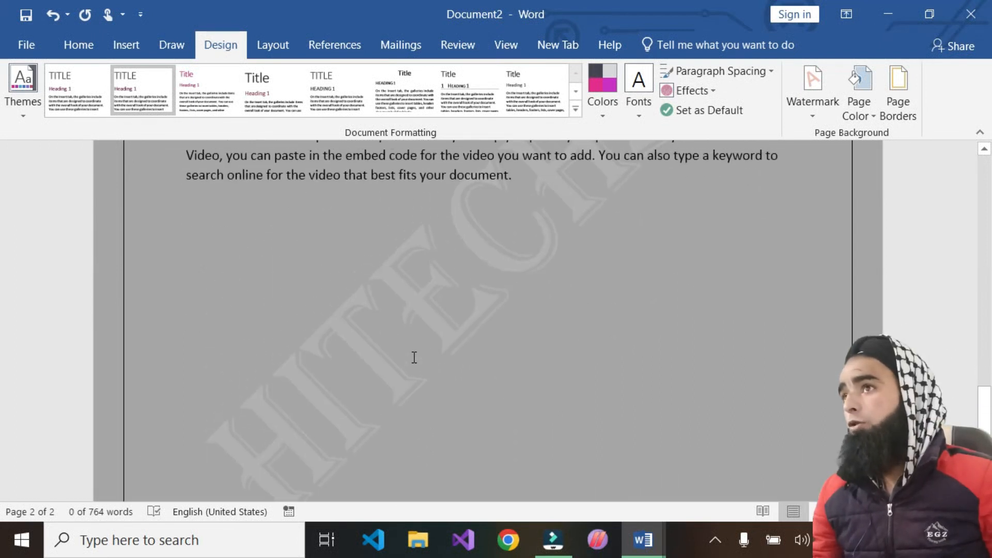
scroll(315, 345, up, 5)
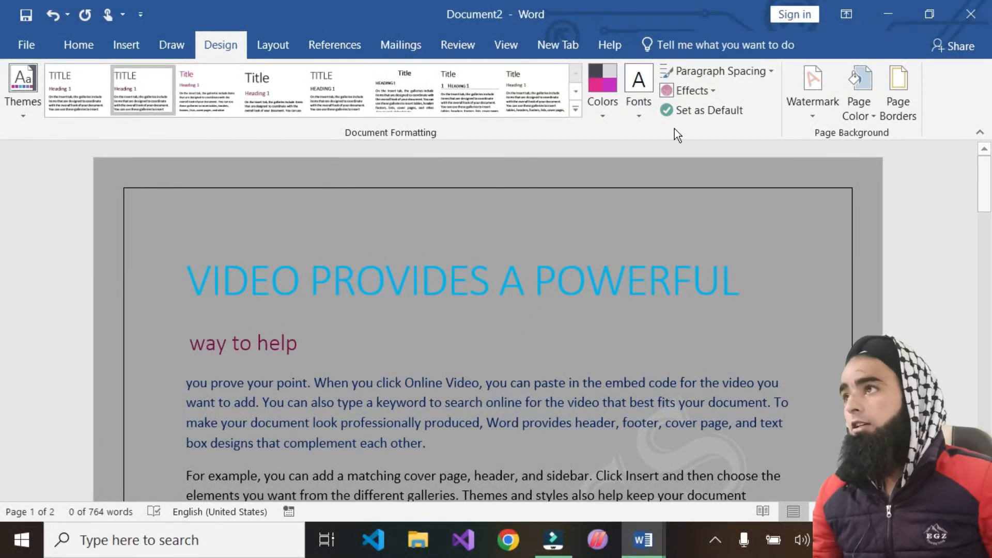
Step: Apply a 3-D page border in the pink theme color at 3 pt width and check it on the pages
click(897, 111)
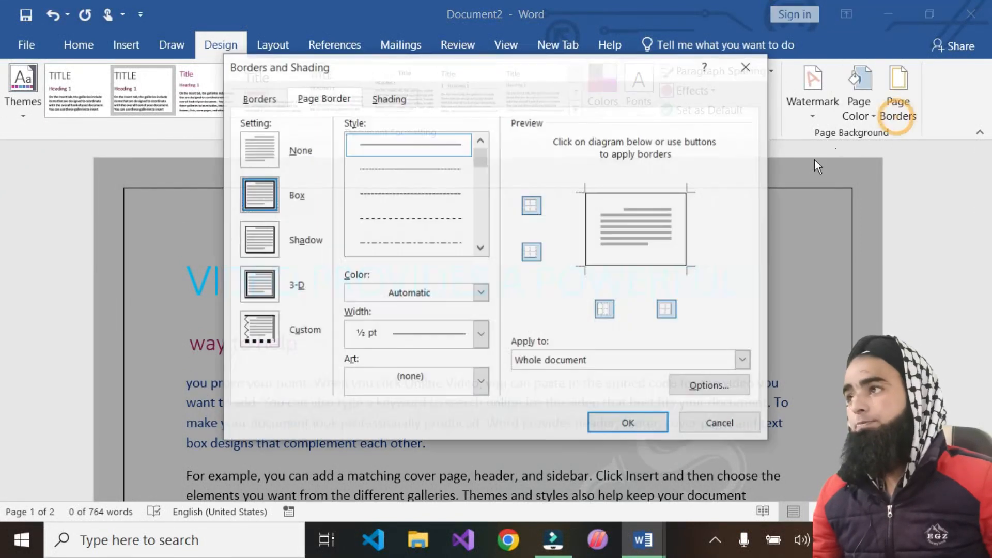
click(271, 297)
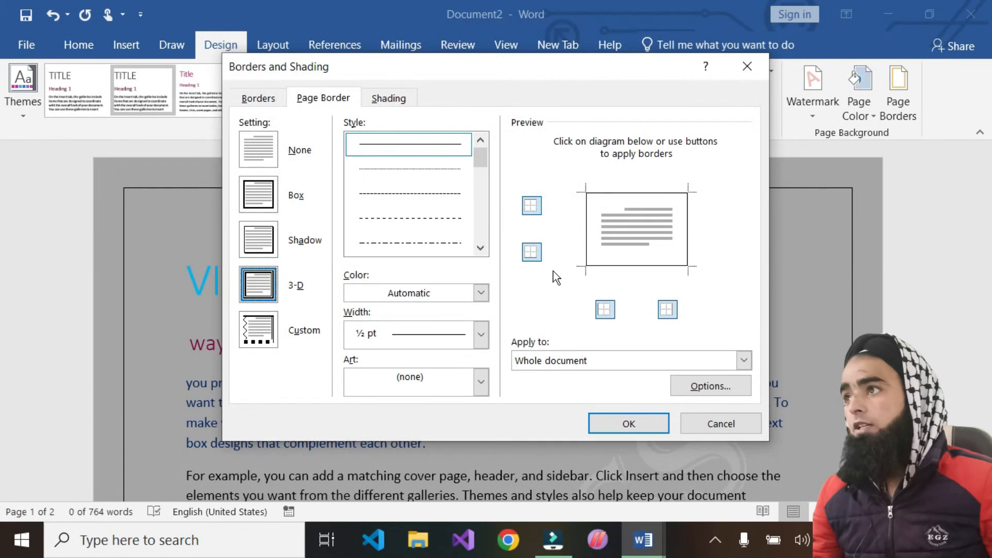
click(485, 293)
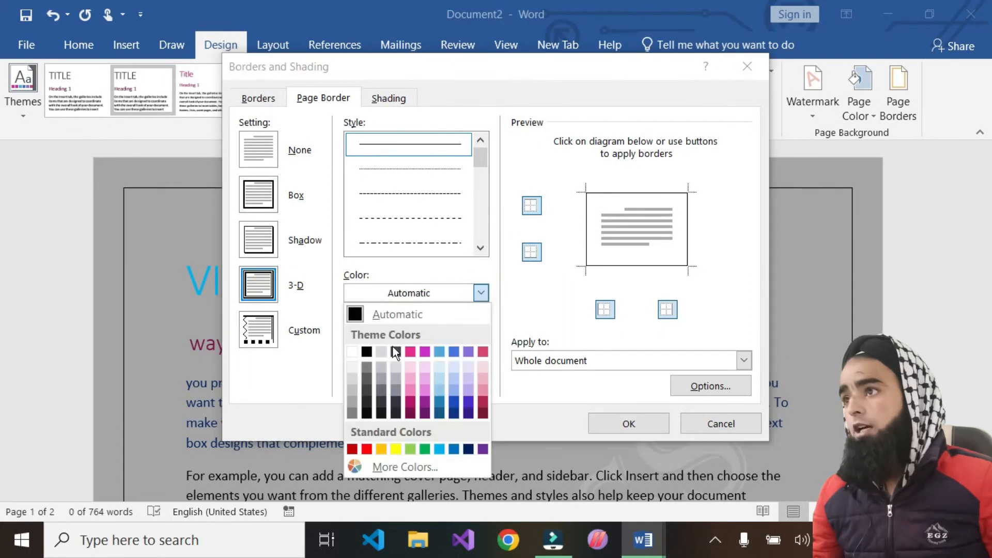
click(411, 353)
click(481, 335)
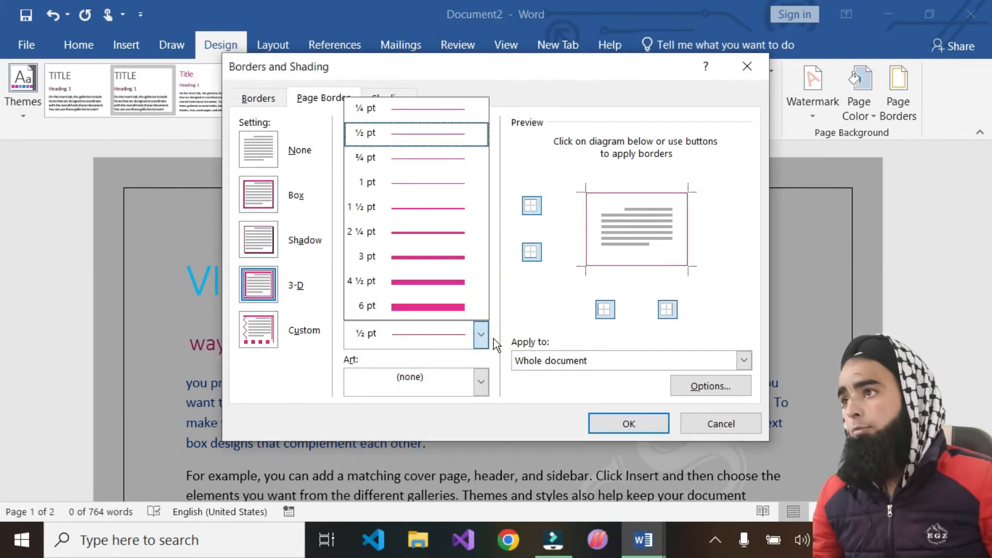
click(418, 258)
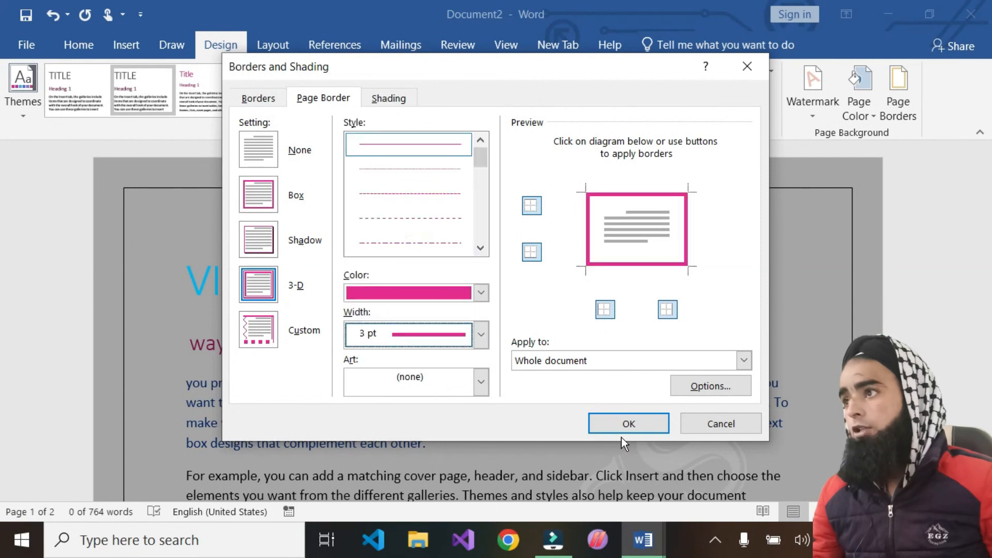
click(627, 423)
scroll(475, 348, up, 14)
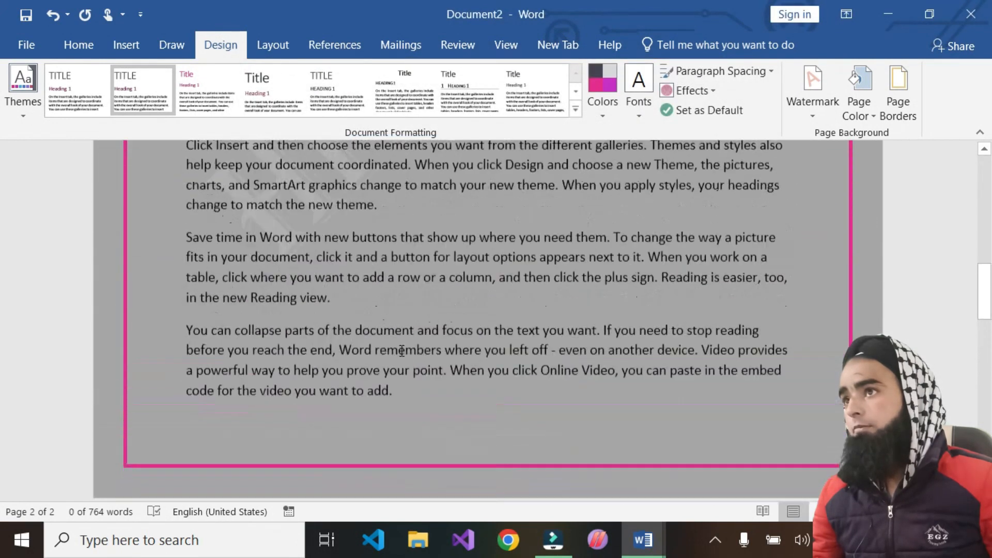
scroll(372, 352, up, 4)
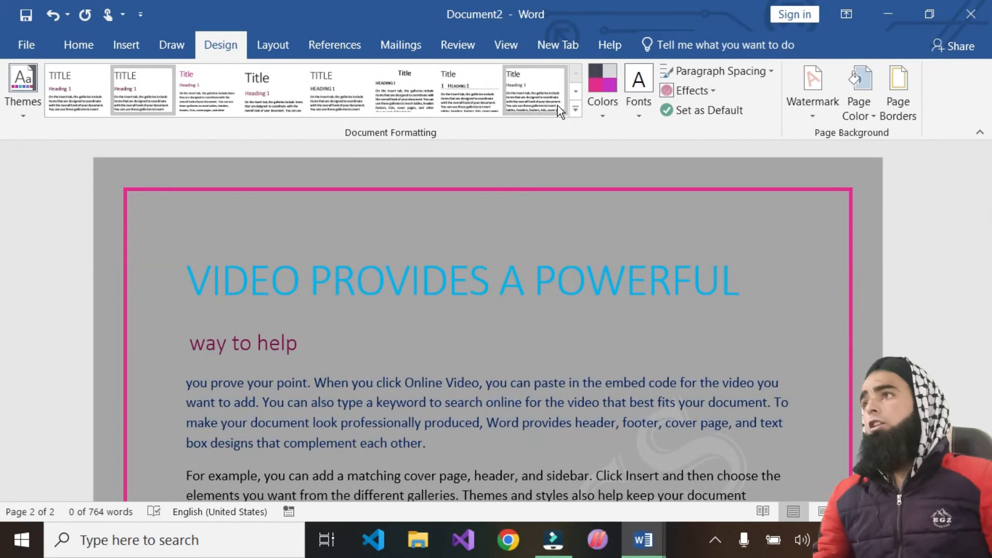
Step: Compare the Box, Shadow and 3-D page border settings in the preview, using the pink 3 pt line
click(900, 111)
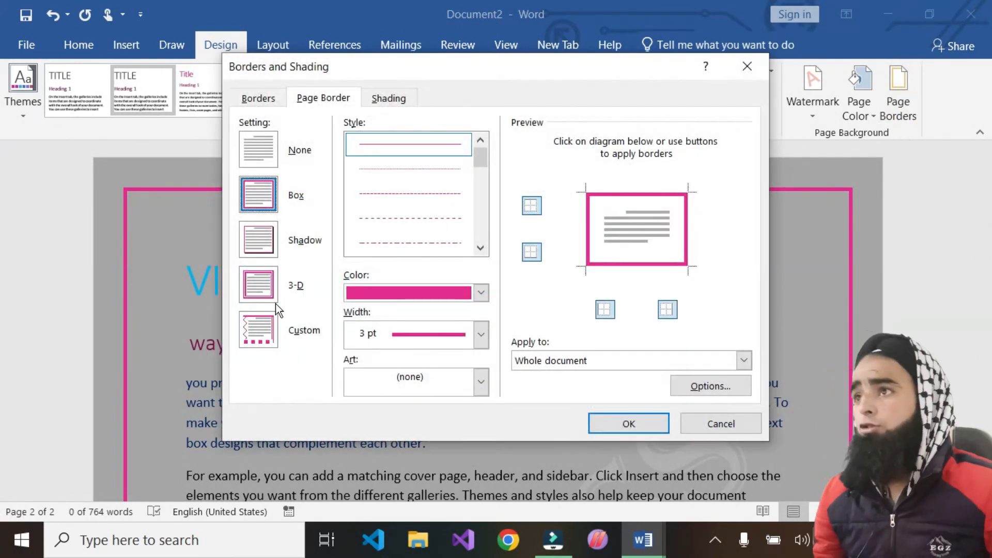
click(259, 248)
click(255, 290)
click(254, 243)
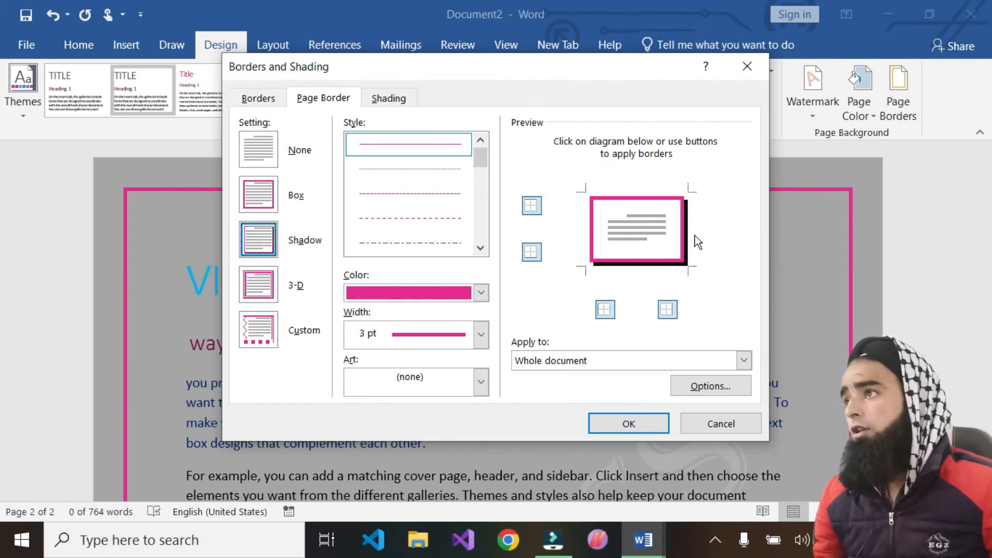
click(246, 294)
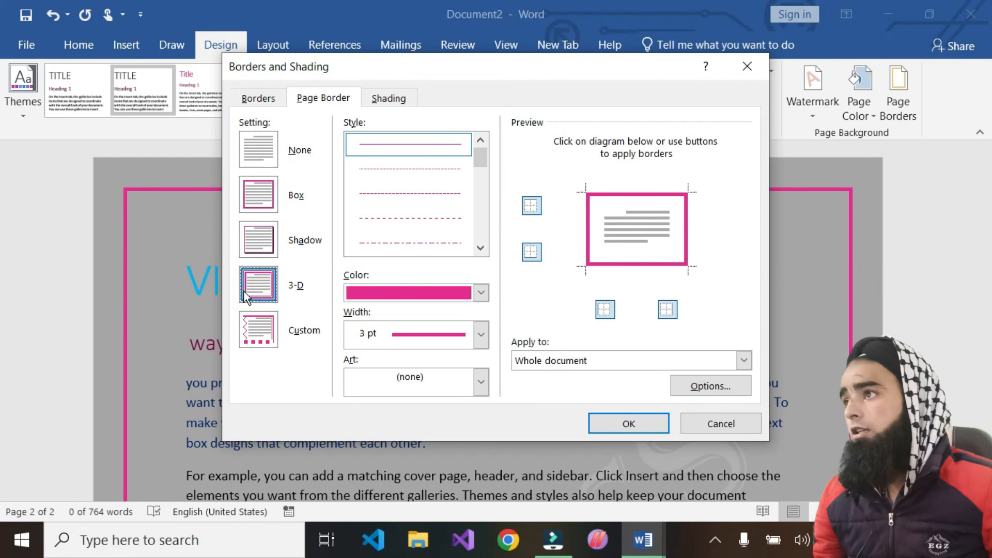
click(257, 199)
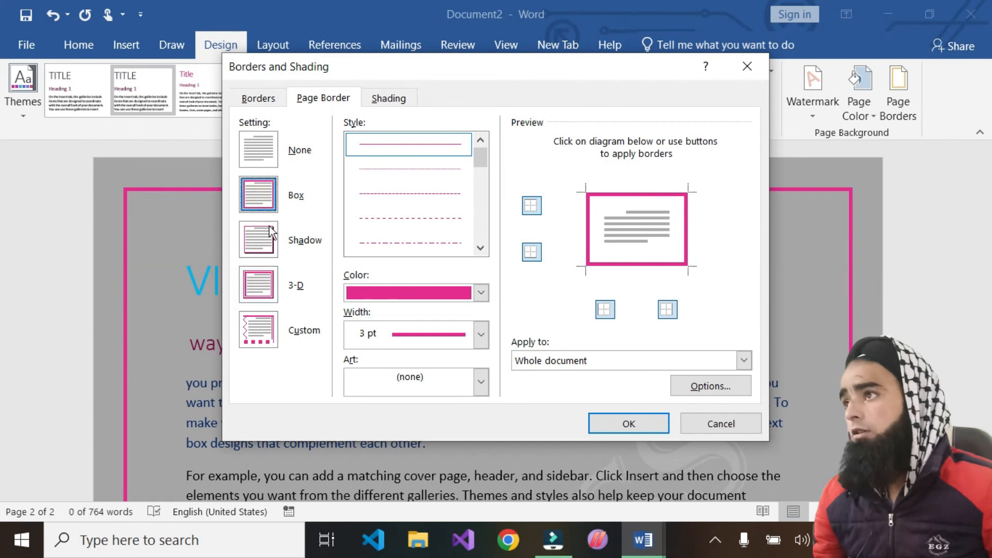
click(256, 285)
click(259, 192)
click(260, 289)
click(260, 195)
click(267, 285)
click(261, 196)
click(259, 282)
Step: Apply the Shadow page border setting with the pink 3 pt line to the whole document and check the page edges
click(258, 240)
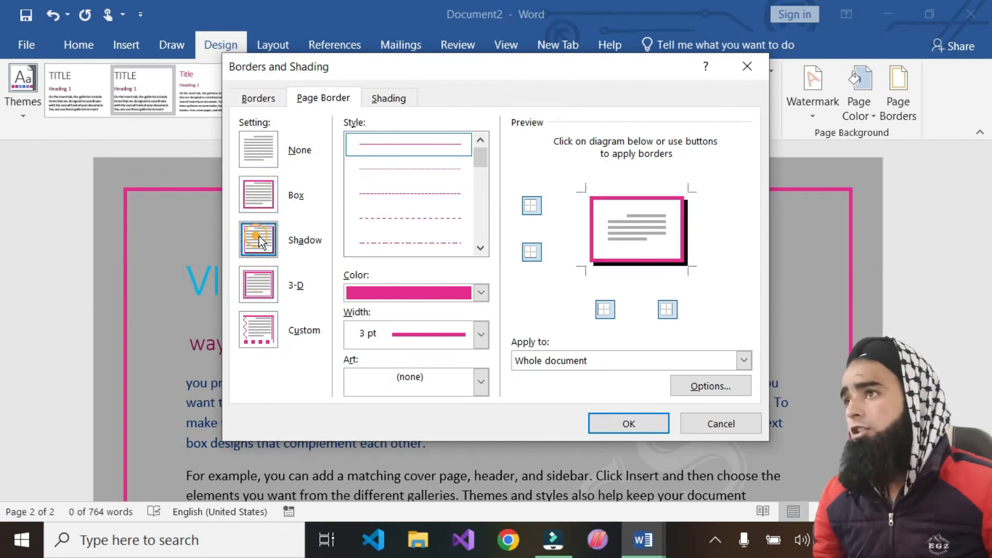
click(589, 423)
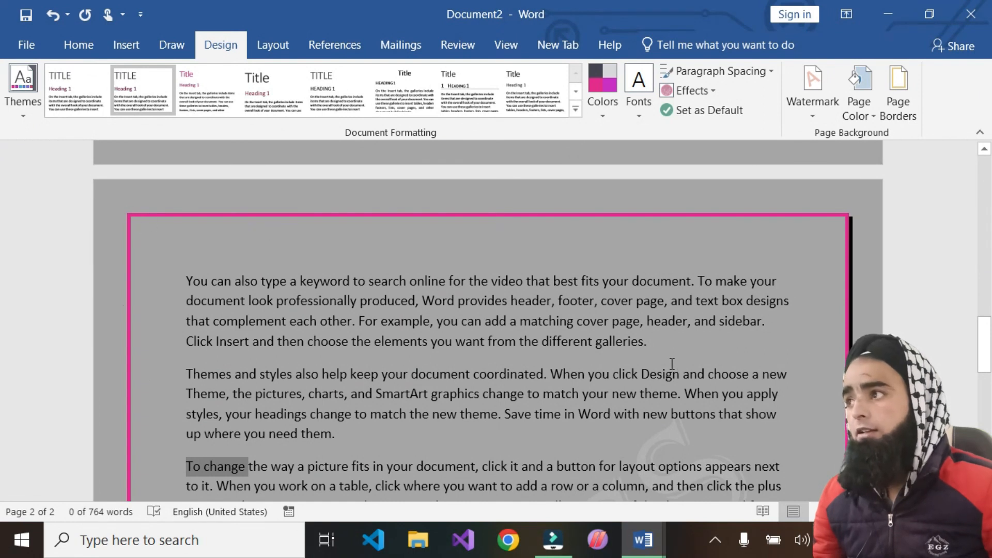
scroll(668, 366, down, 5)
scroll(488, 310, down, 5)
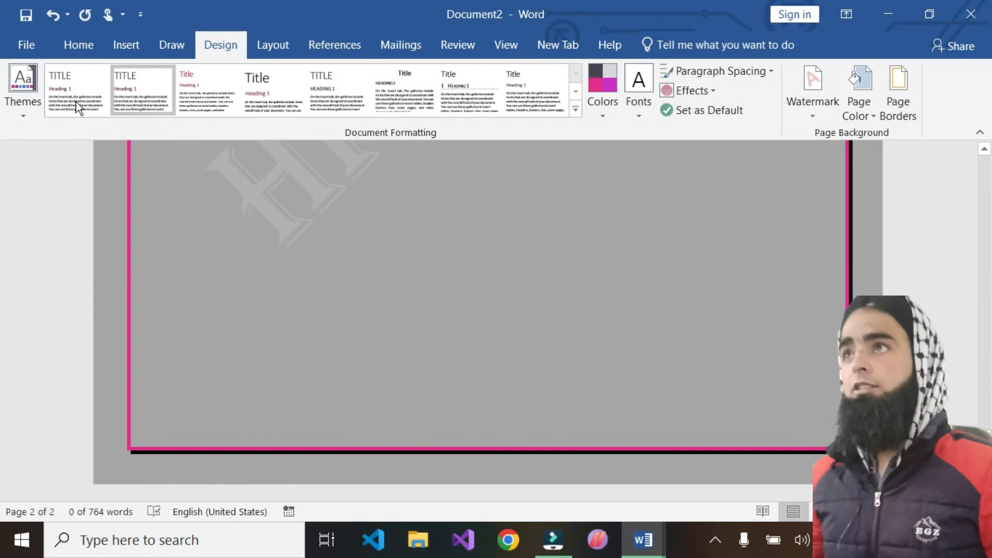
Step: Compare the Box and 3-D page border previews again and select the Custom setting
click(895, 110)
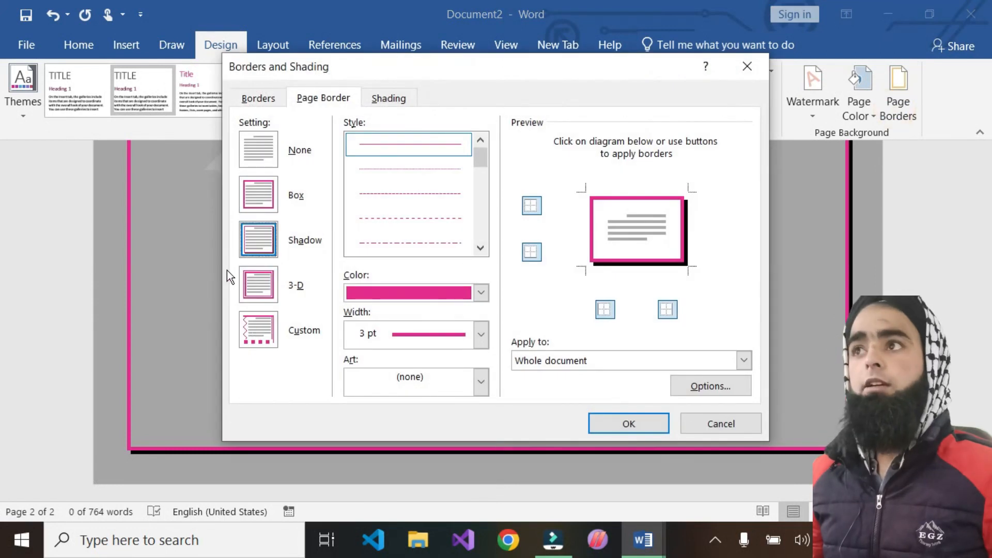
click(268, 293)
click(259, 195)
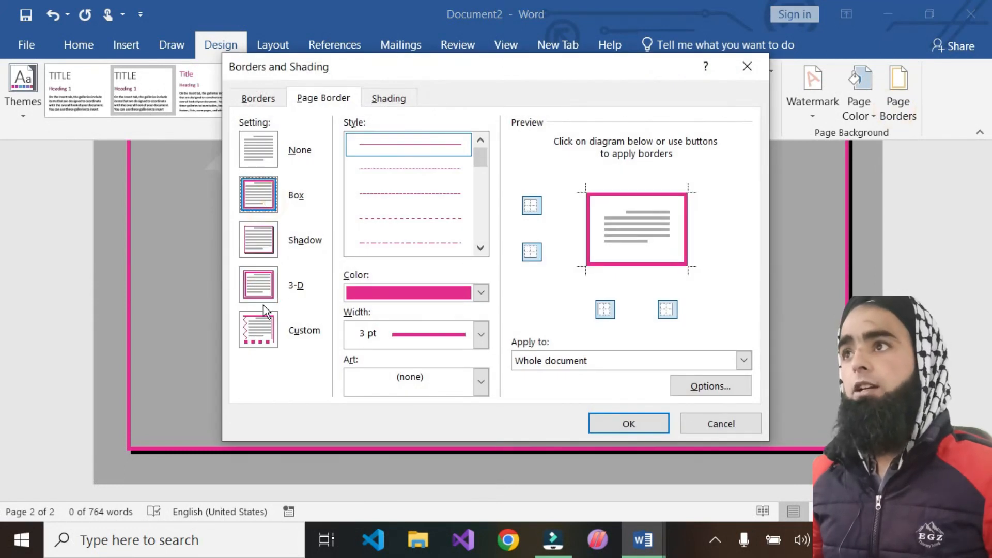
click(262, 296)
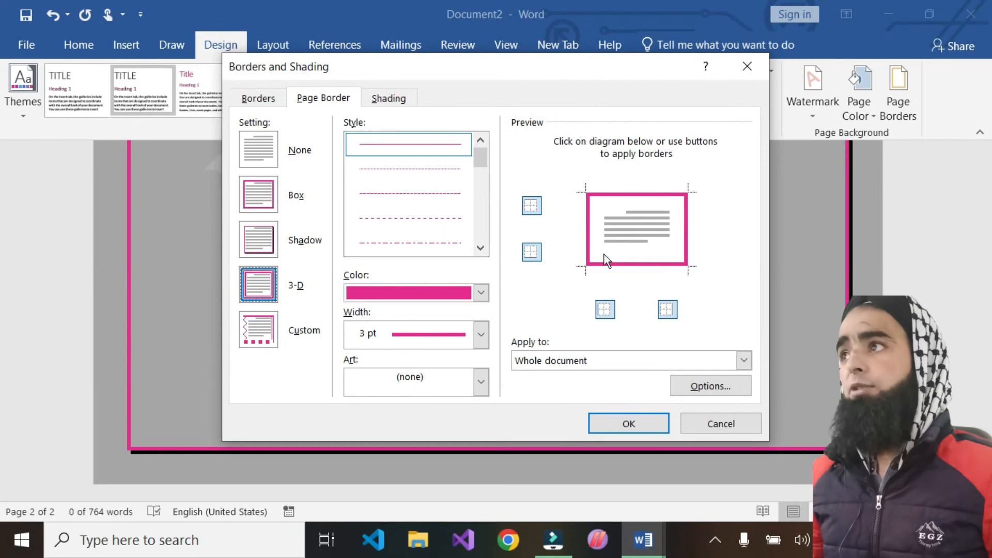
click(250, 201)
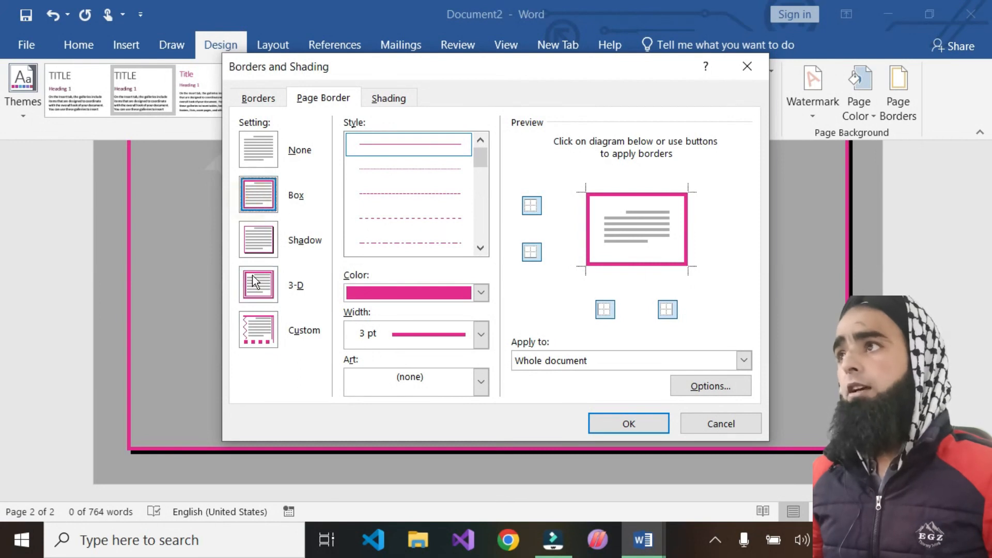
click(262, 285)
click(261, 200)
click(264, 299)
click(258, 333)
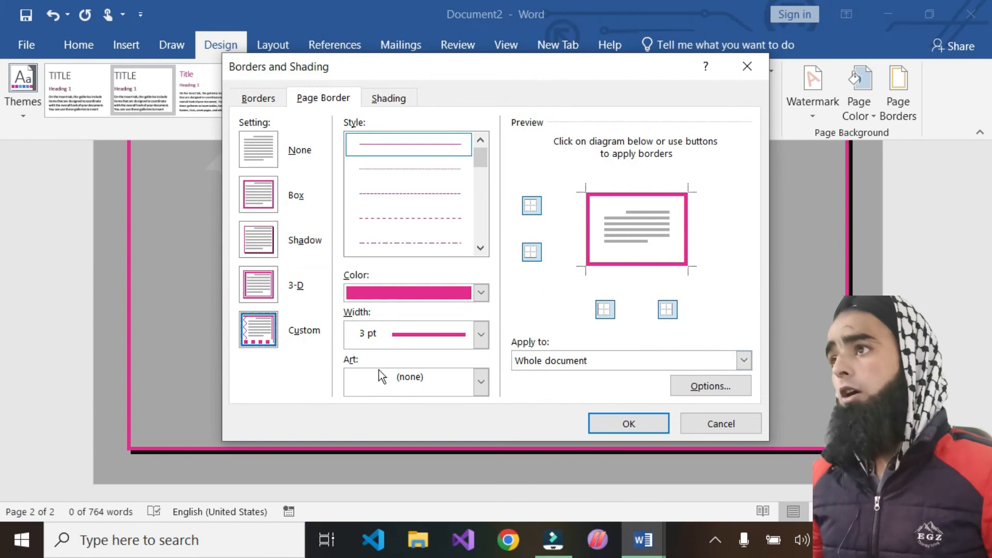
Step: Try art page borders in the preview, including red apples, a small black motif and standing figures
click(482, 382)
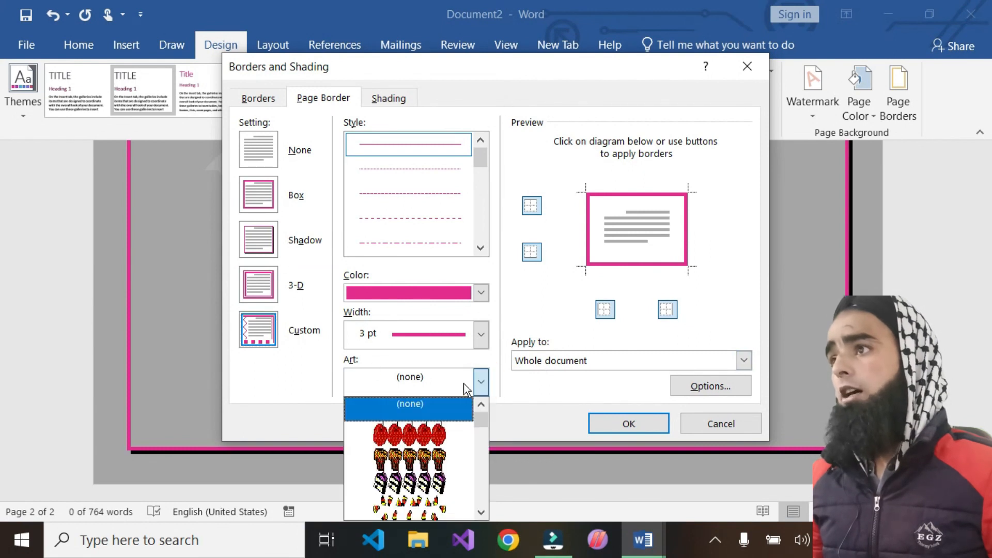
click(411, 431)
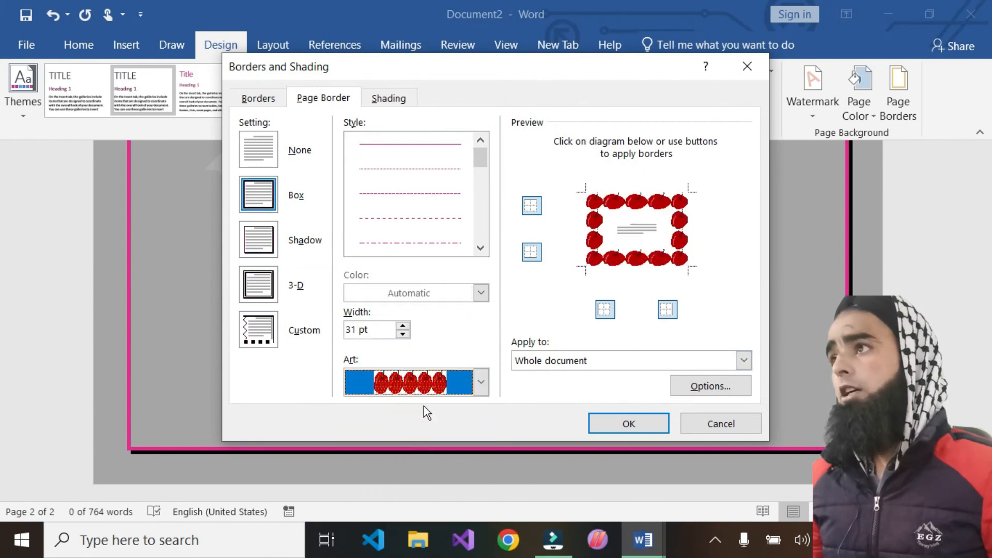
click(481, 382)
scroll(412, 460, down, 3)
scroll(410, 459, down, 10)
scroll(410, 455, down, 10)
scroll(402, 455, down, 2)
click(402, 449)
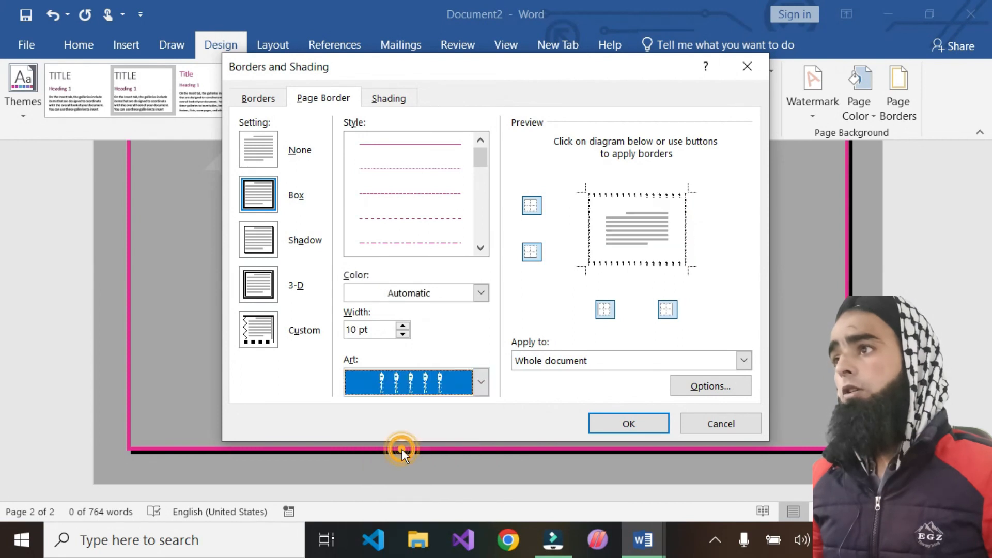
click(481, 381)
scroll(408, 439, down, 2)
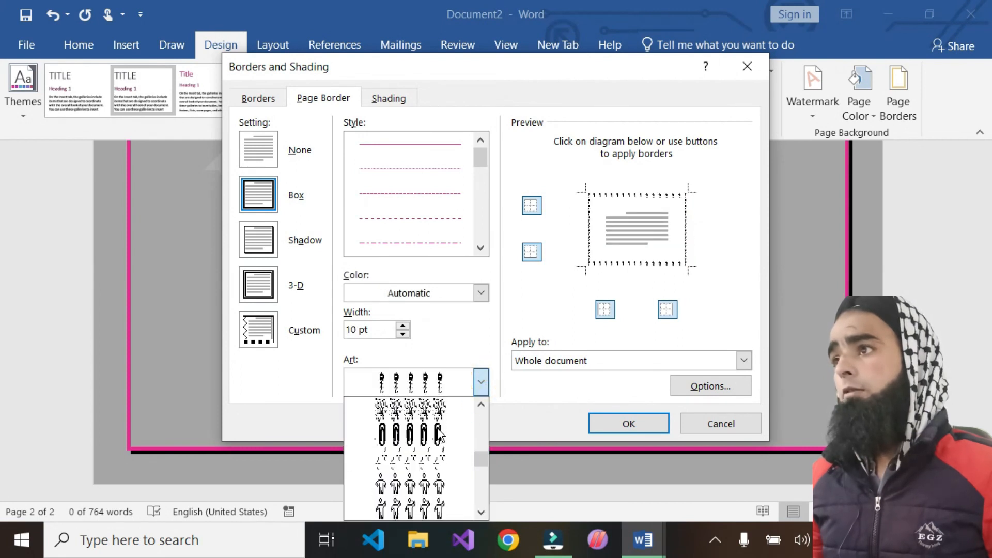
click(408, 438)
Step: Apply the red ladybug art border at 28 pt to the whole document and inspect it along the page edges
click(481, 381)
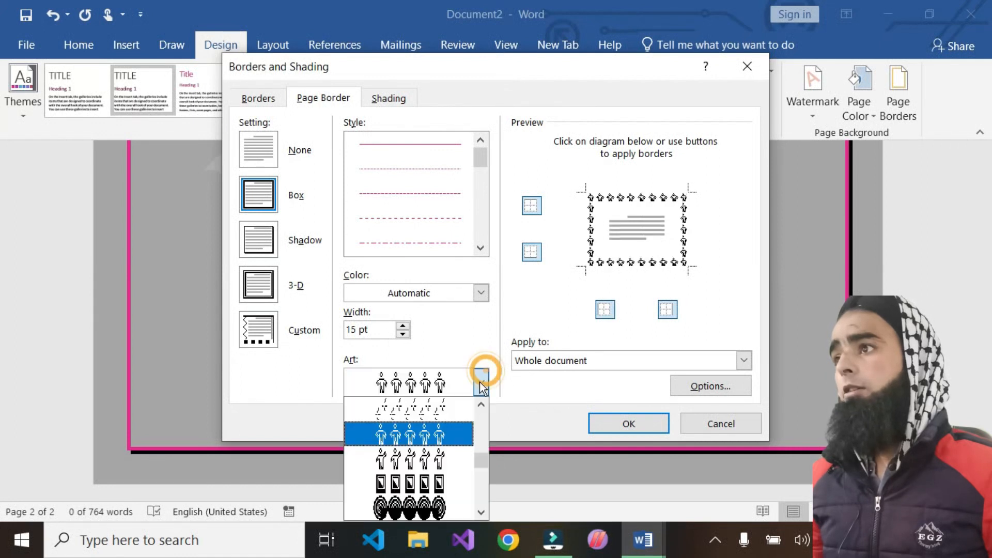
scroll(410, 444, up, 15)
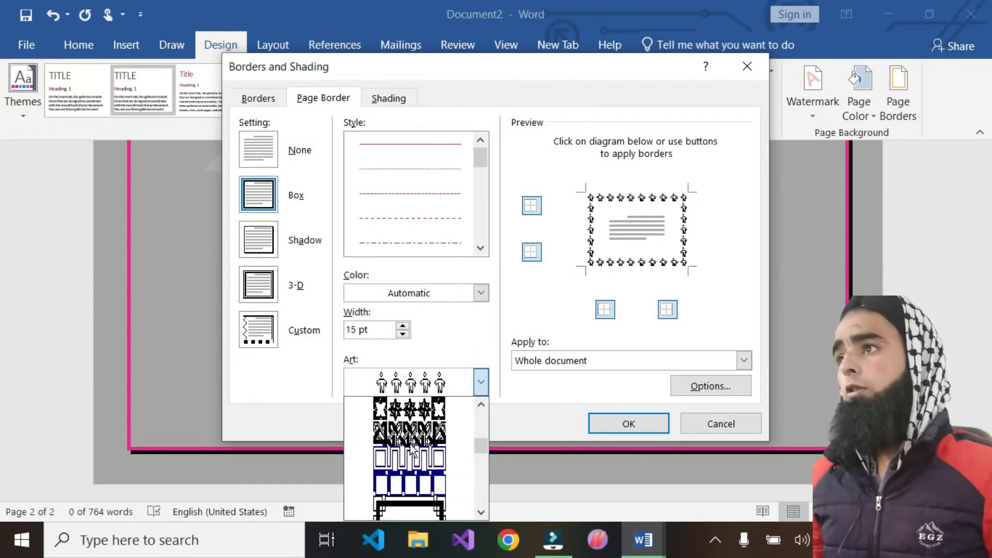
click(409, 438)
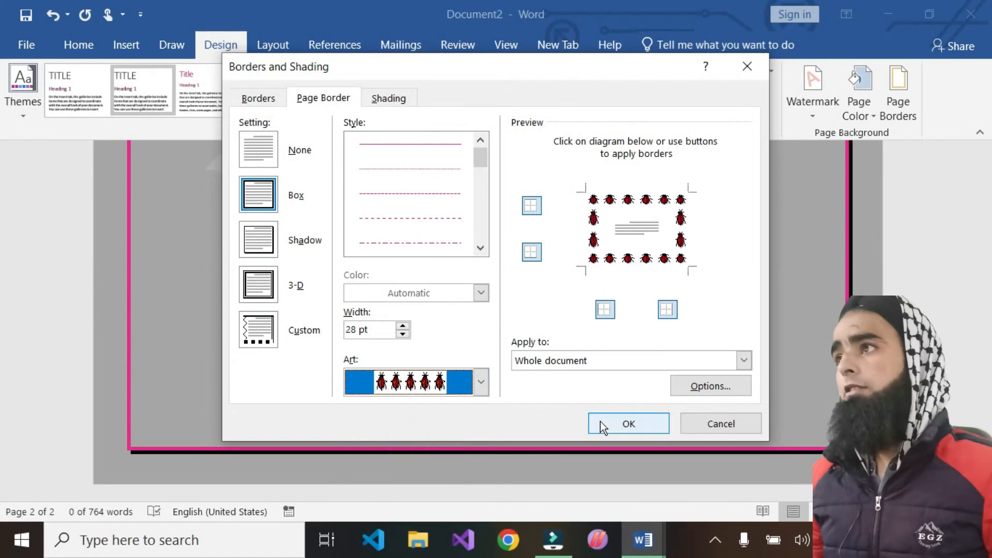
click(628, 424)
click(113, 374)
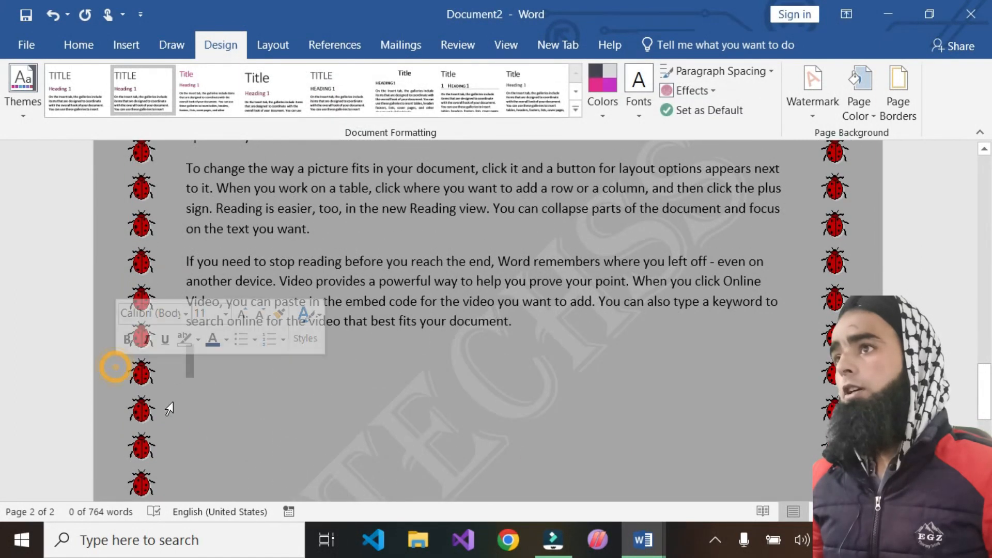
click(160, 399)
click(598, 390)
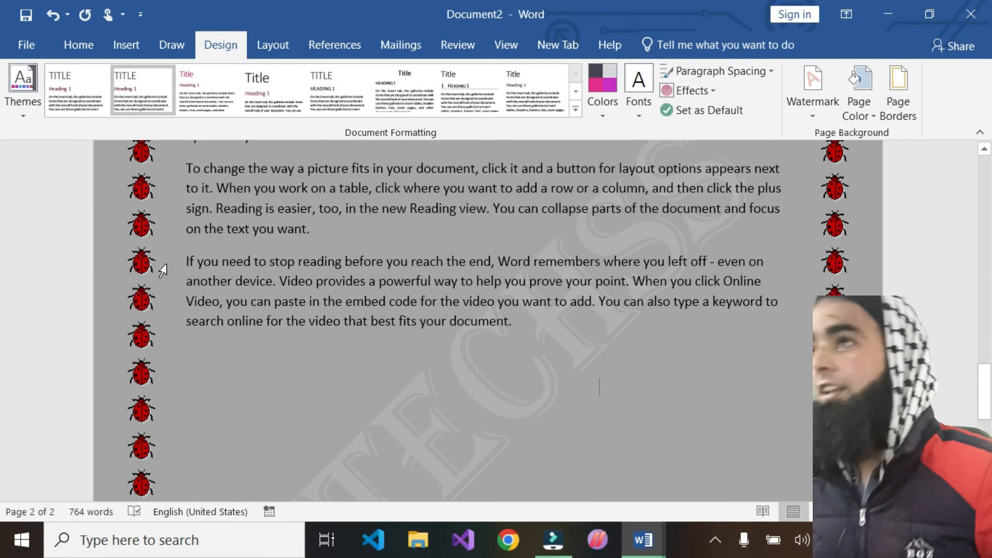
Step: Limit the ladybug page border to "This section - First page only" and check the pages
click(905, 101)
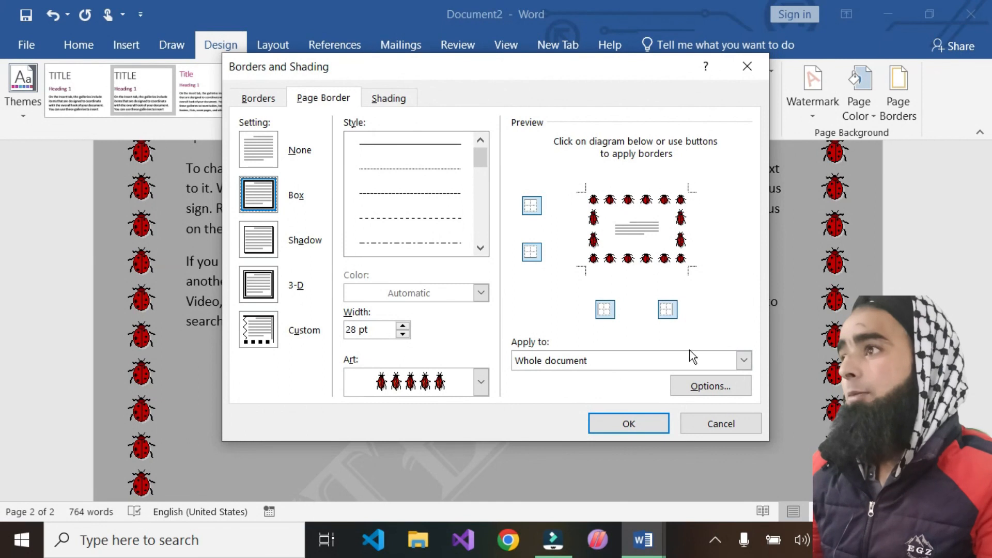
click(743, 361)
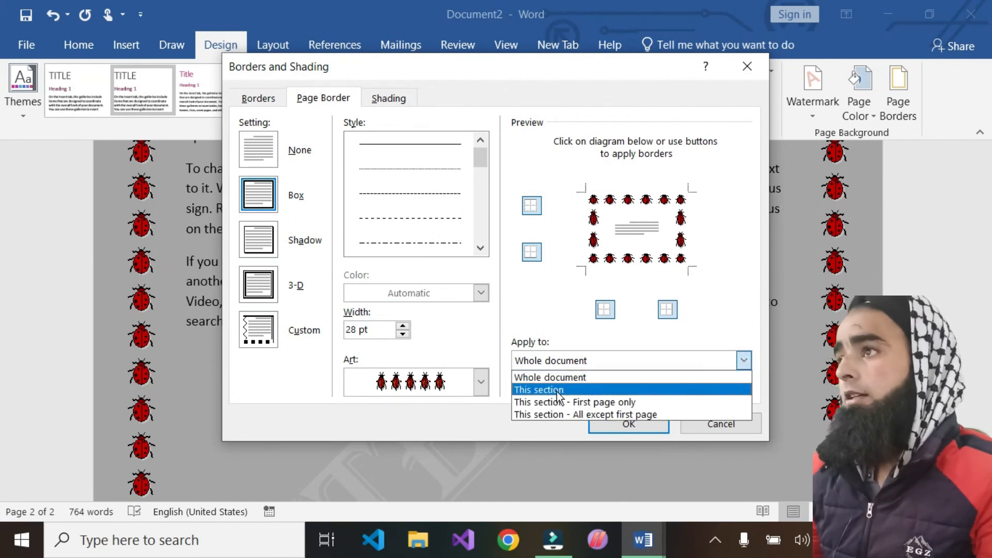
click(640, 401)
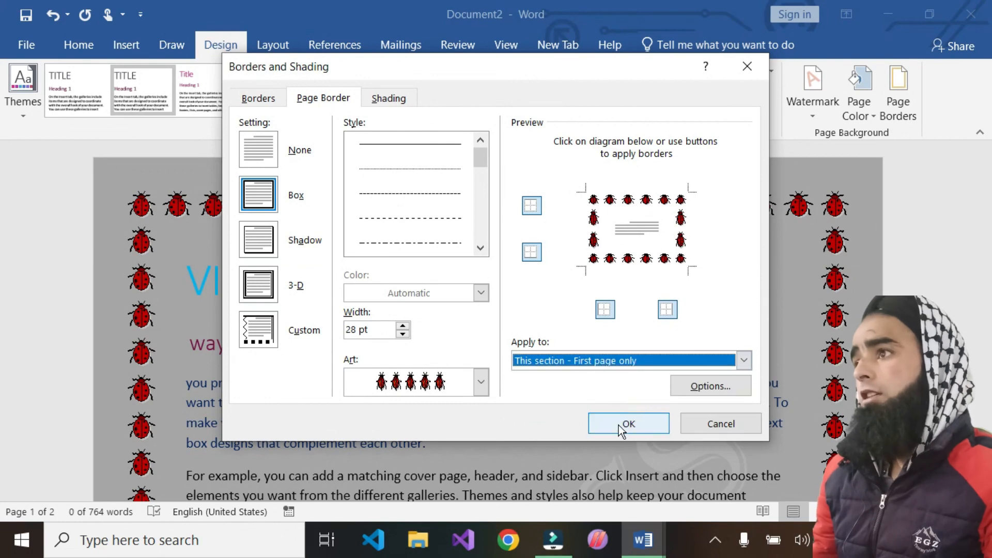
click(623, 424)
scroll(459, 412, up, 10)
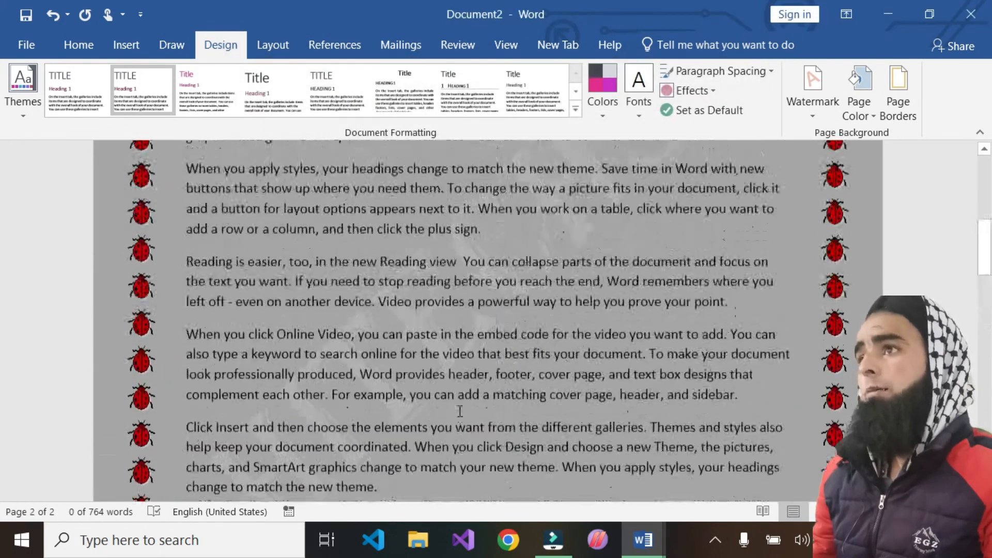